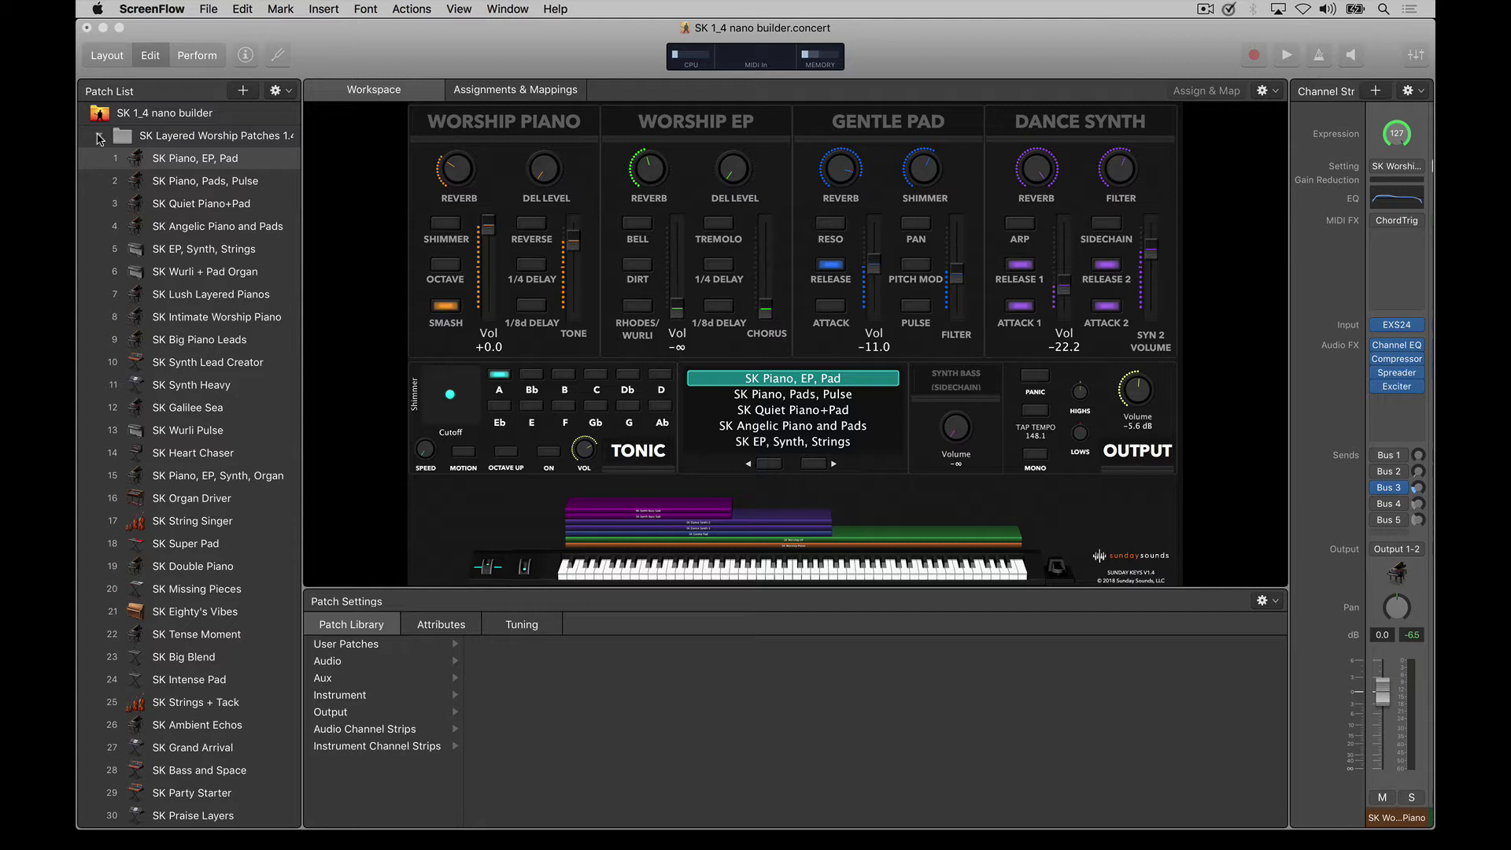
Select the concert and add a new empty patch to it
click(100, 138)
click(100, 139)
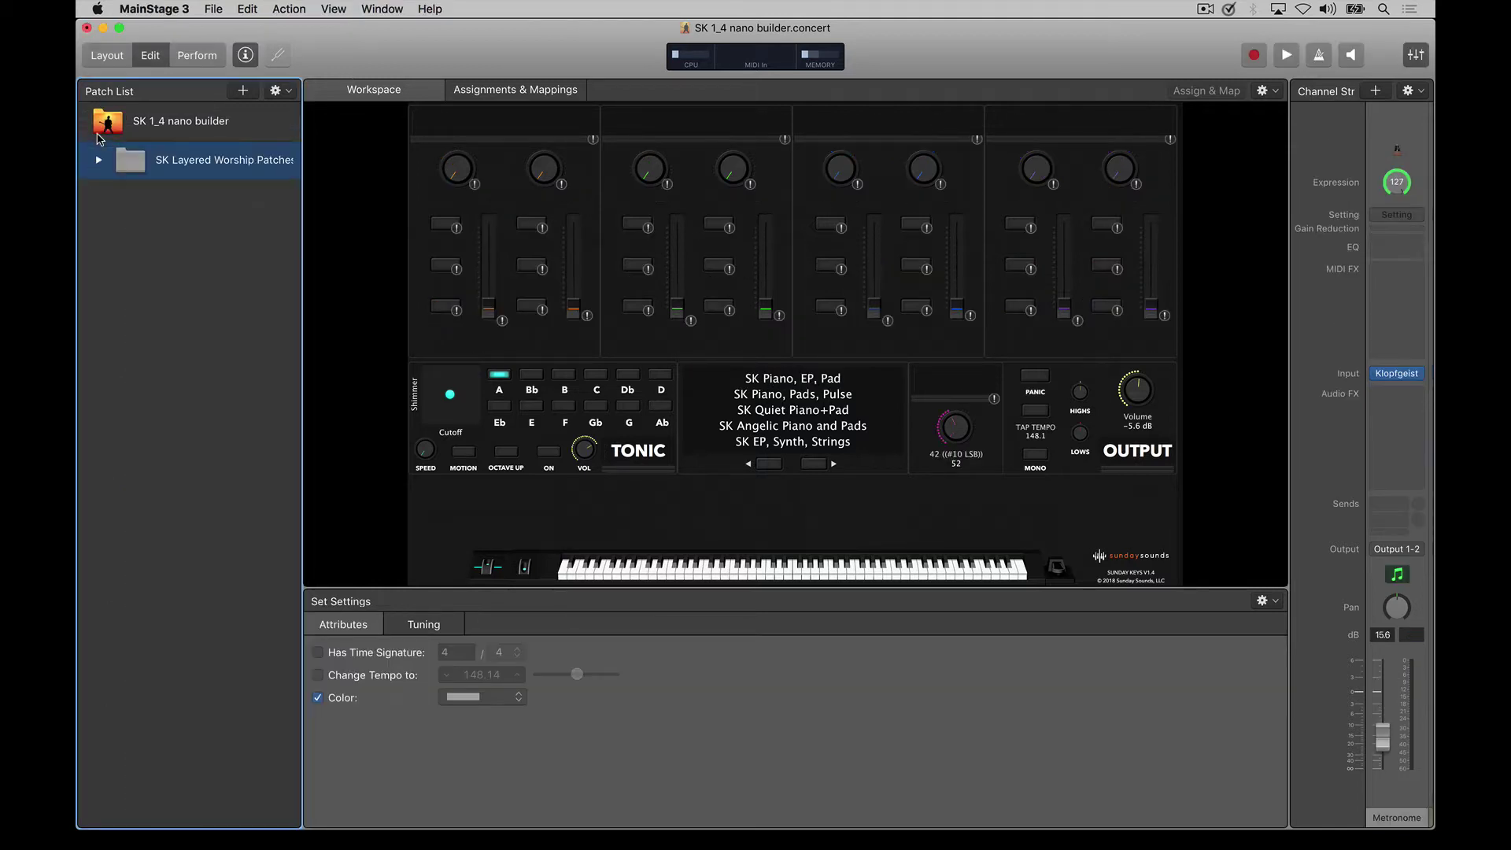
click(218, 126)
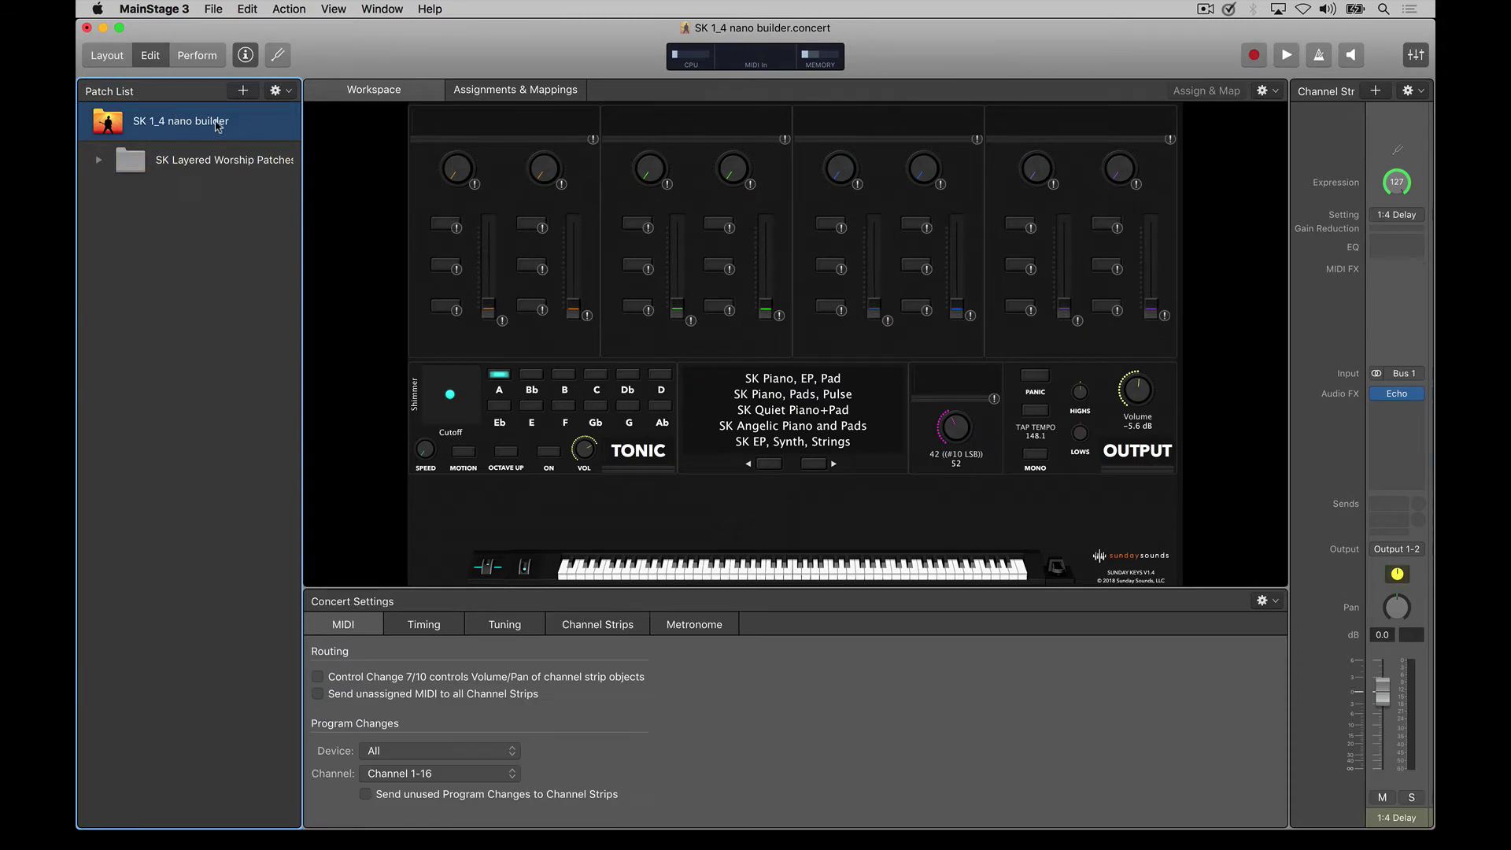
click(243, 90)
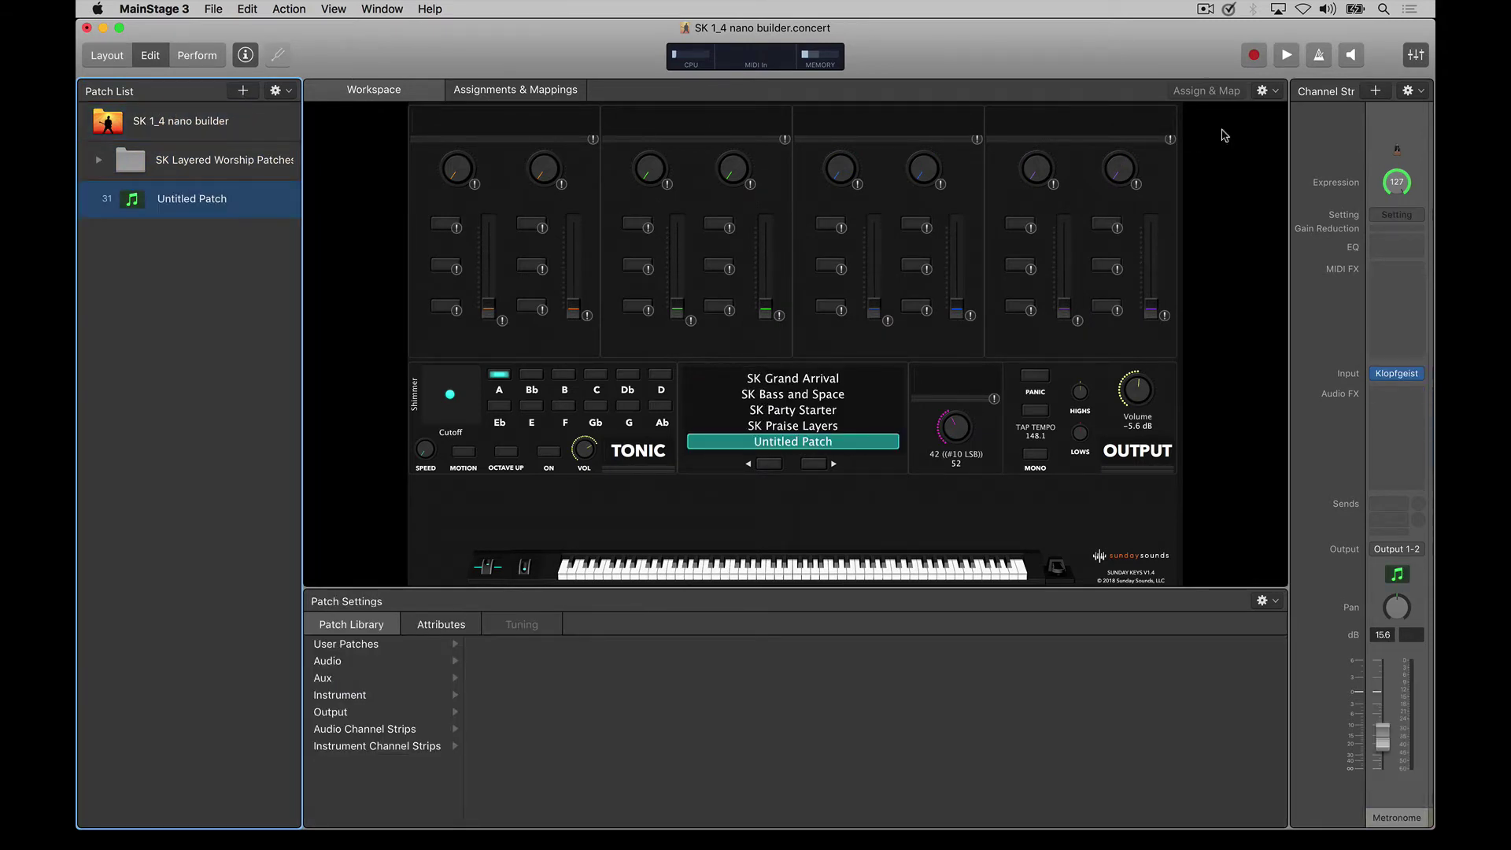
Create a software instrument channel strip playing Retro Synth in stereo
click(1377, 90)
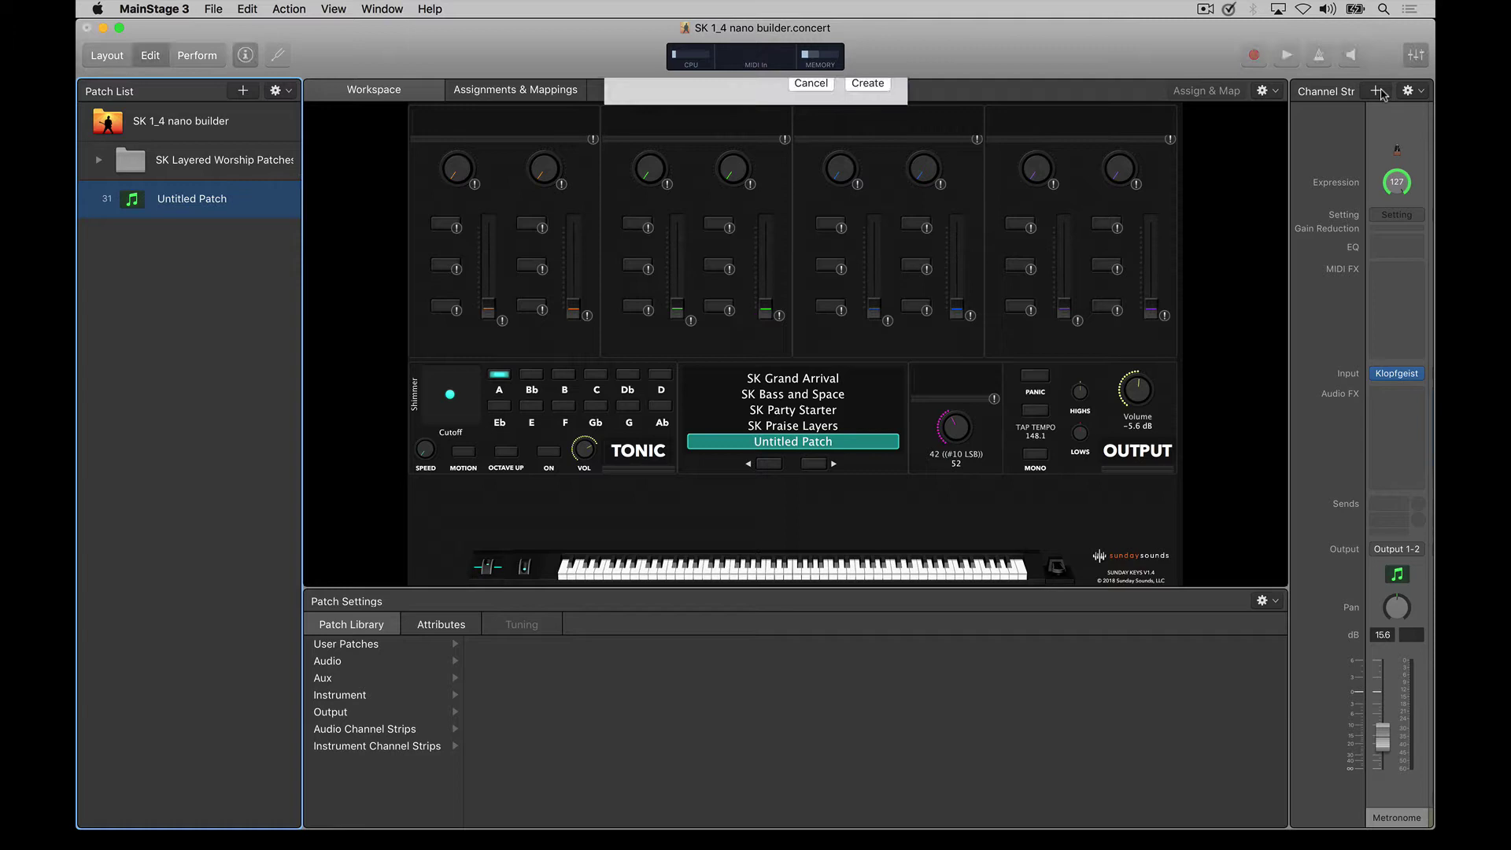
click(866, 298)
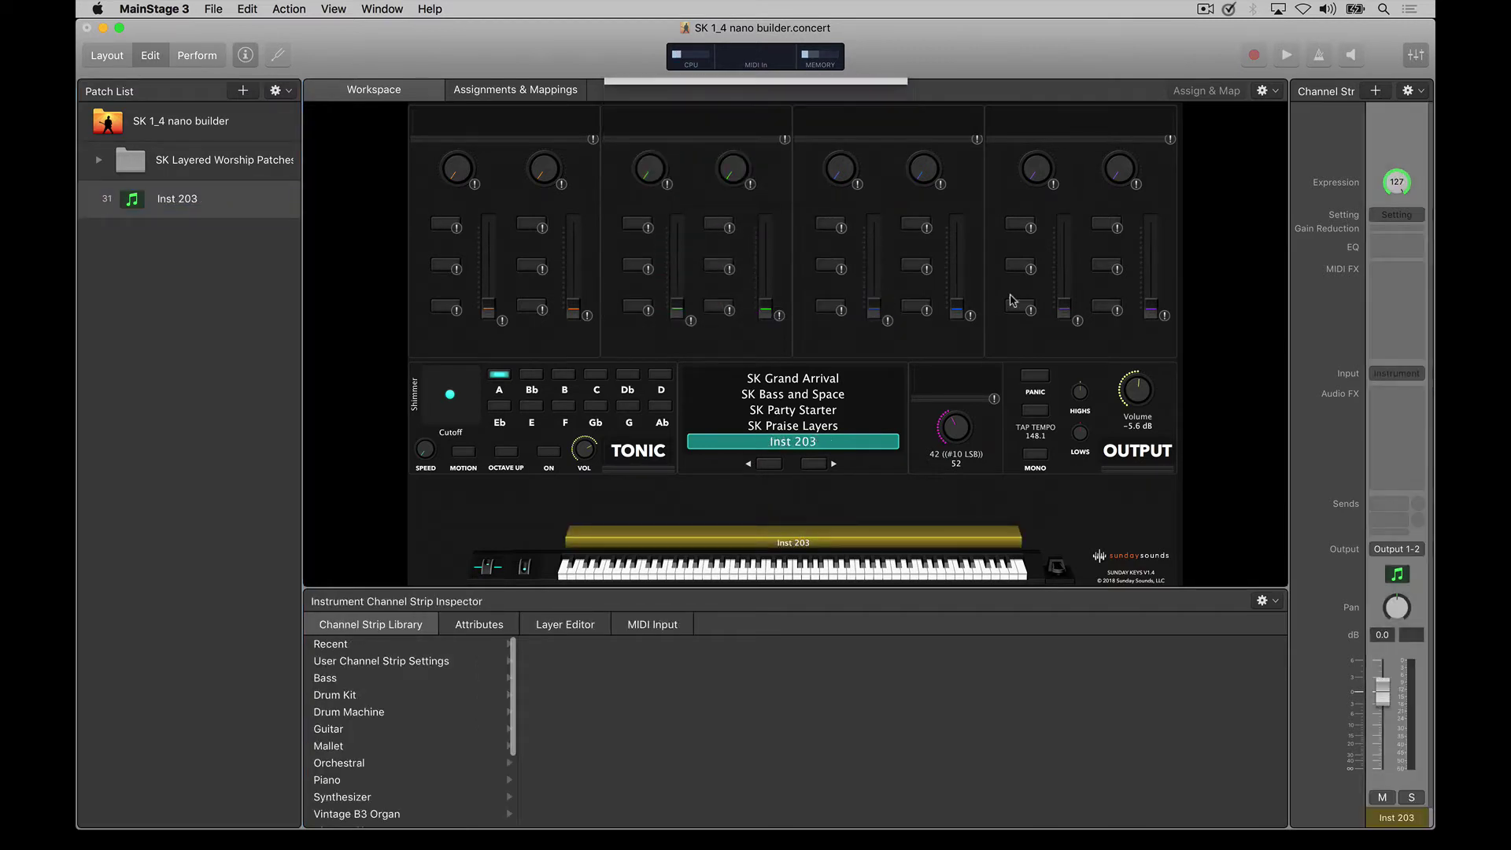
click(1420, 377)
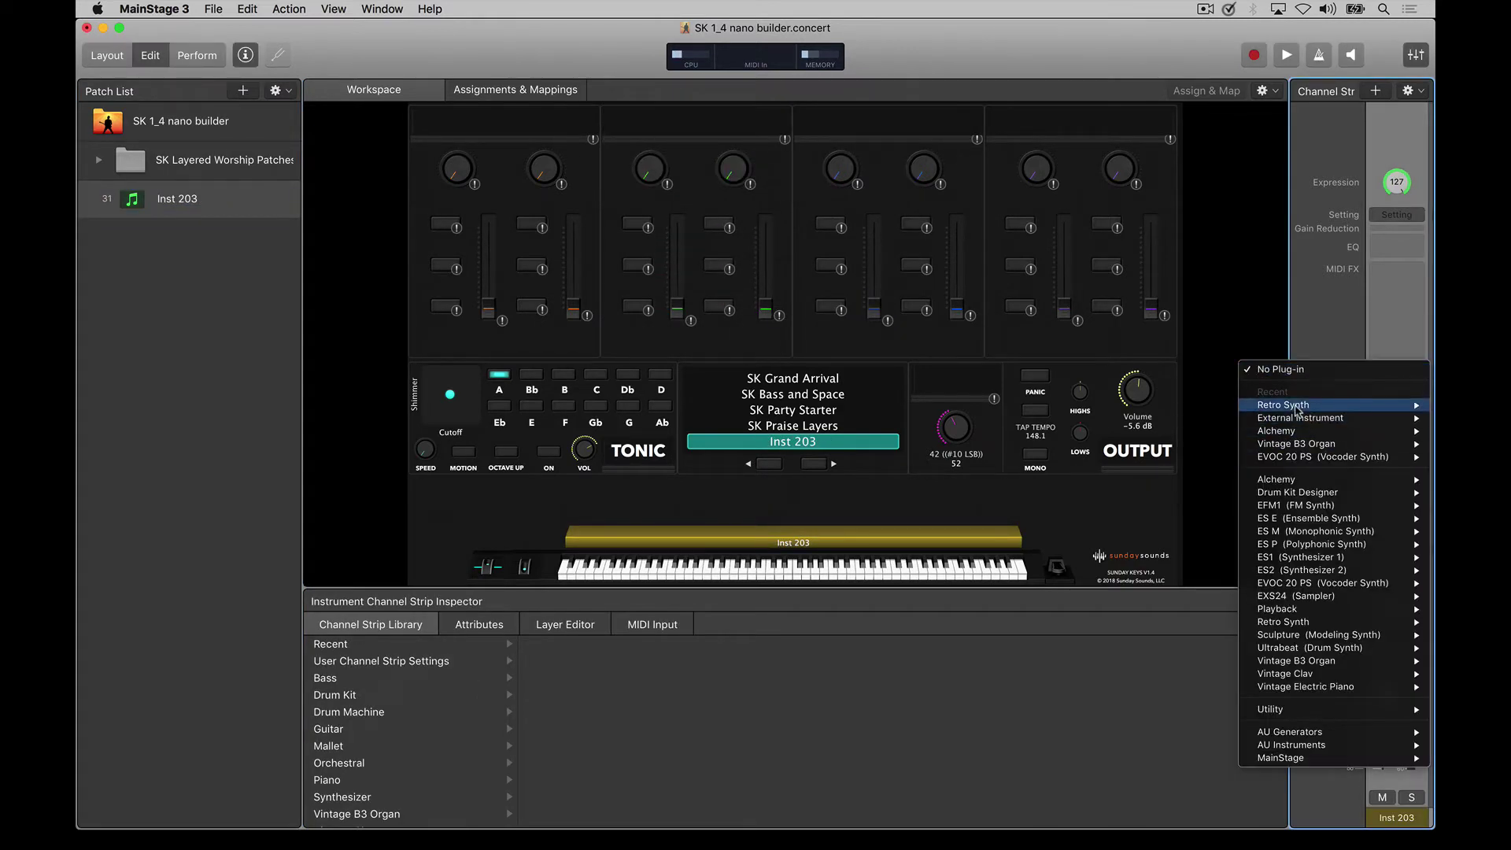
click(1216, 407)
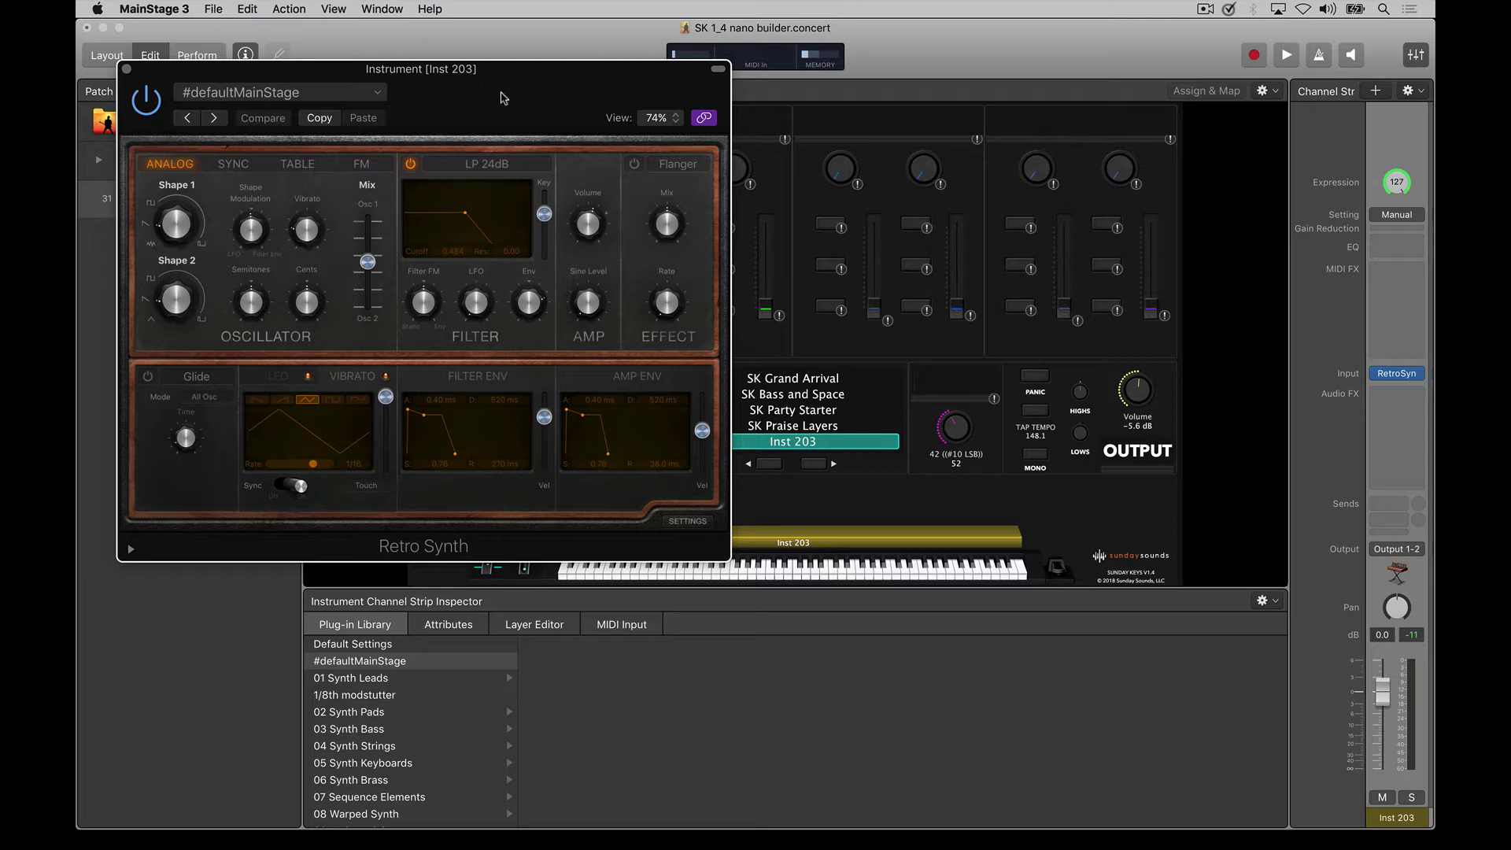
Reposition the Retro Synth plug-in window near the centre of the screen over several drags
drag(504, 98, 736, 90)
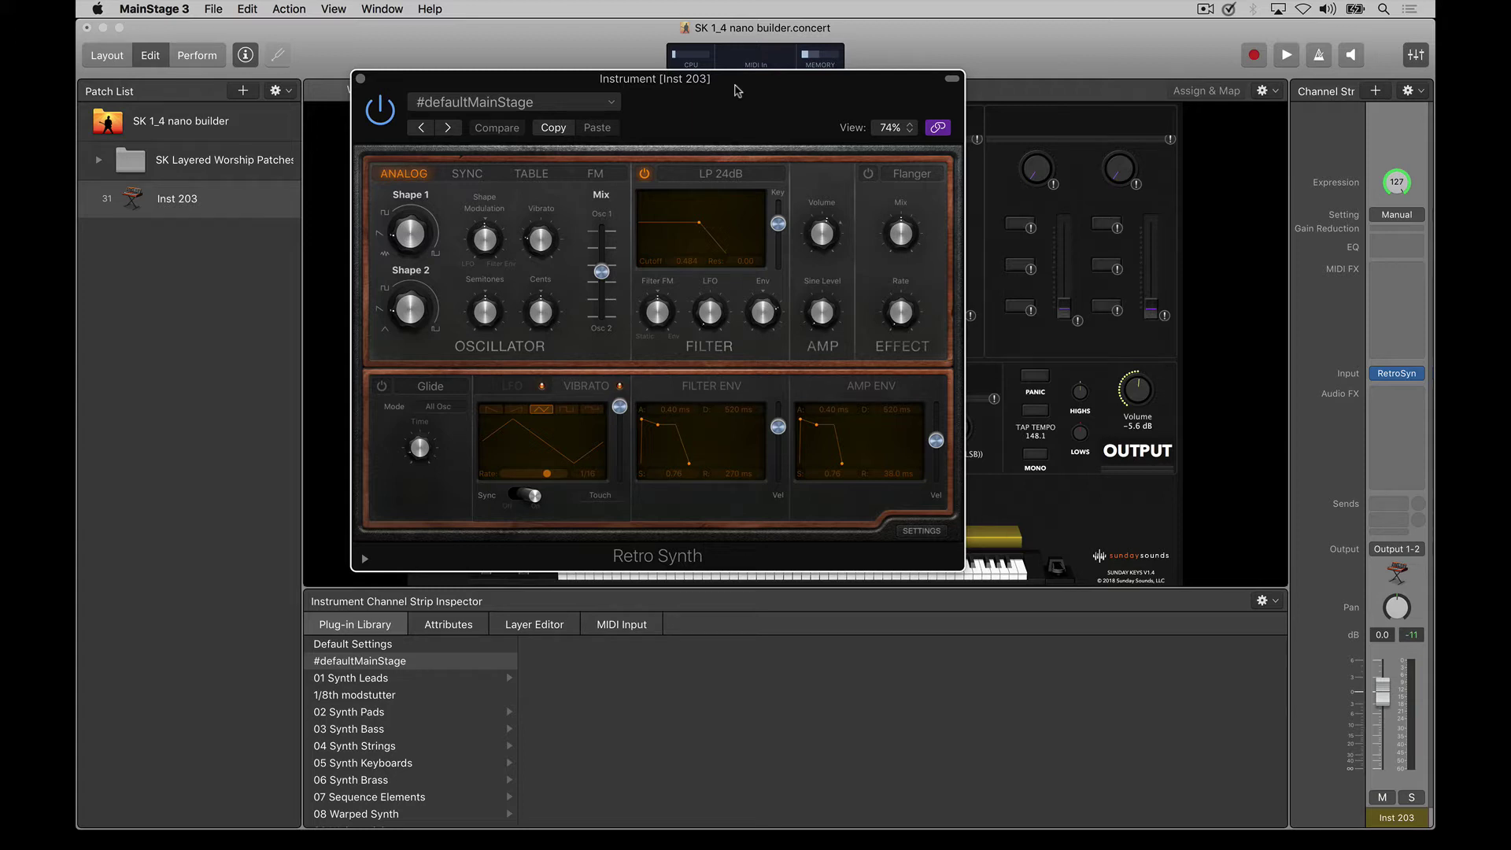
drag(729, 95, 576, 51)
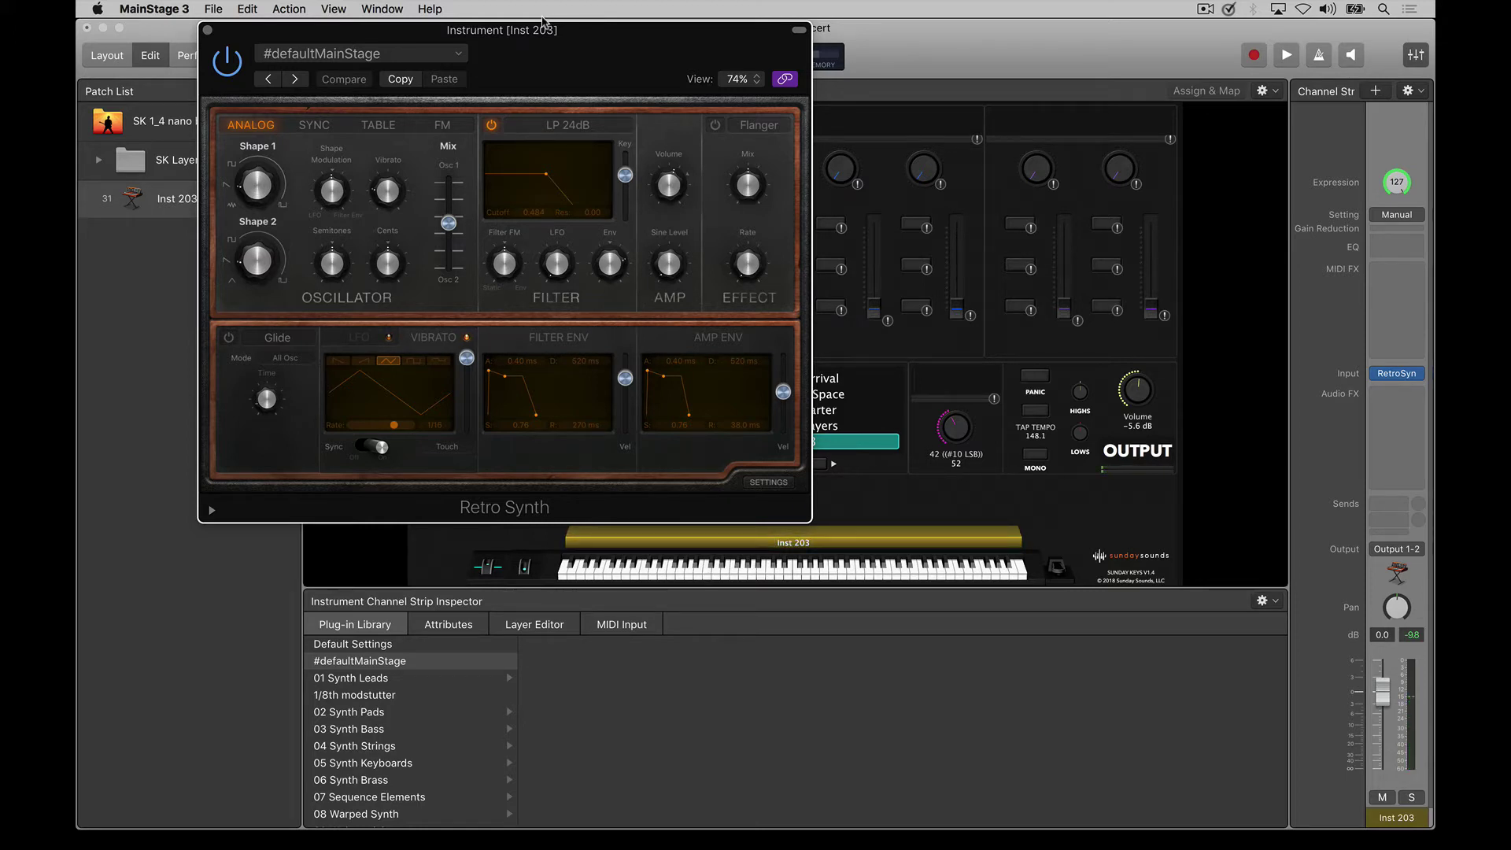
drag(526, 38, 543, 40)
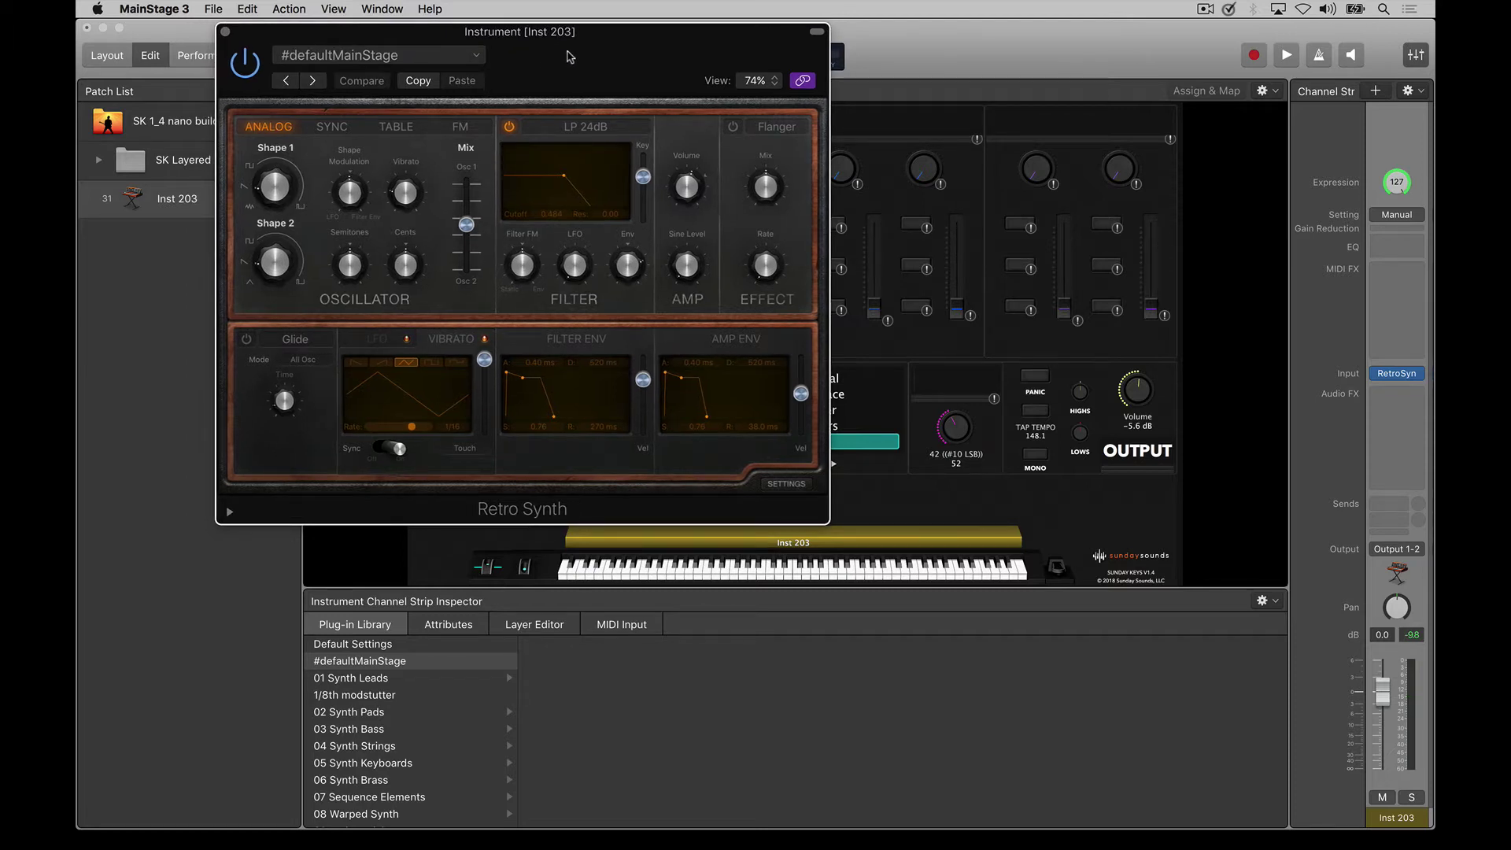
drag(565, 49, 670, 52)
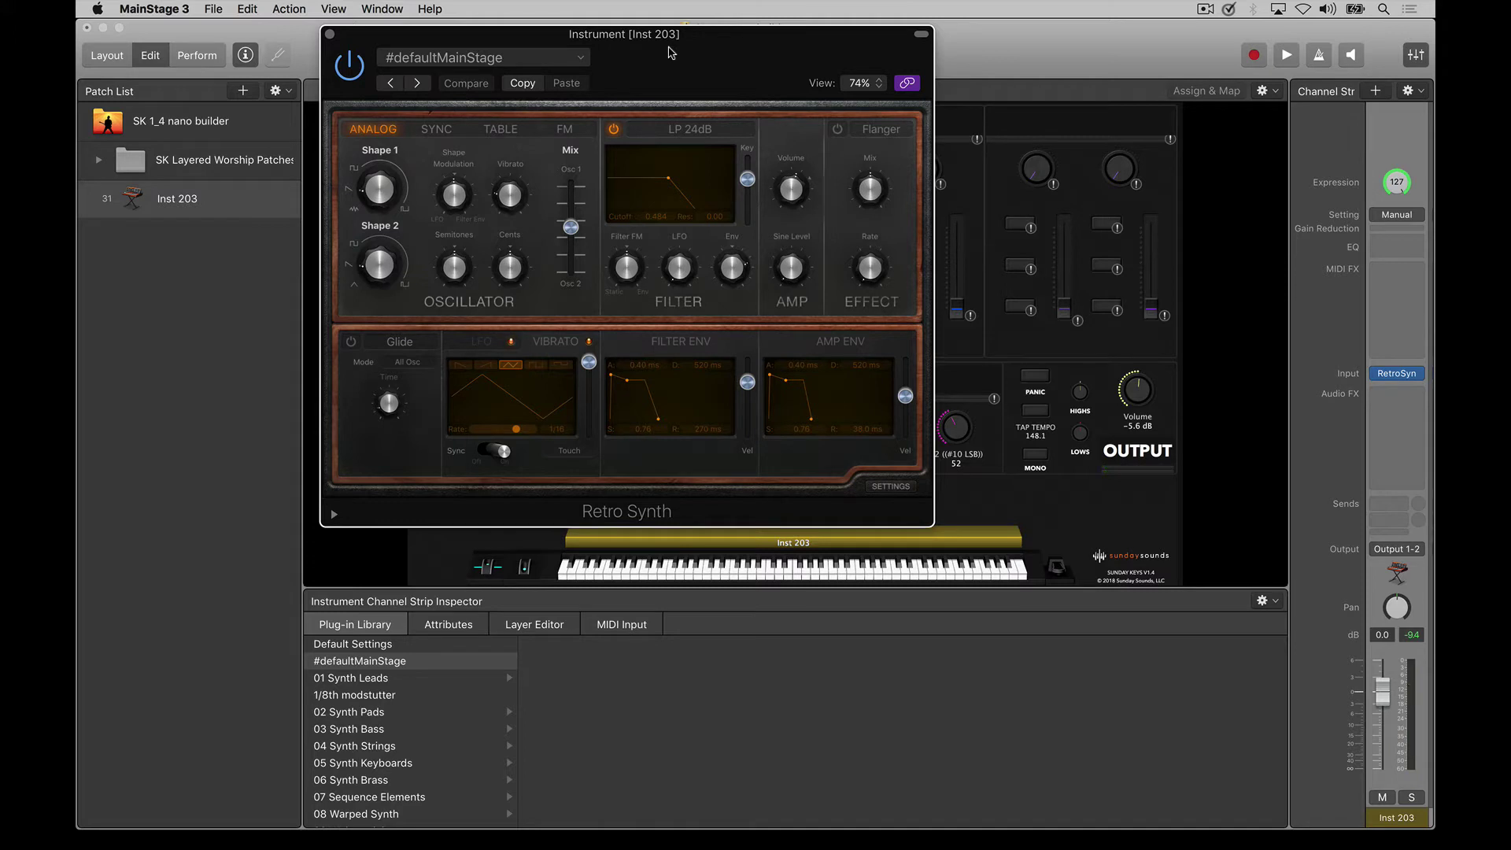
drag(332, 35, 365, 37)
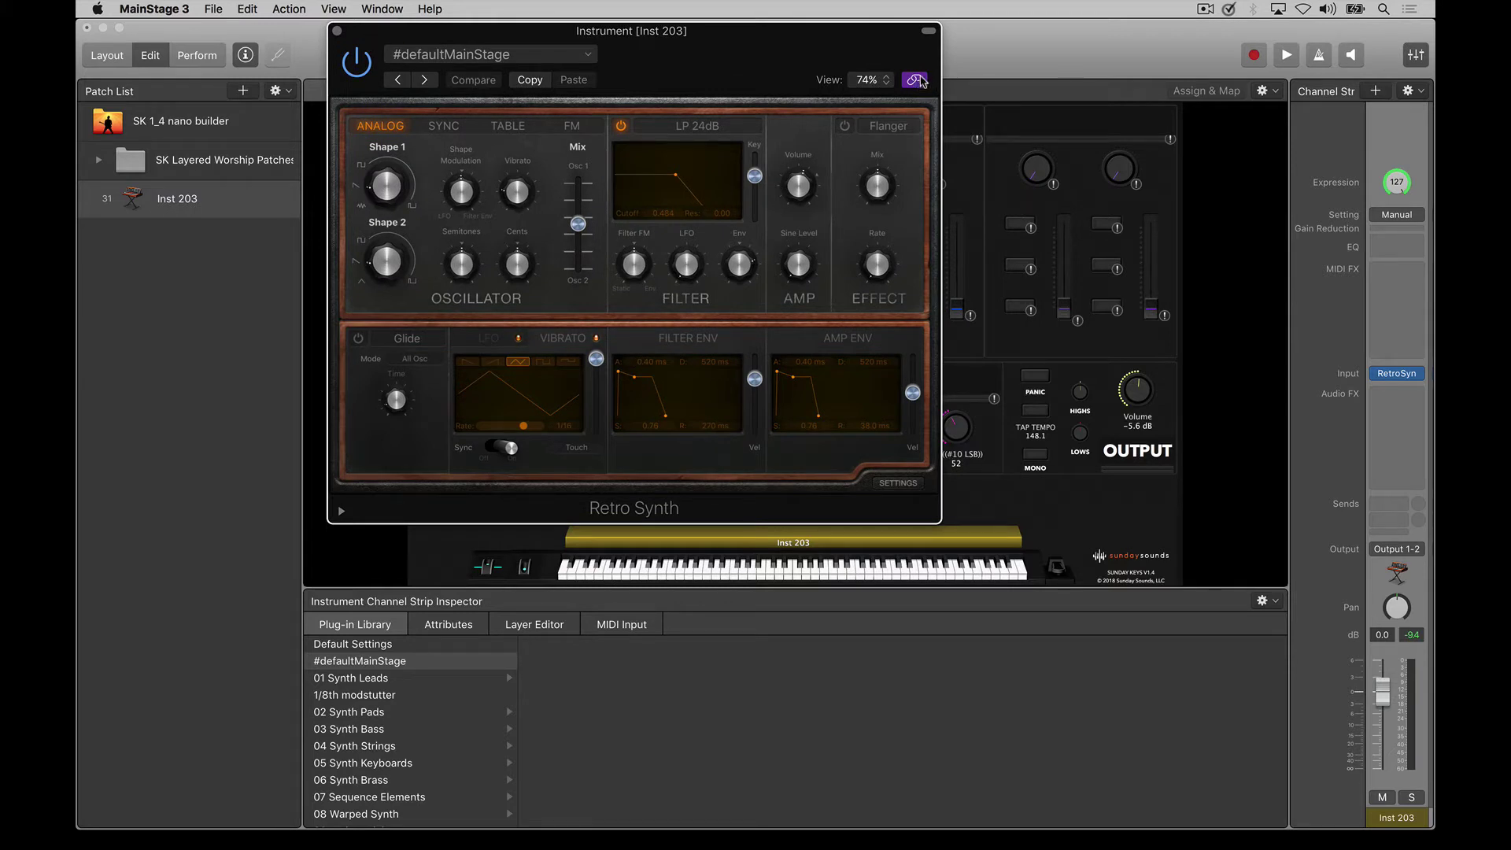
Close Retro Synth, then insert Chord Trigger, Arpeggiator and a second Chord Trigger as MIDI effects
click(337, 31)
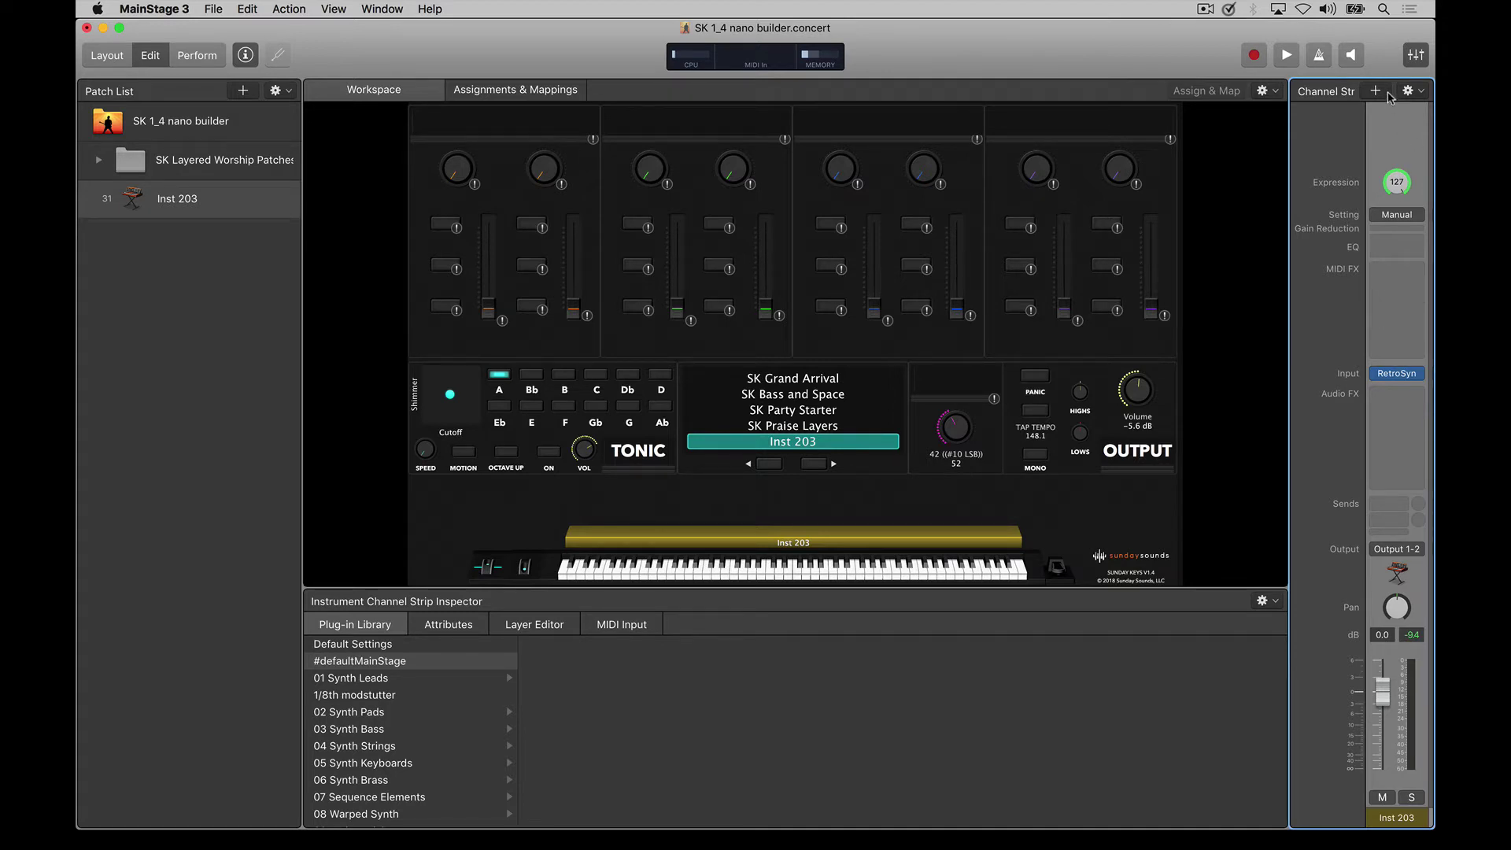
right_click(1394, 129)
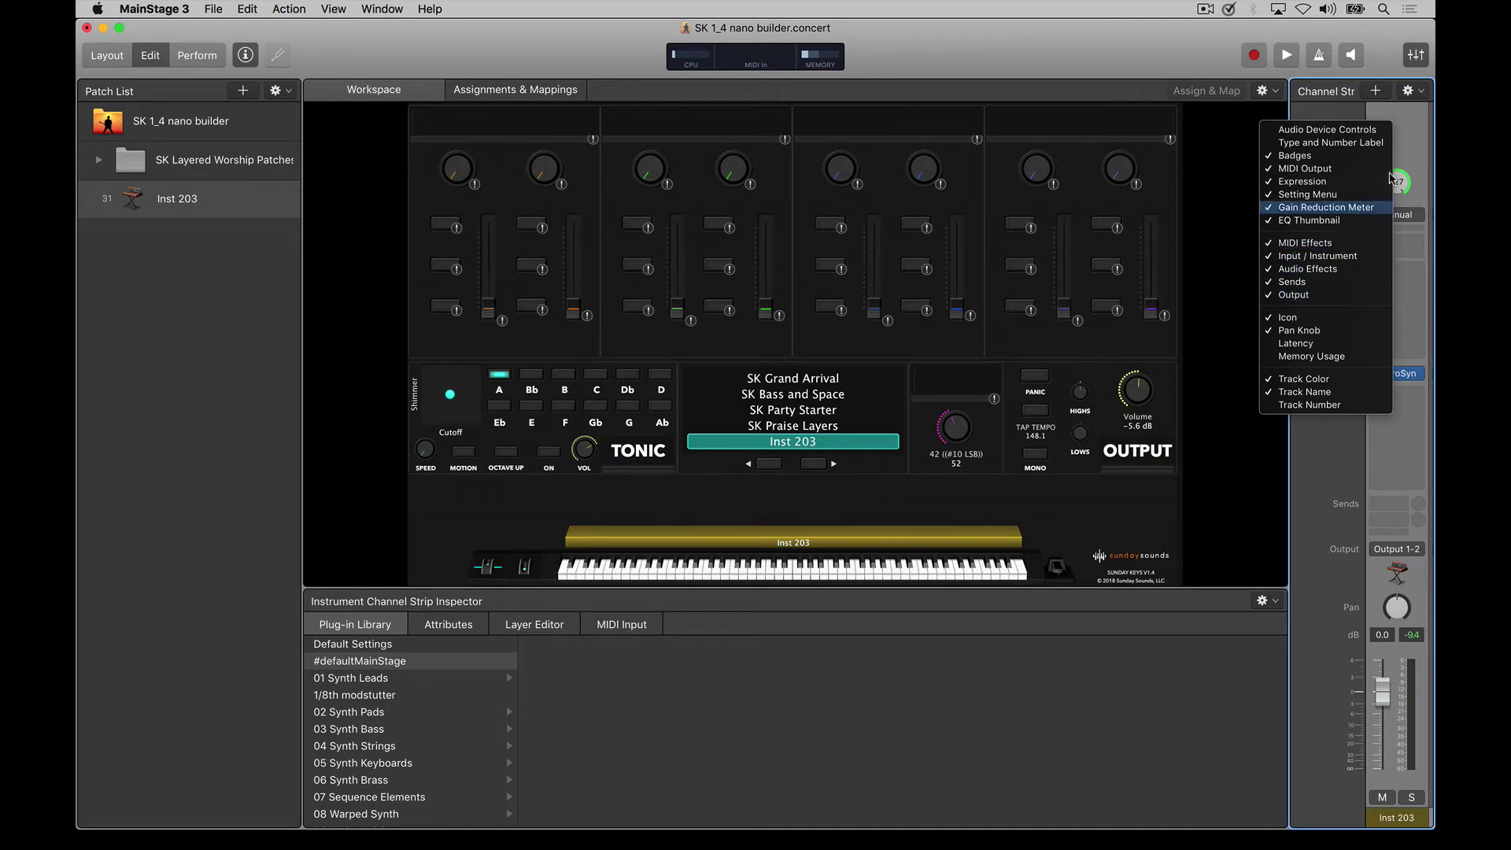
click(1410, 135)
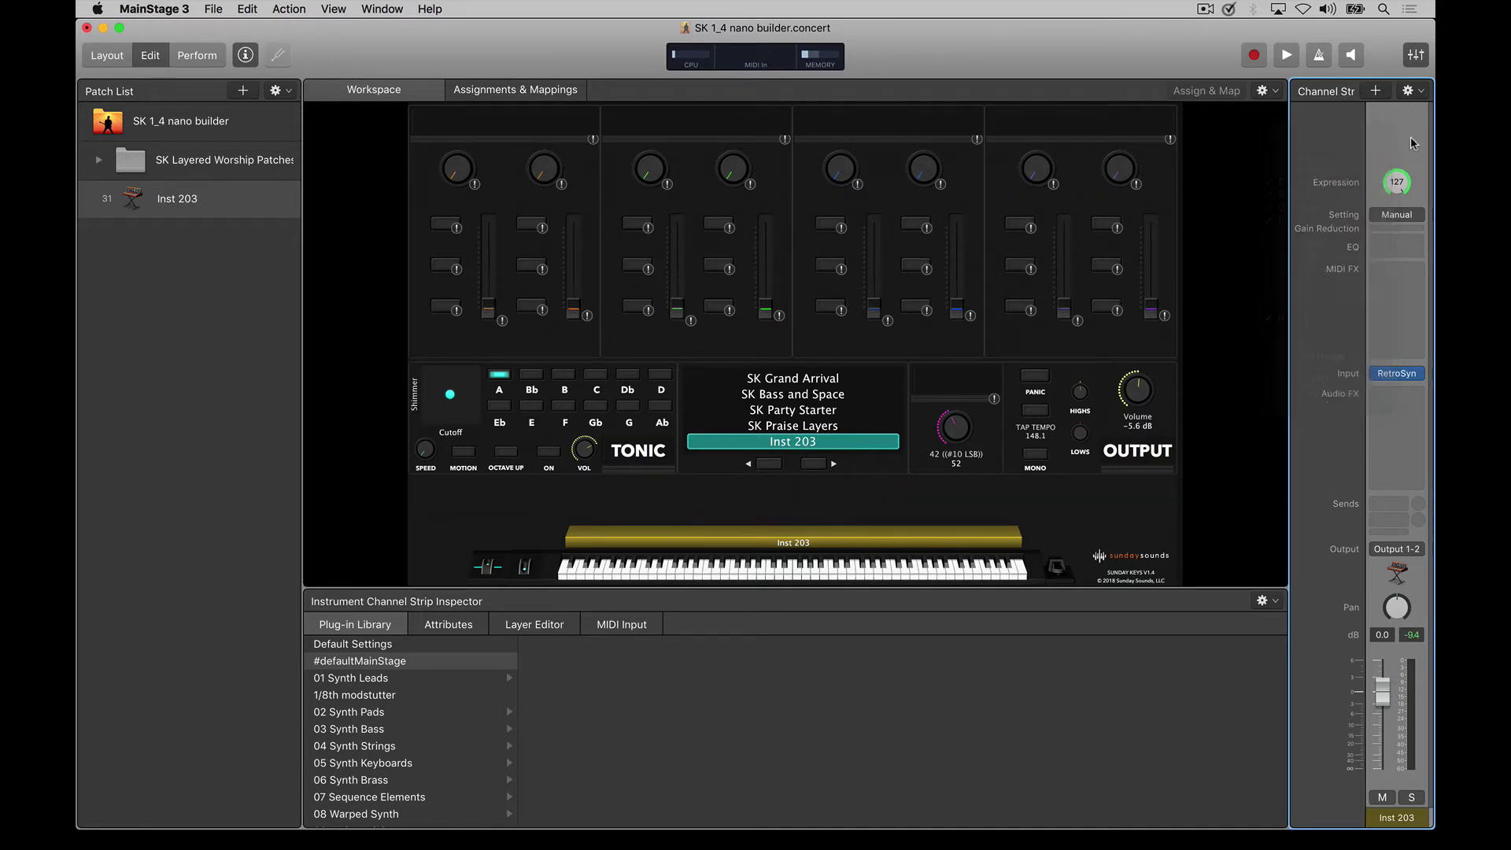
click(1387, 276)
click(1388, 278)
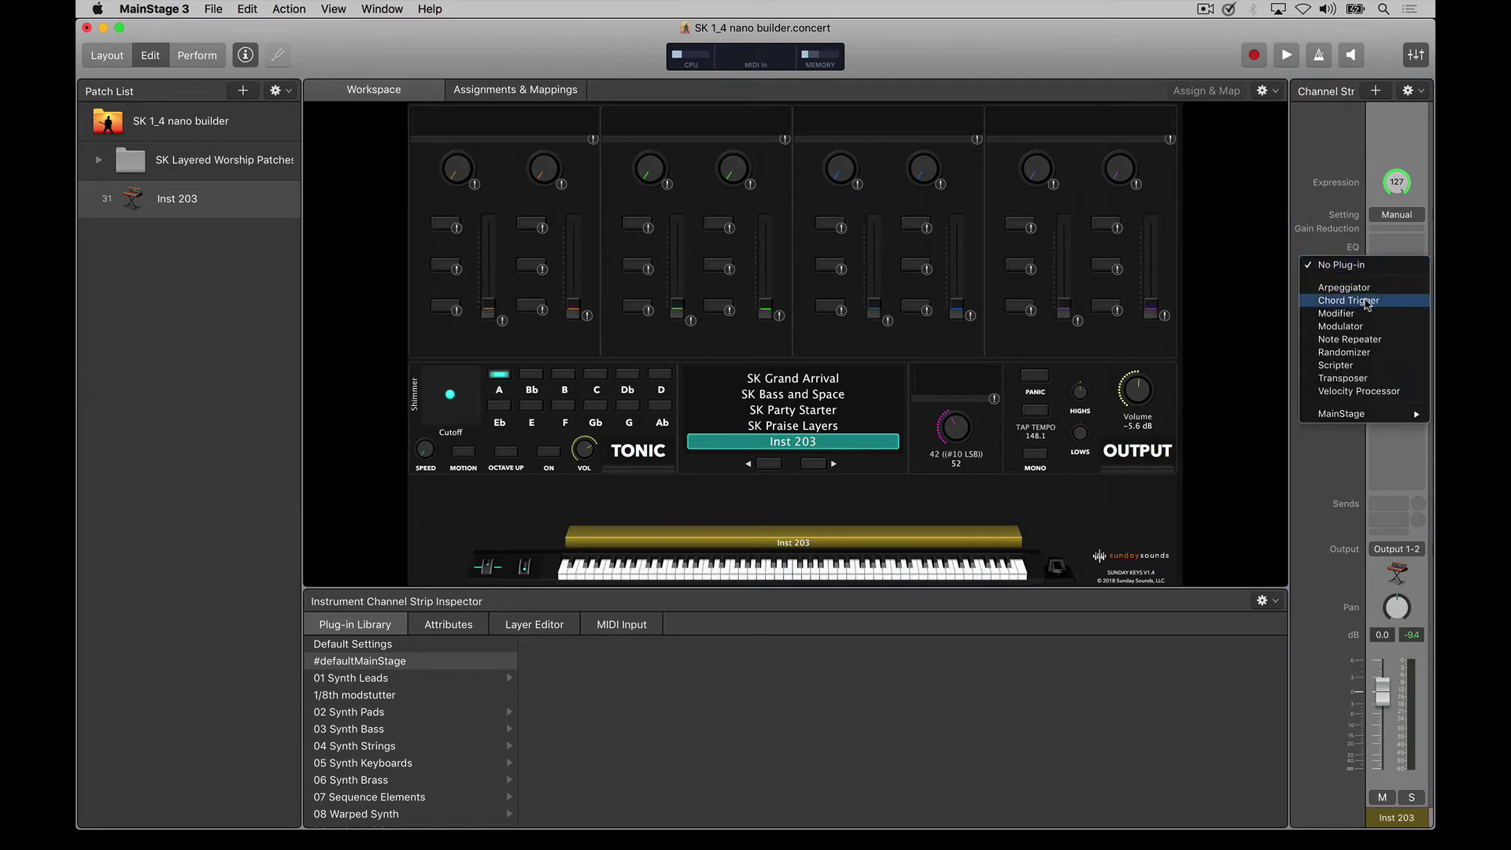
click(1397, 294)
click(1397, 296)
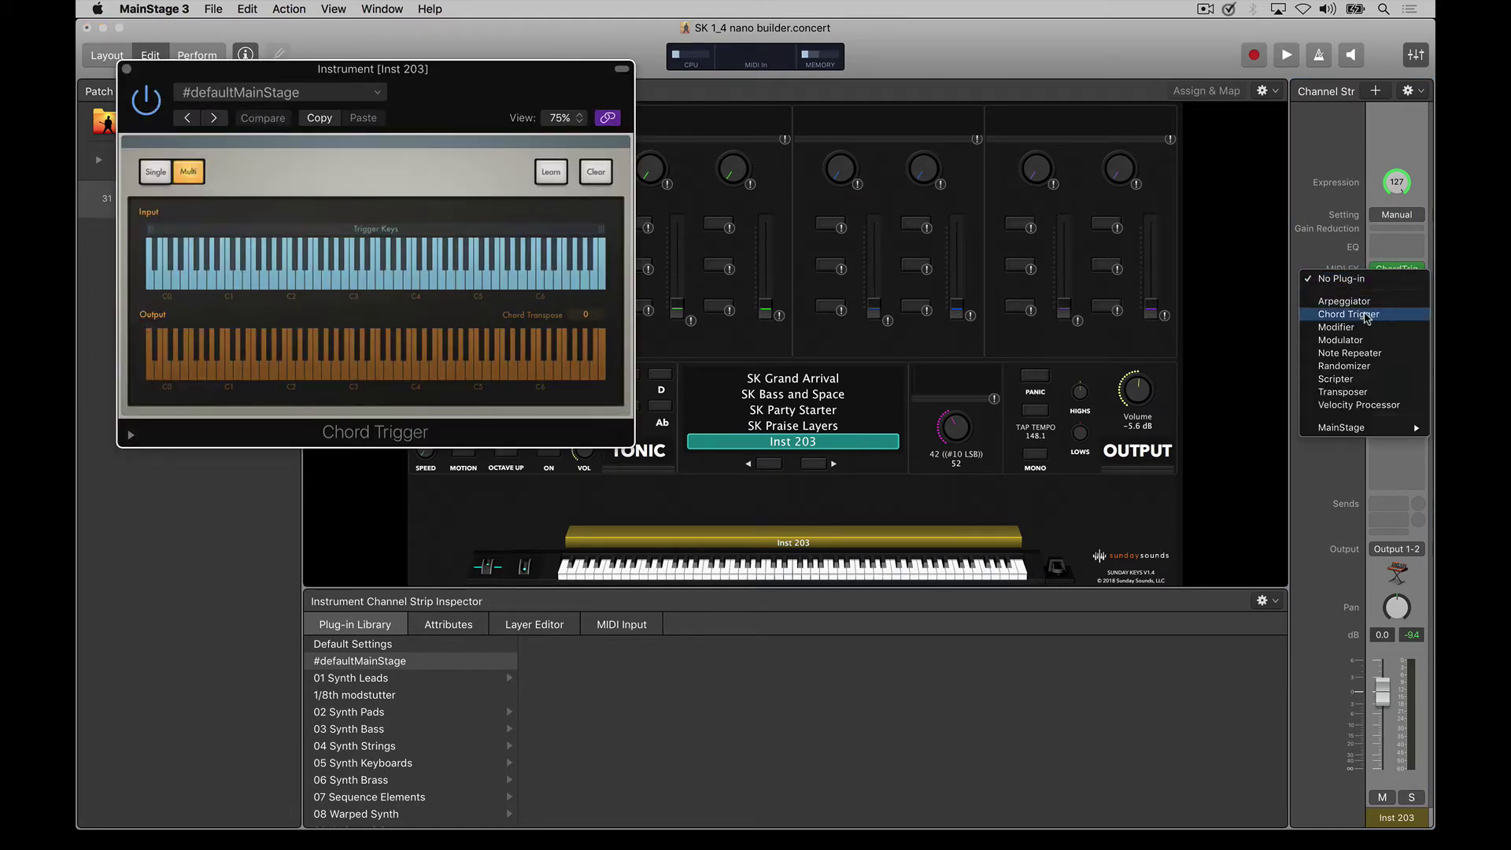
click(1349, 303)
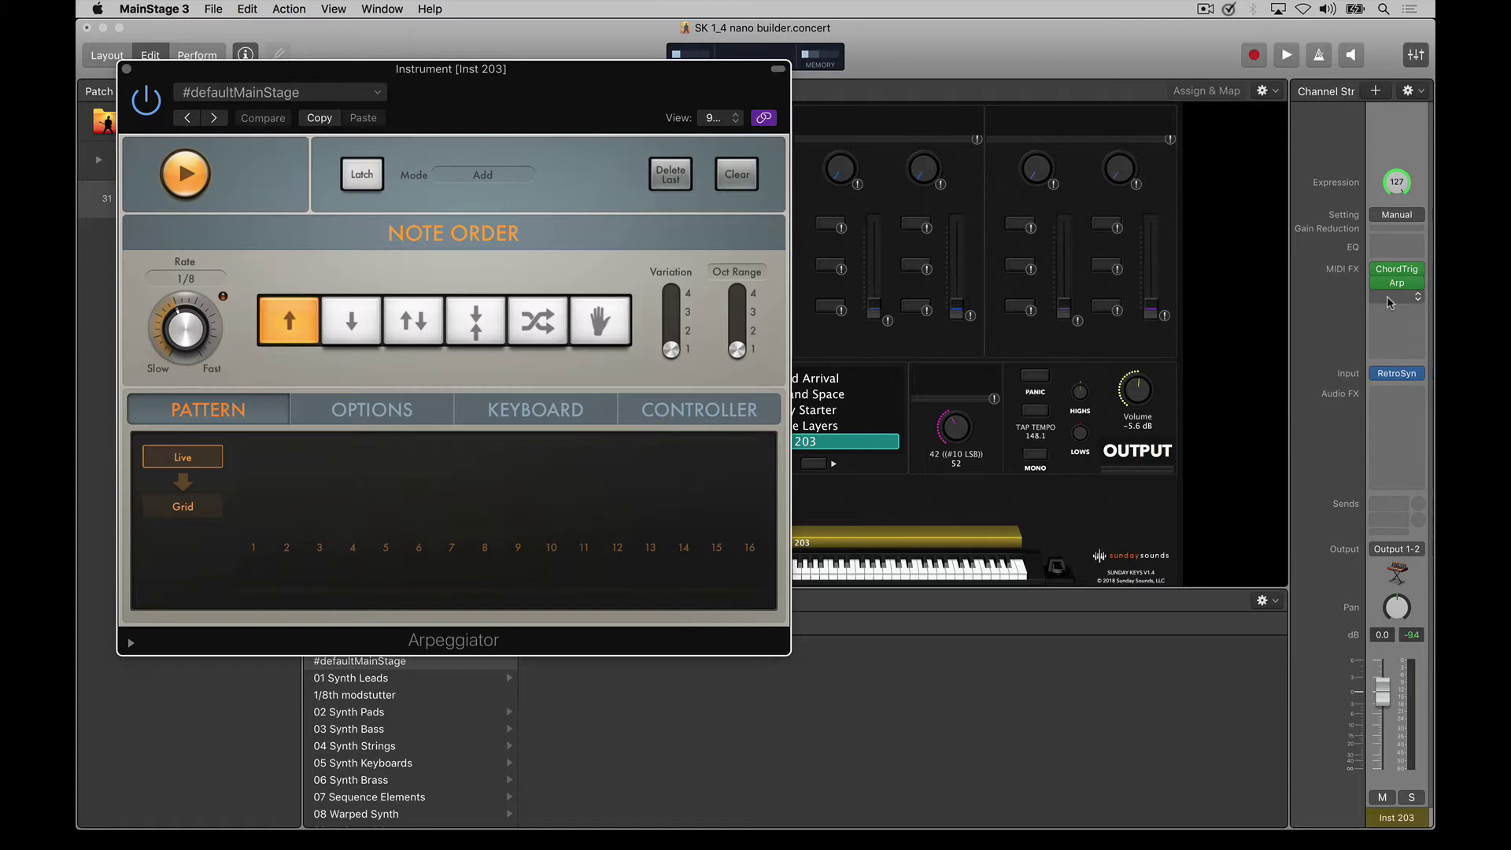
click(1385, 294)
click(1367, 329)
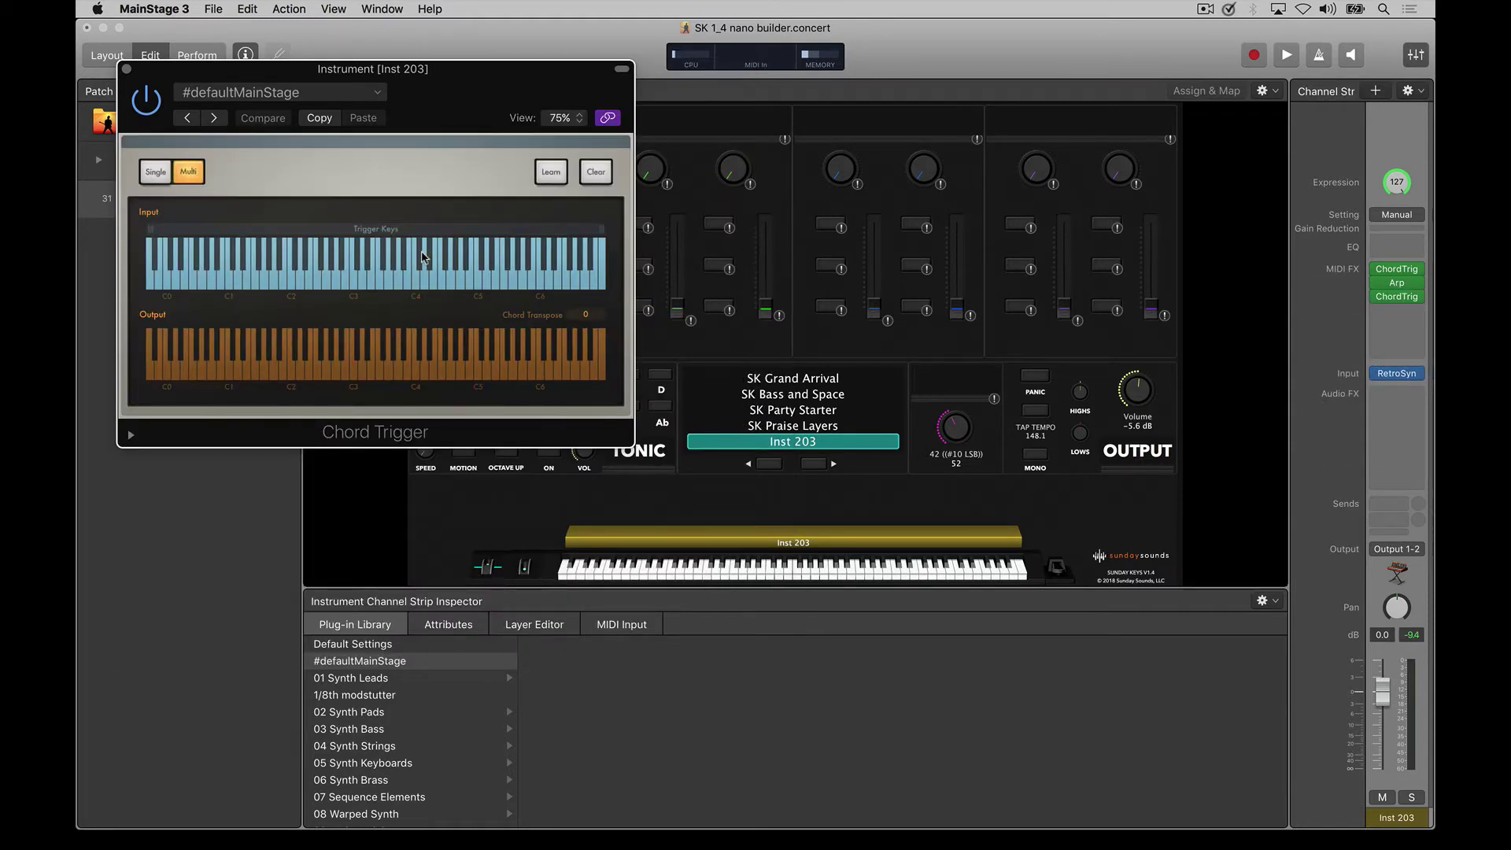
click(127, 68)
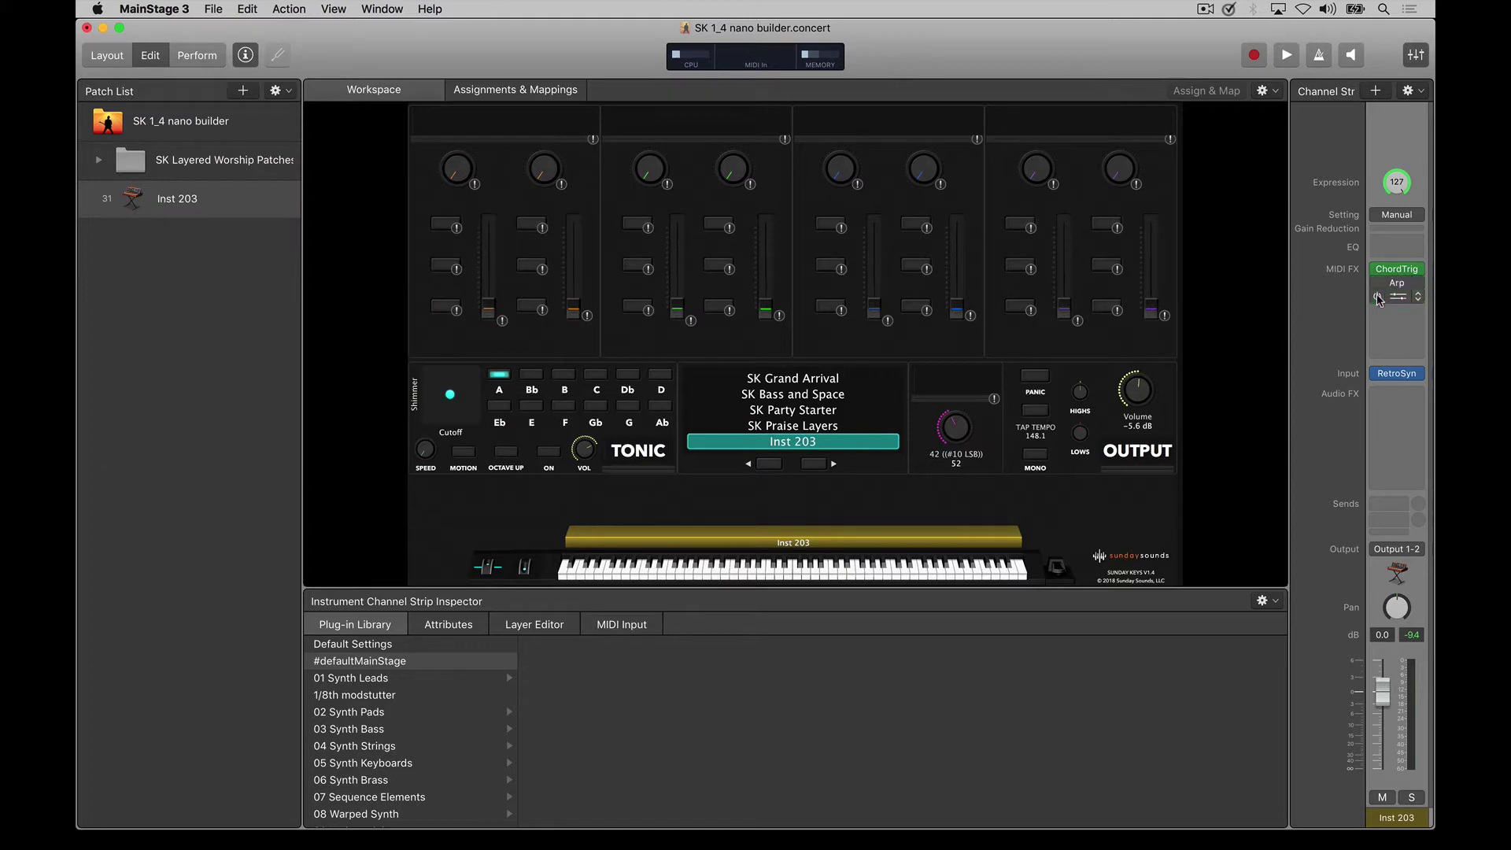
Open the first Chord Trigger window, centre it, and toggle its power off and back on
click(1398, 270)
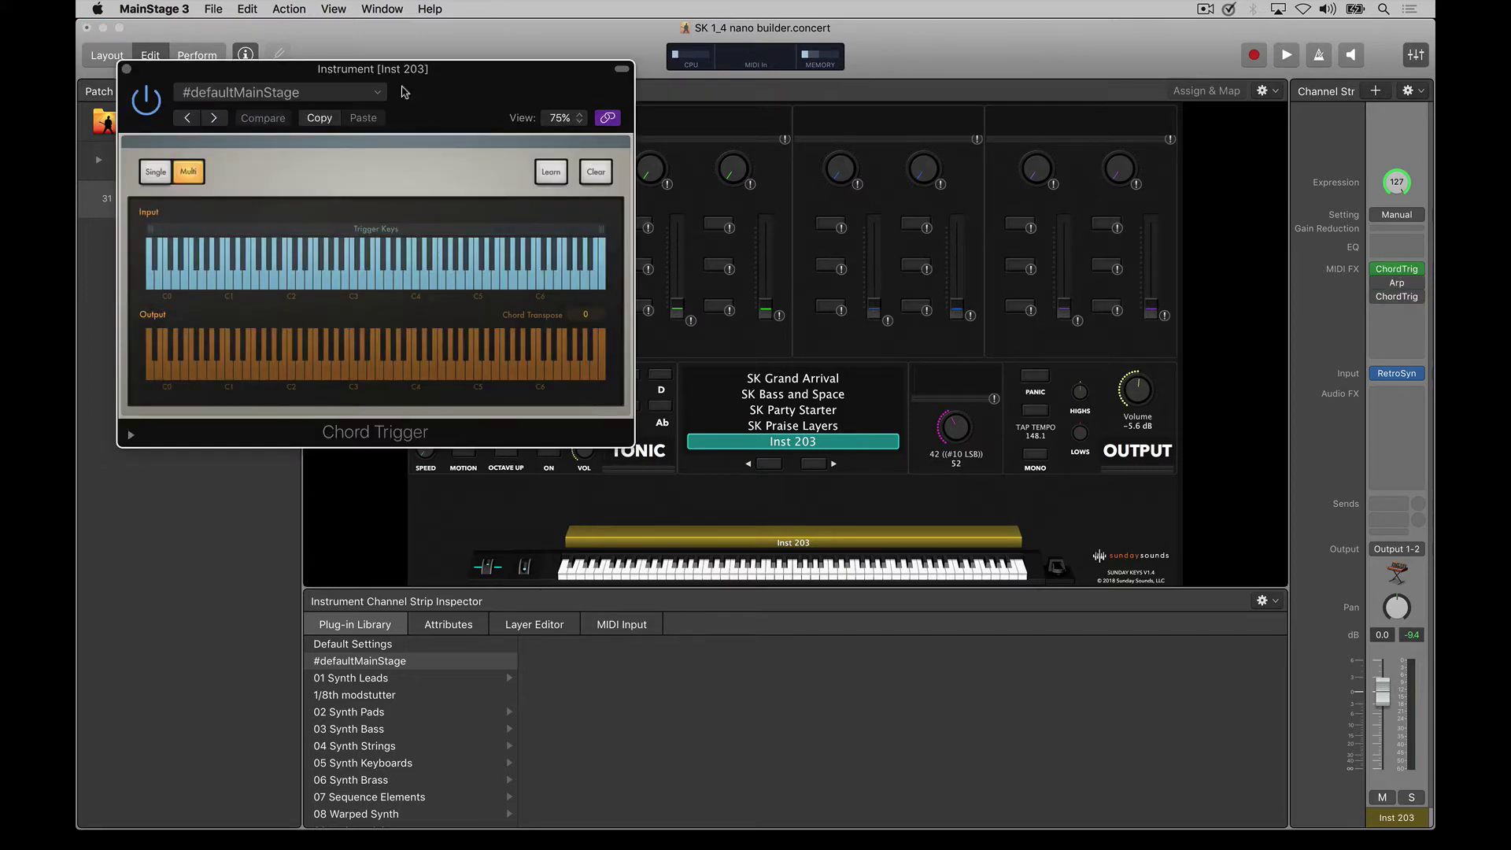
drag(473, 36, 866, 46)
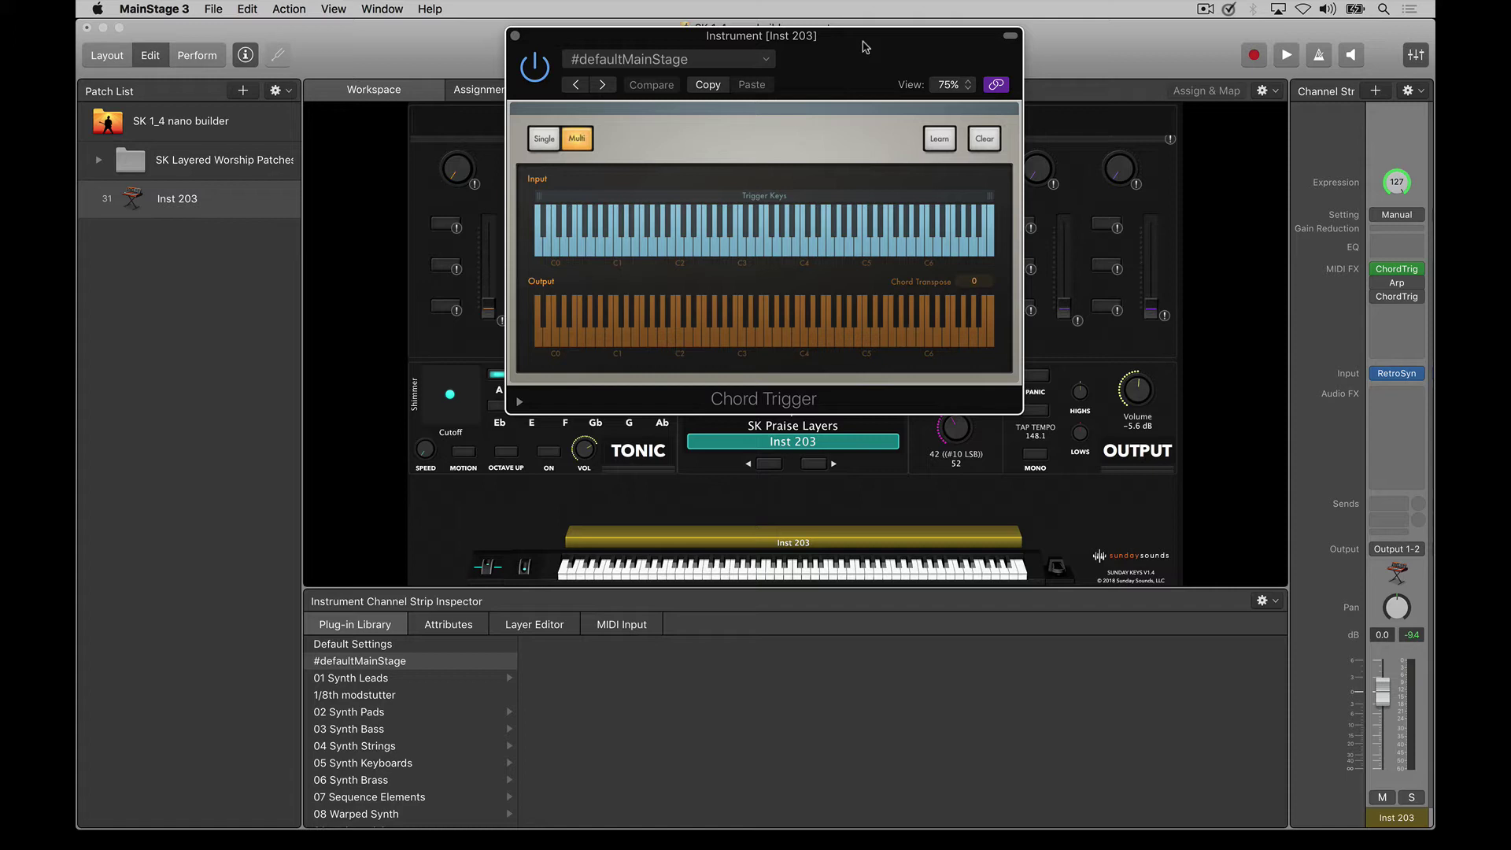
click(533, 62)
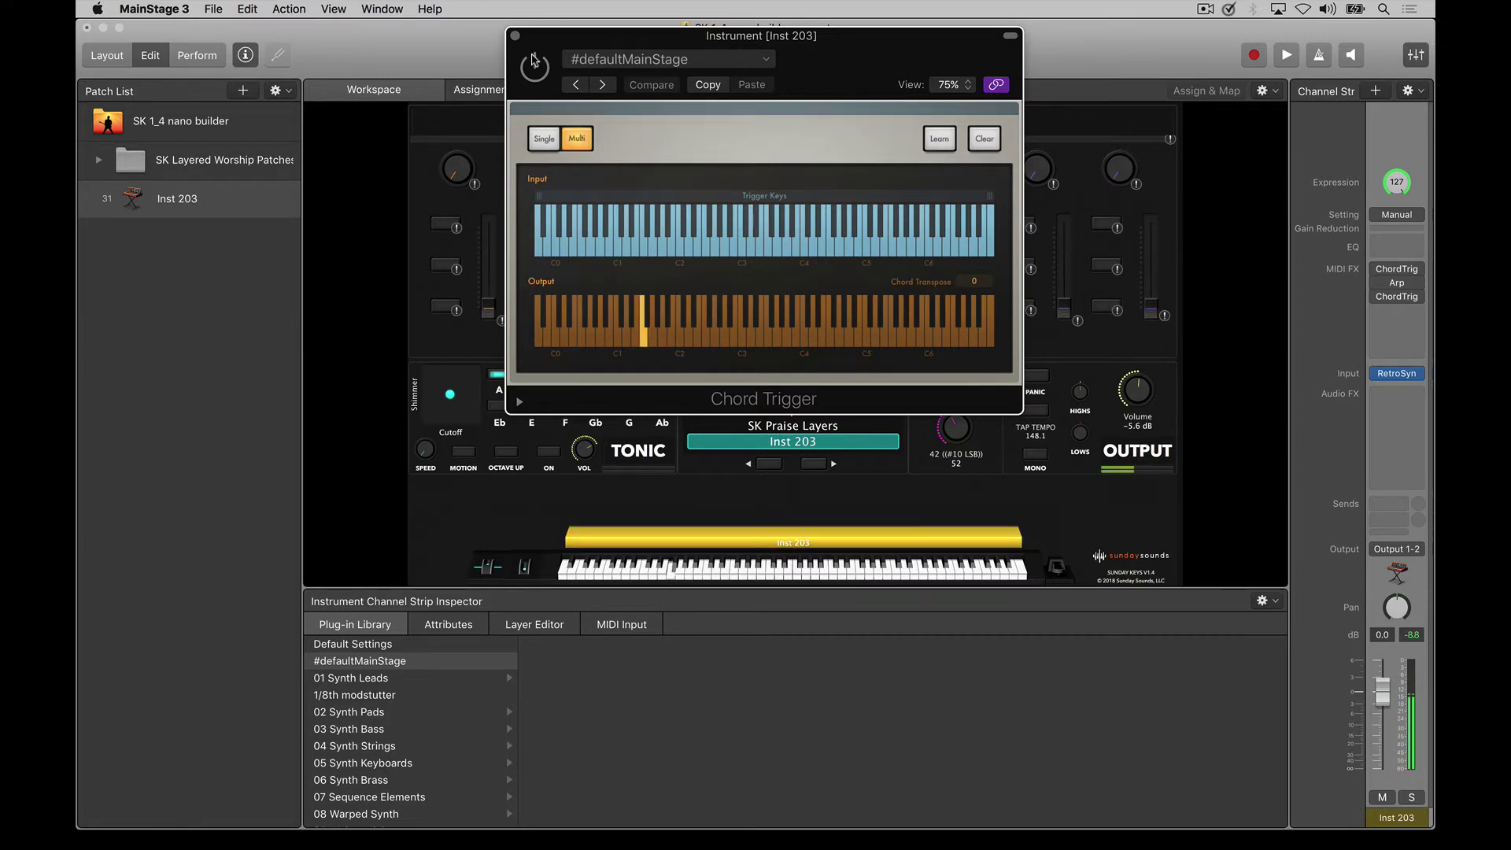
drag(831, 41, 770, 51)
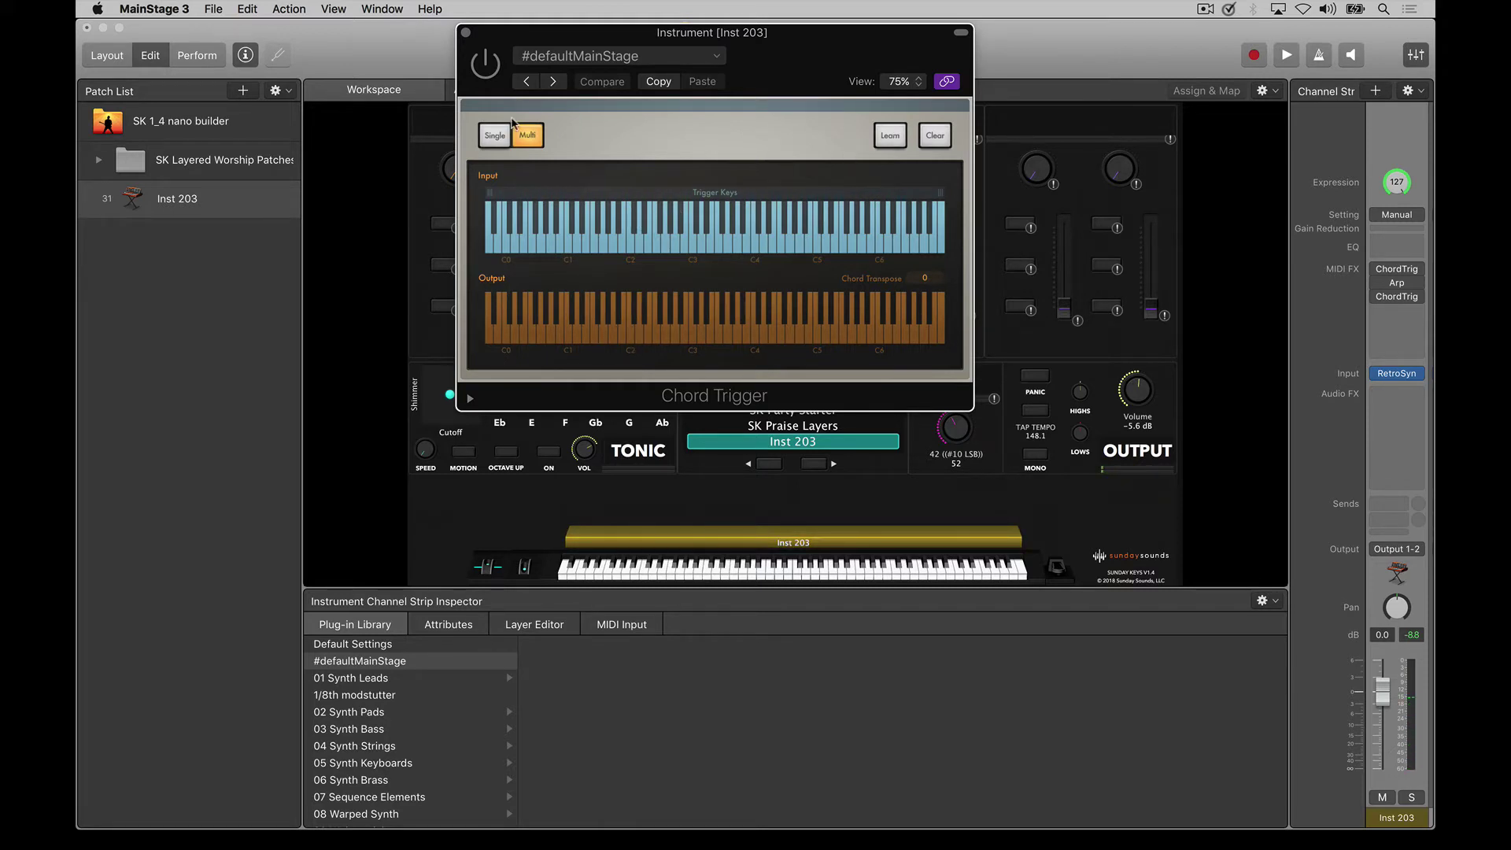
click(484, 63)
Learn a four-note chord near C2 triggered by a single input key
click(890, 135)
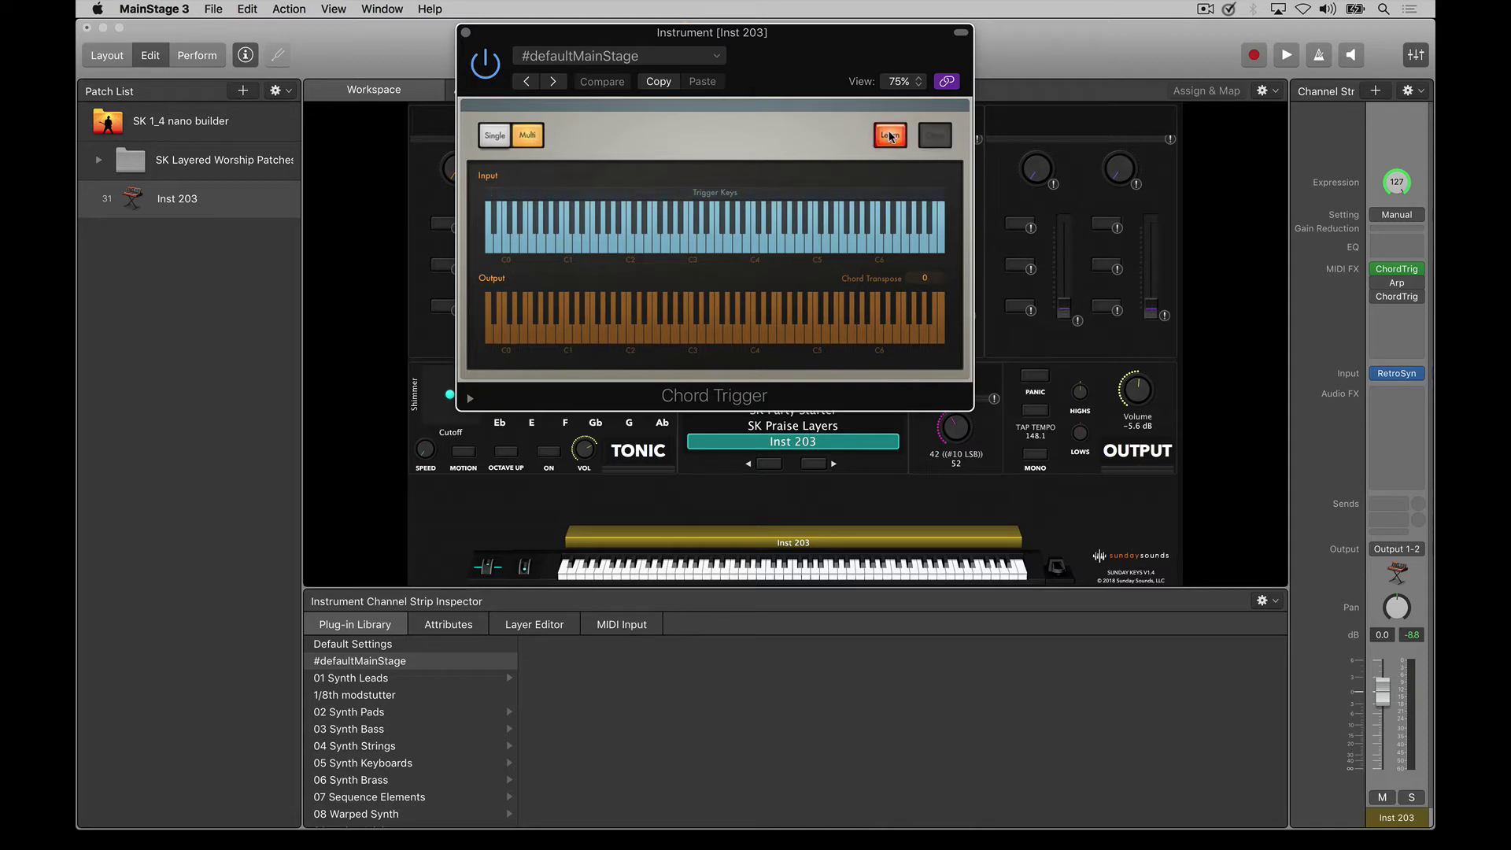
click(630, 243)
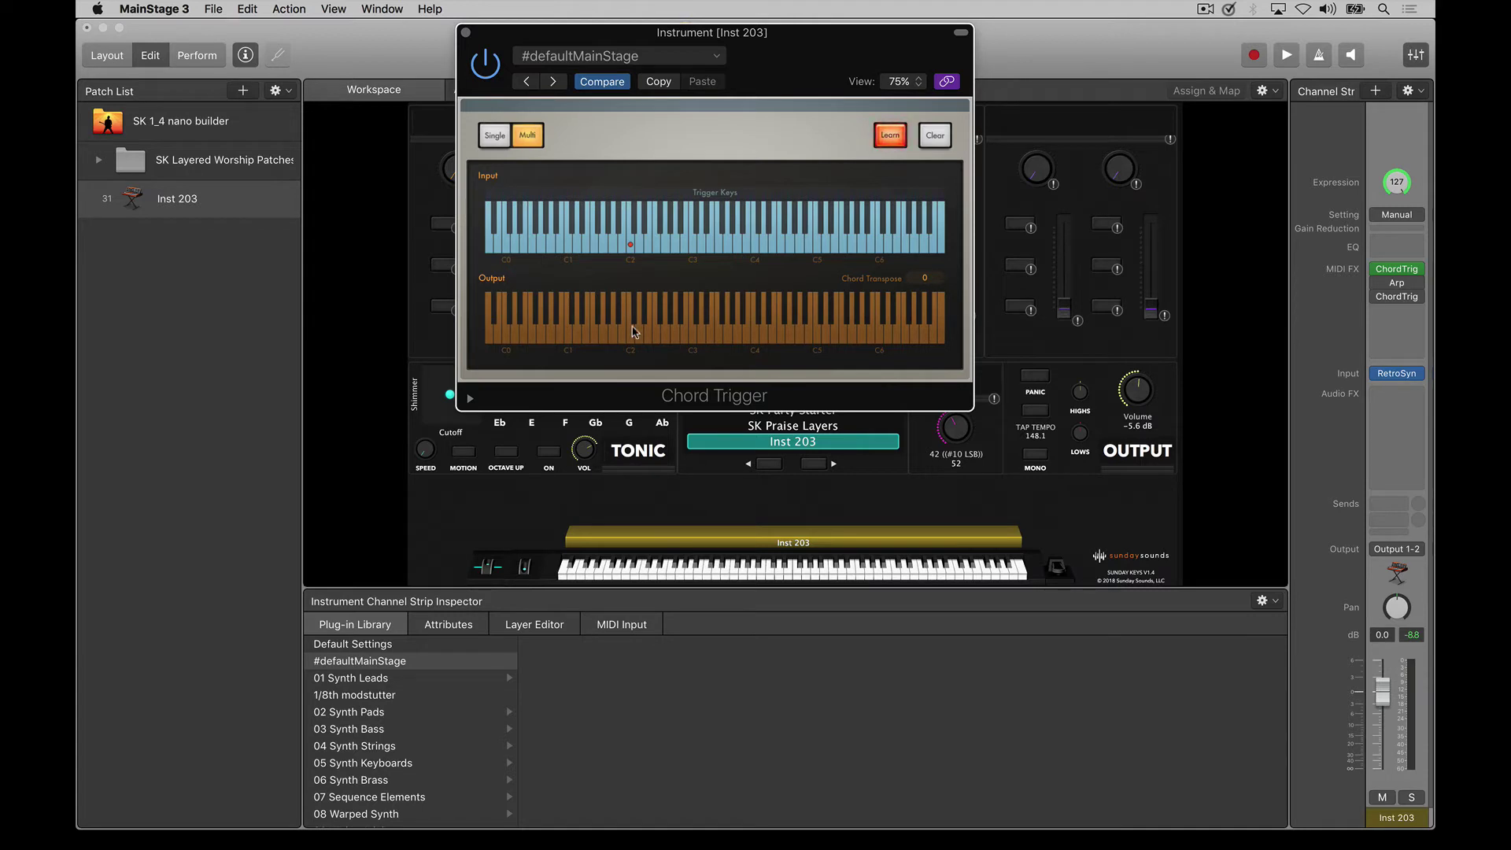
click(630, 339)
click(639, 338)
click(648, 339)
click(656, 338)
click(658, 228)
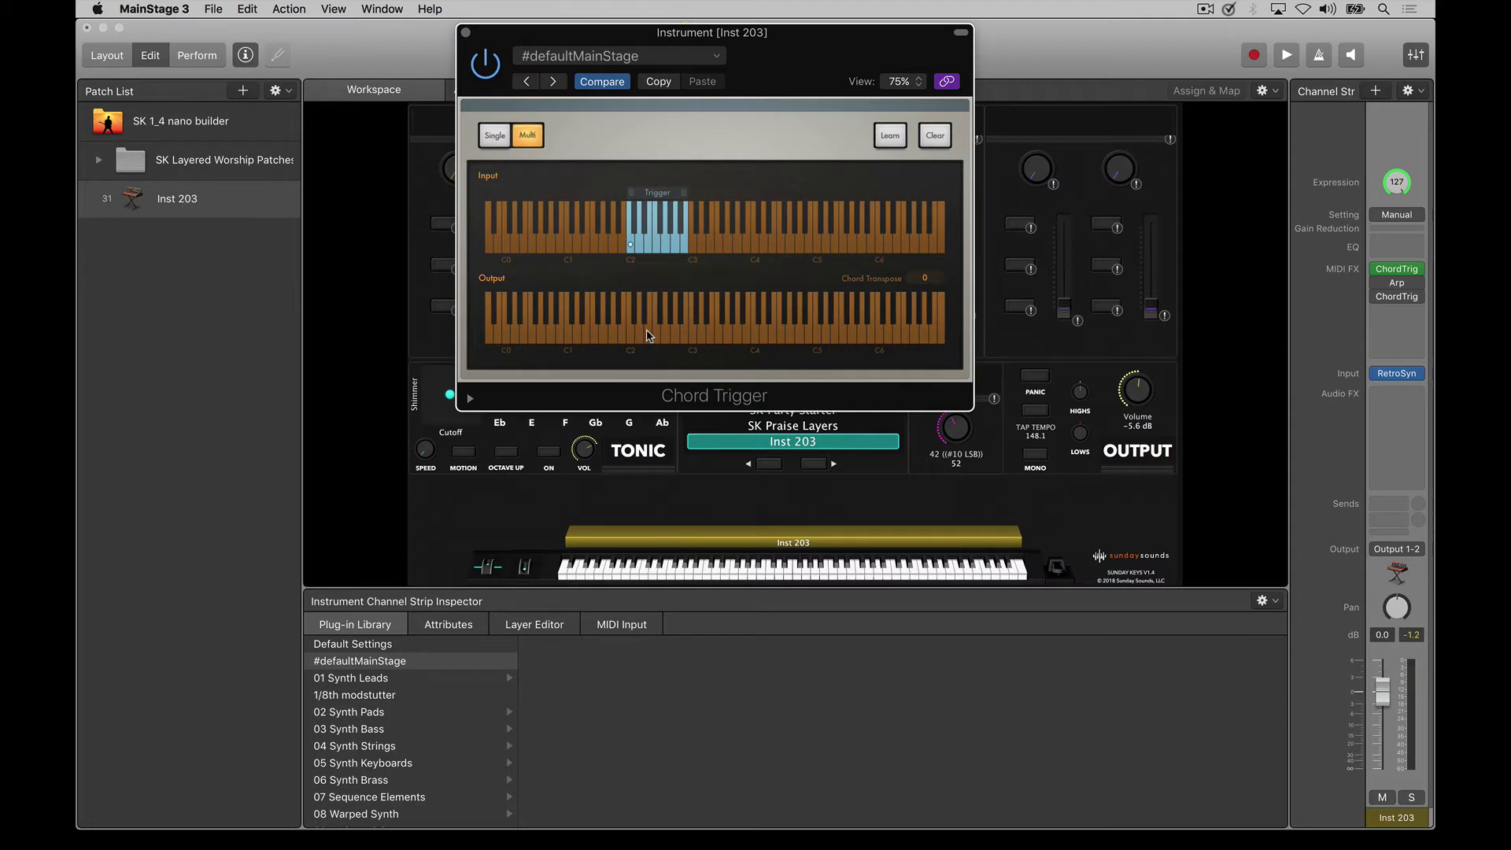
Learn a two-note chord on an input key below C2 and test the trigger keys
click(892, 140)
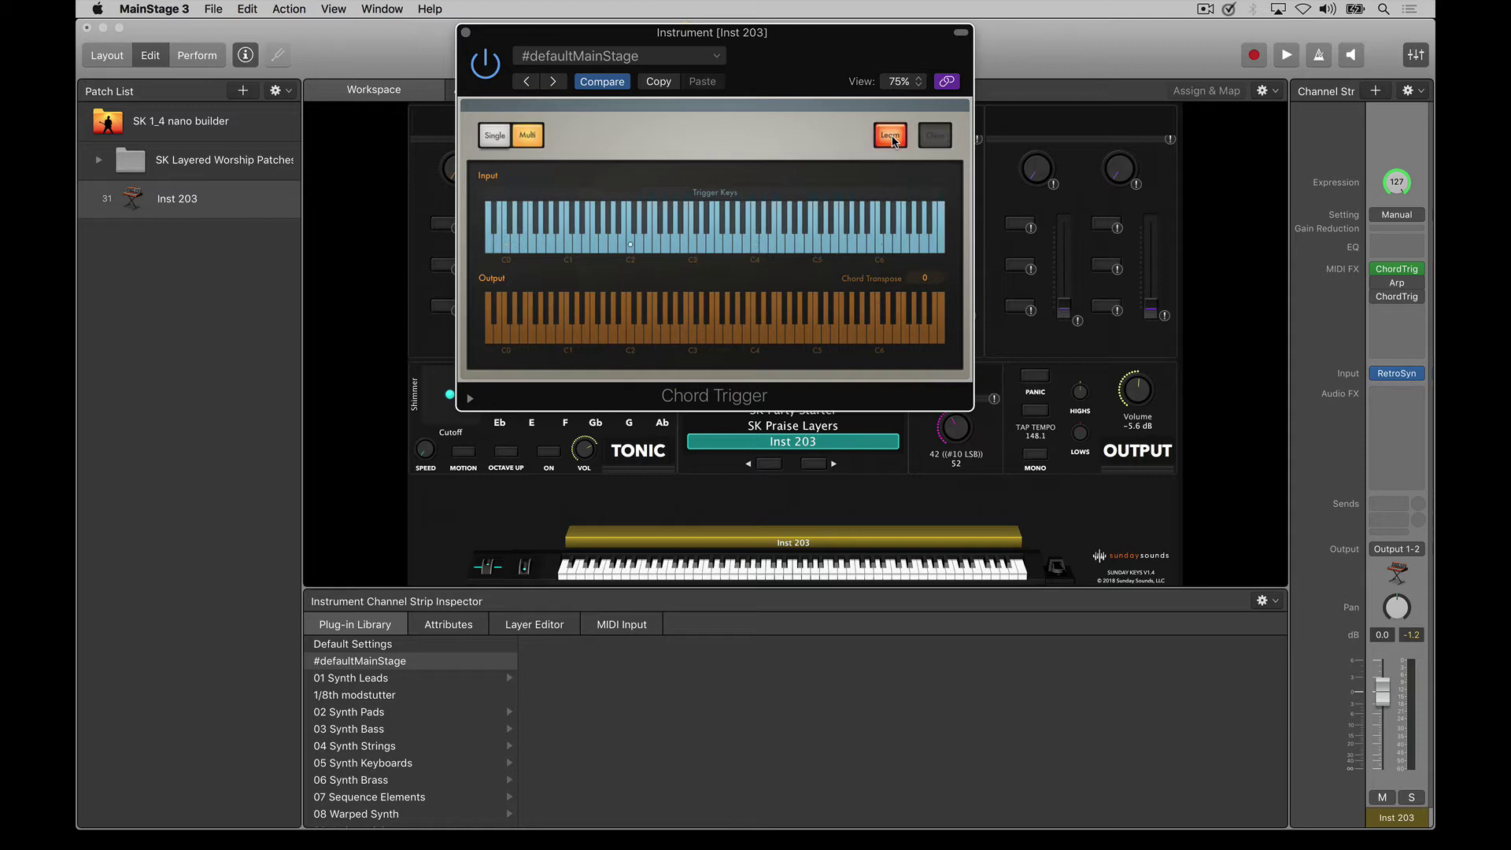
click(603, 247)
click(665, 335)
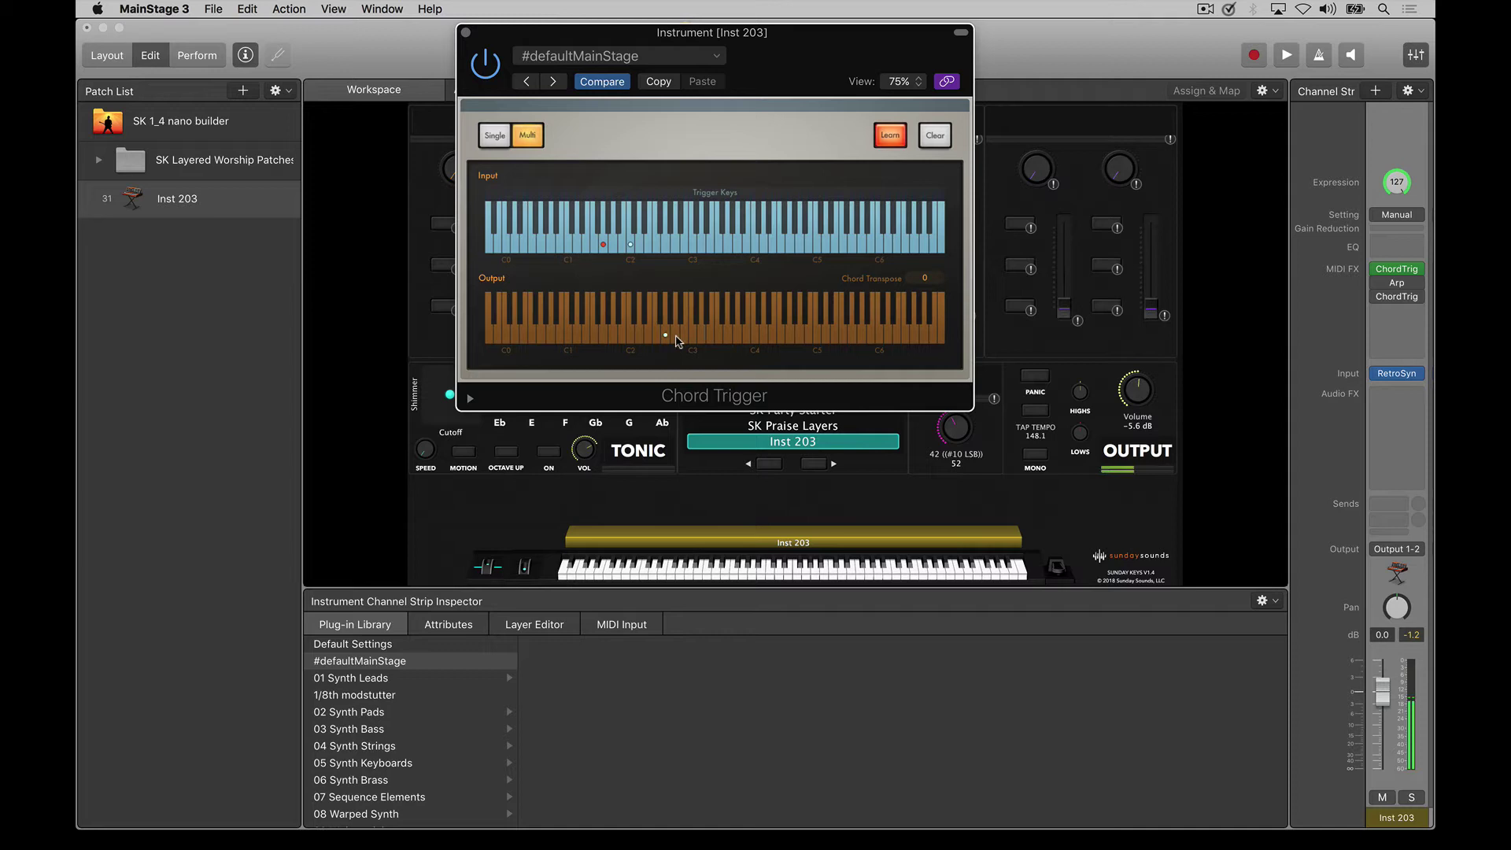
click(674, 335)
click(604, 245)
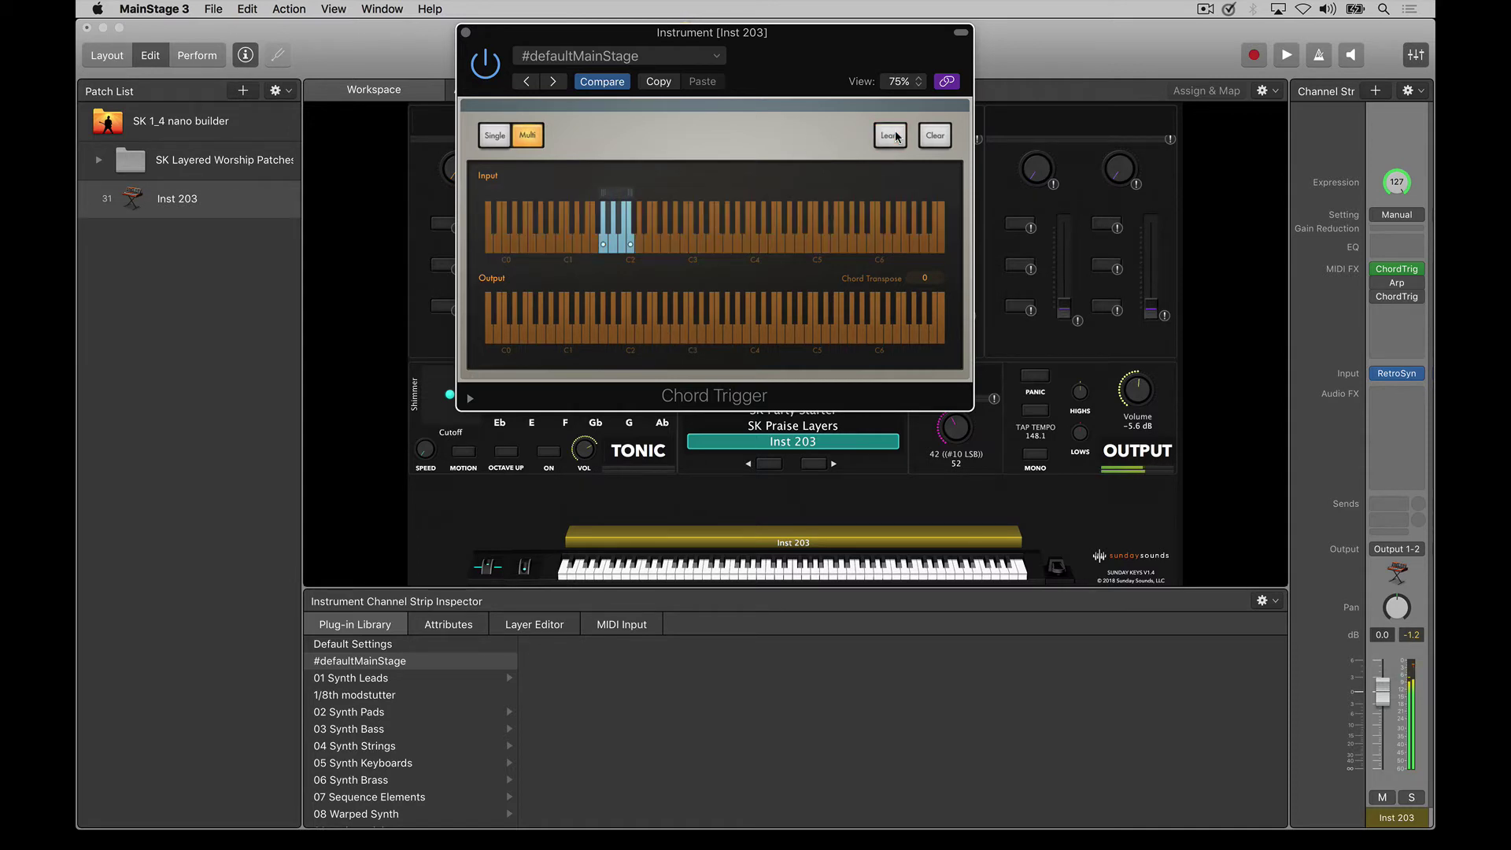
click(604, 249)
click(604, 249)
click(604, 249)
click(604, 248)
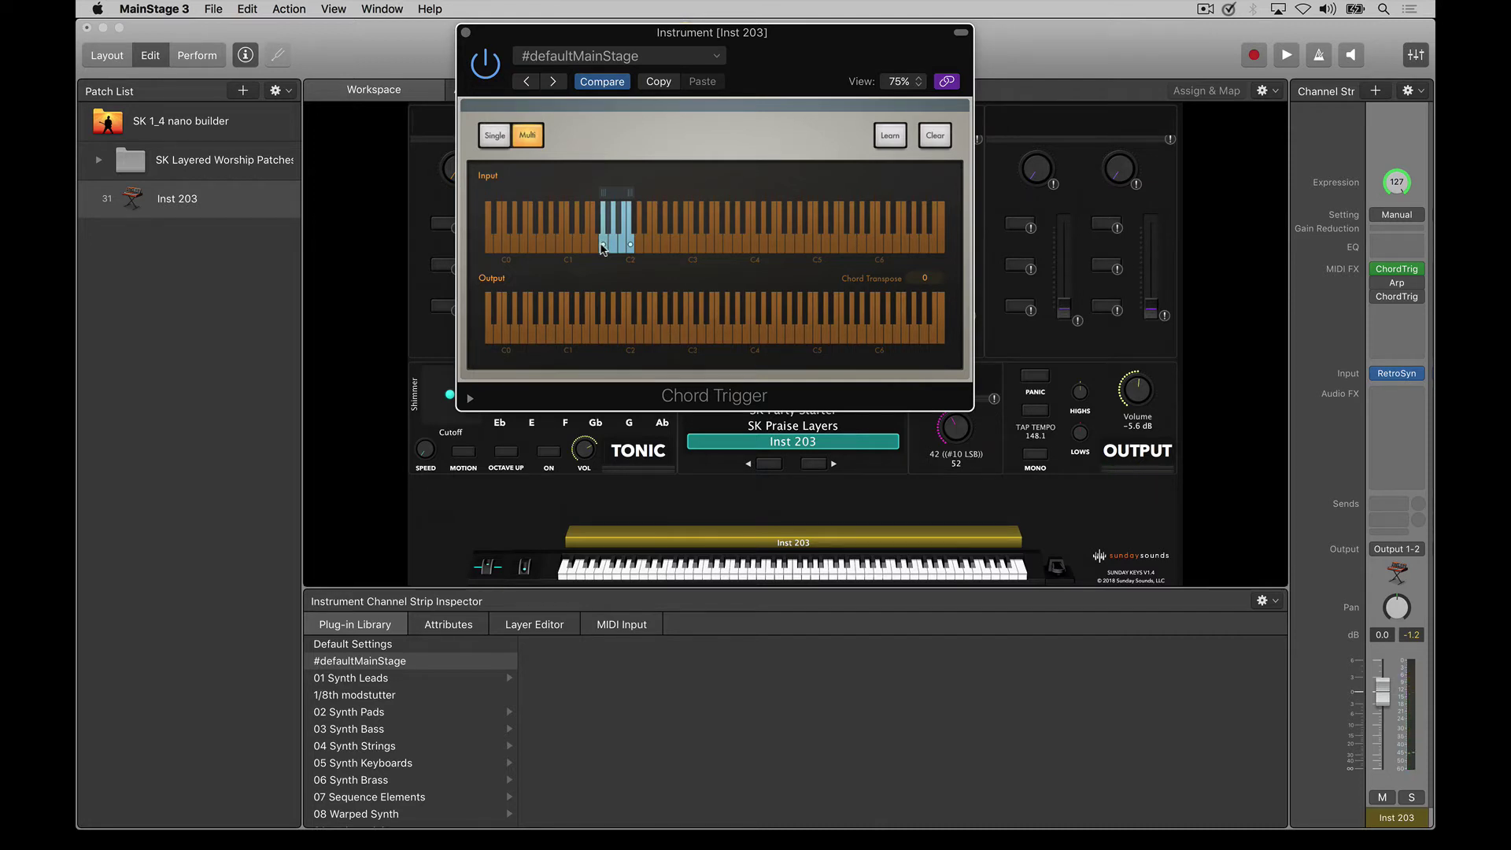
click(604, 249)
click(631, 249)
click(604, 249)
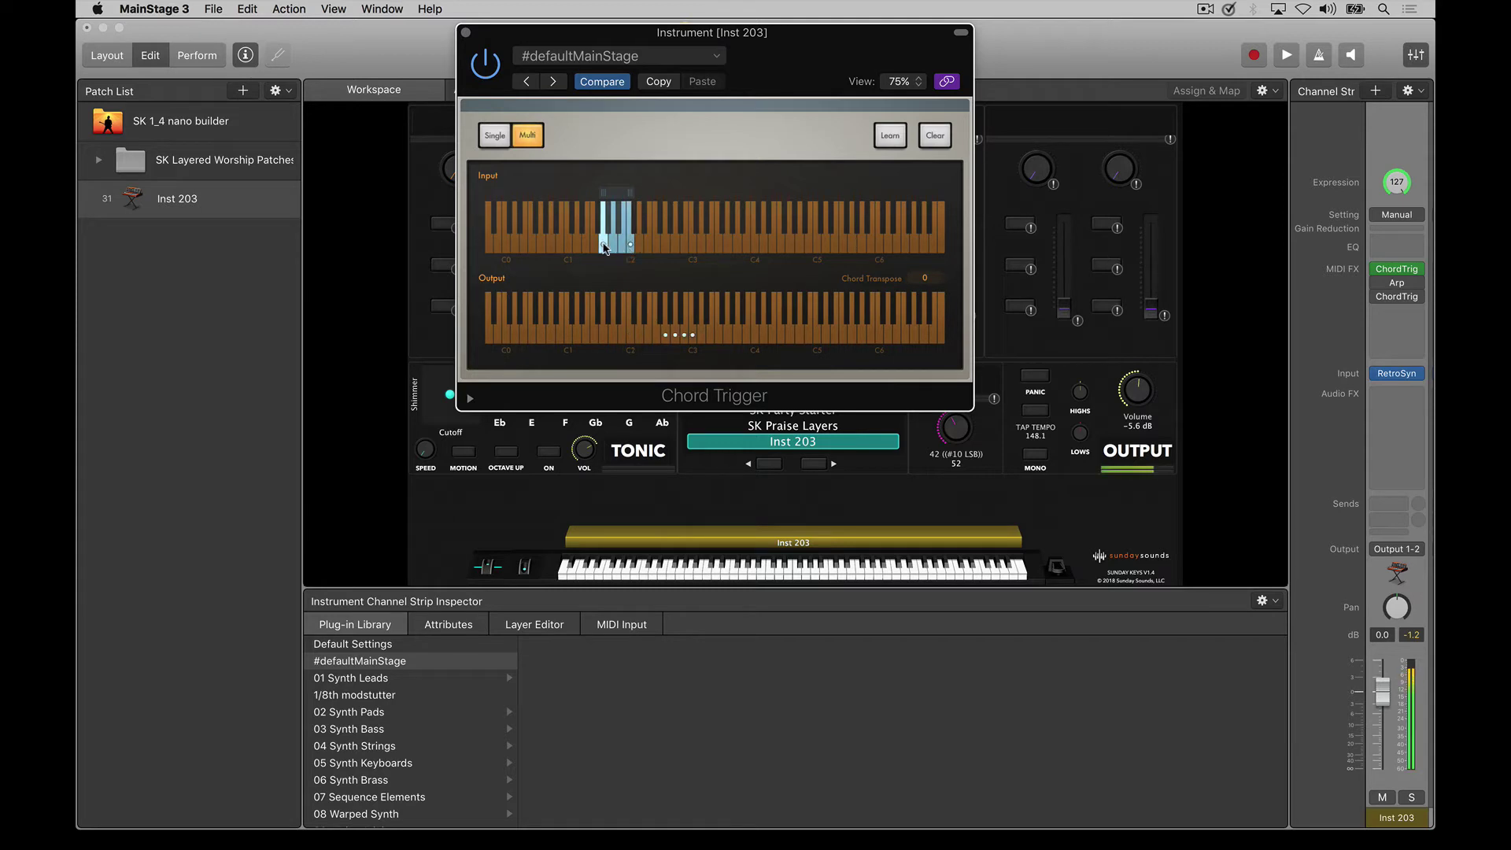
Map a second trigger key to a three-note chord near C3
click(887, 137)
click(619, 241)
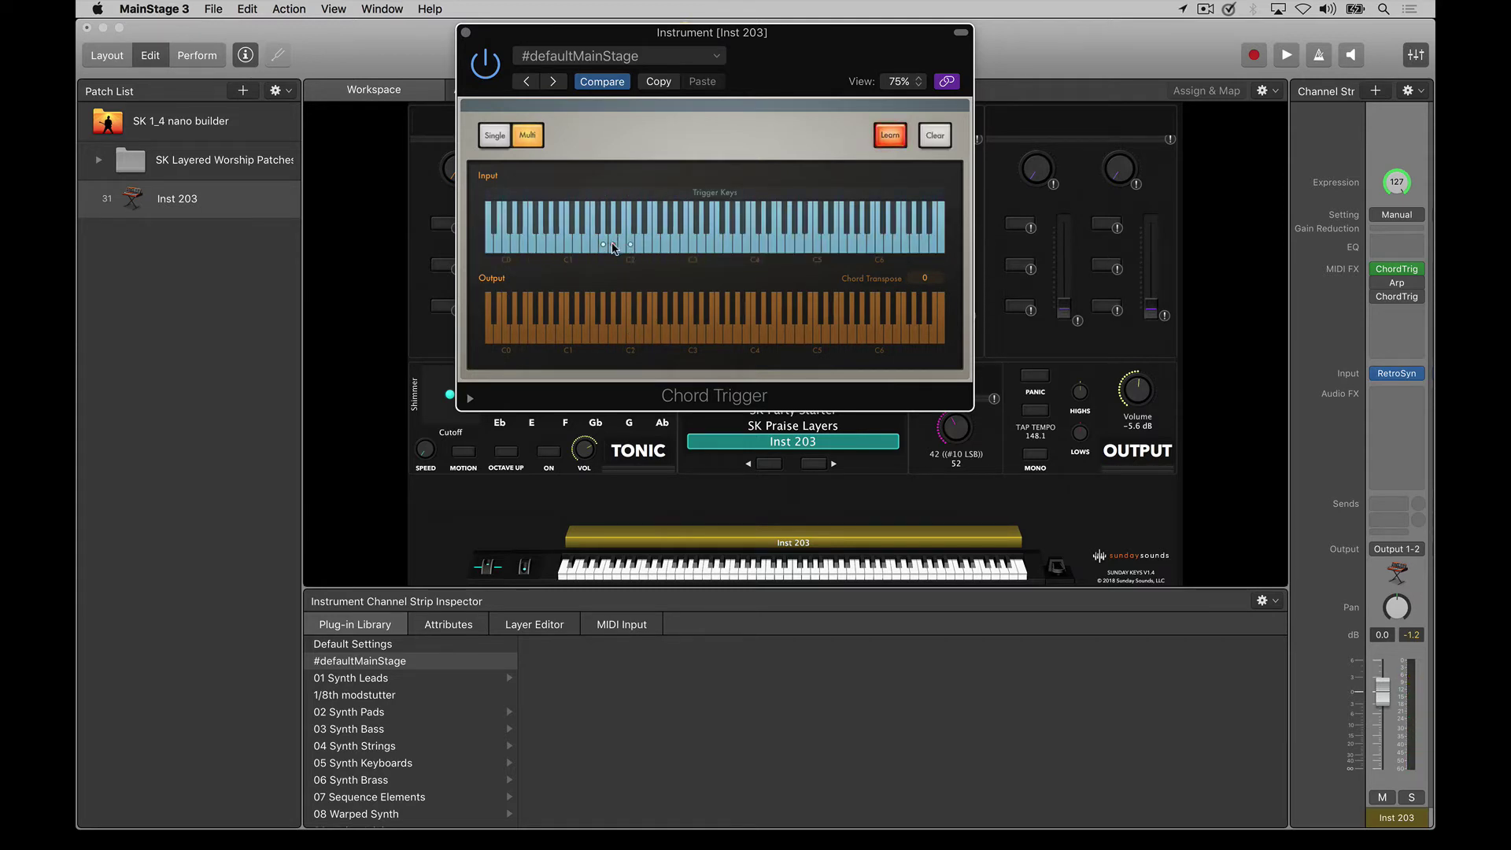
click(701, 337)
click(710, 337)
click(718, 337)
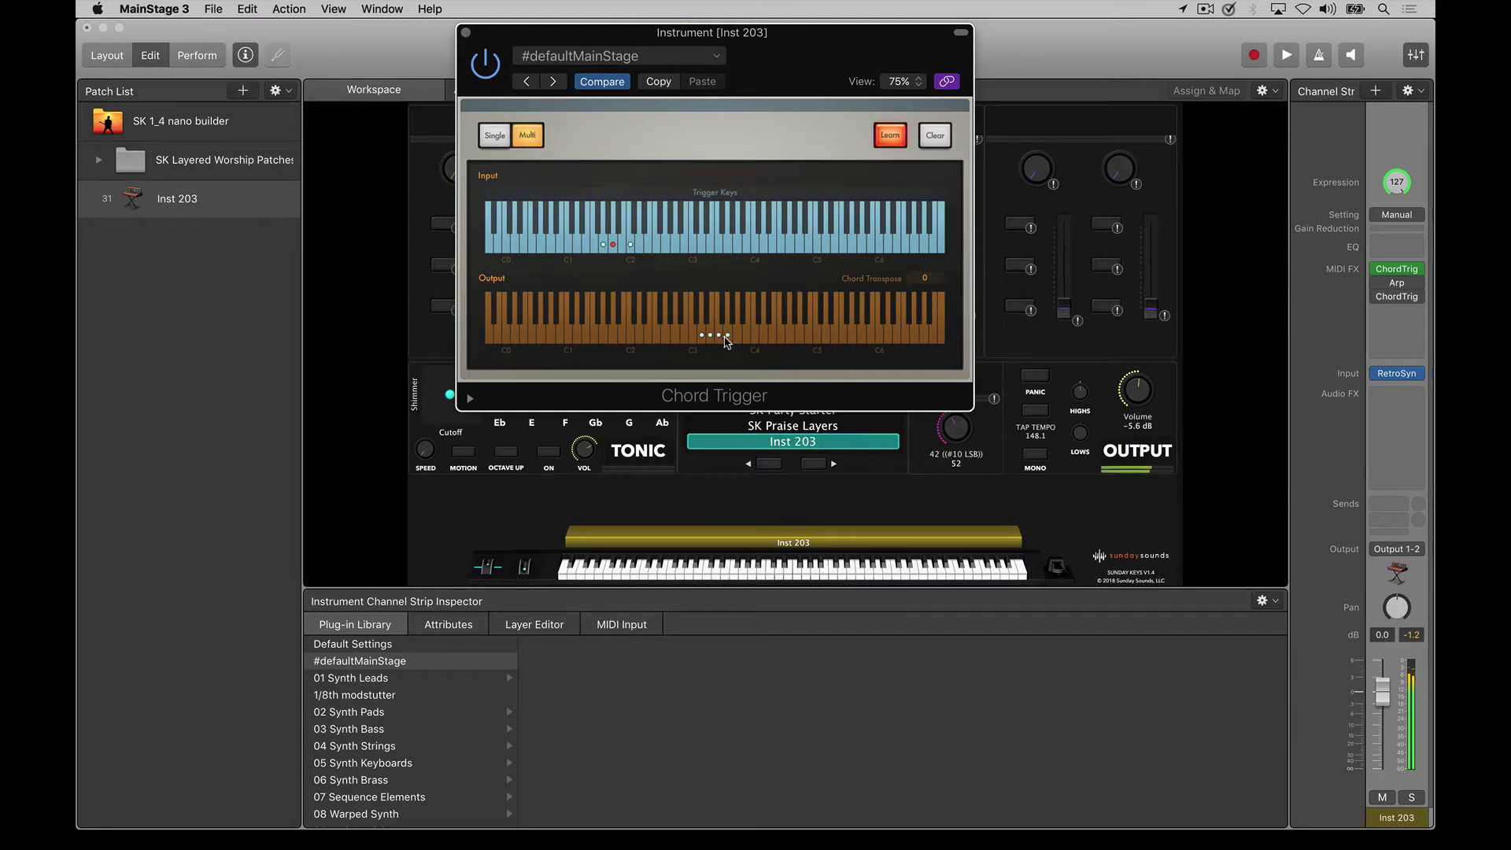
click(885, 143)
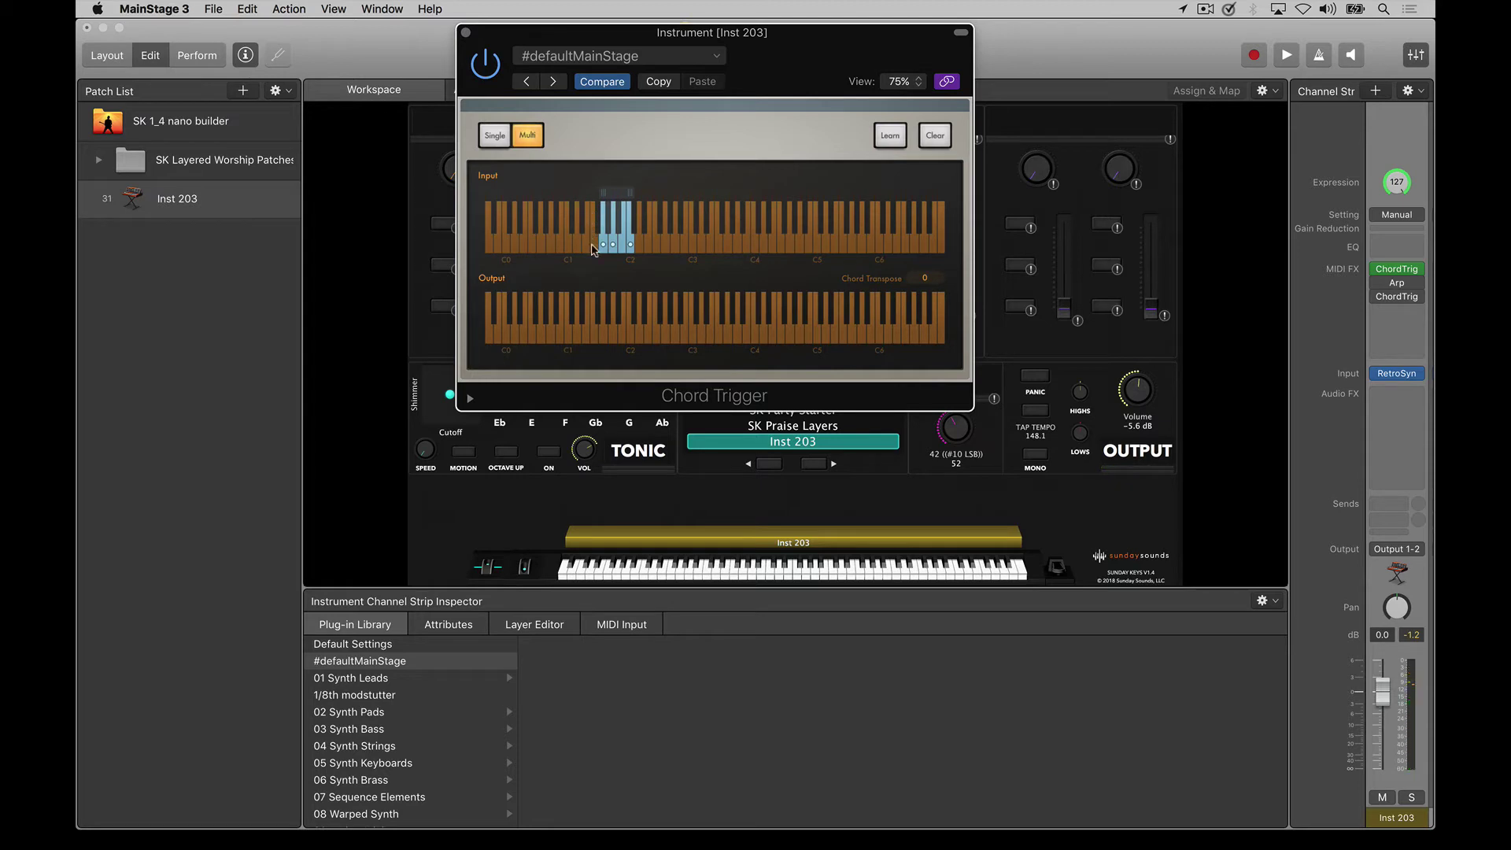
Map a third trigger key to a three-note chord near C4
click(890, 139)
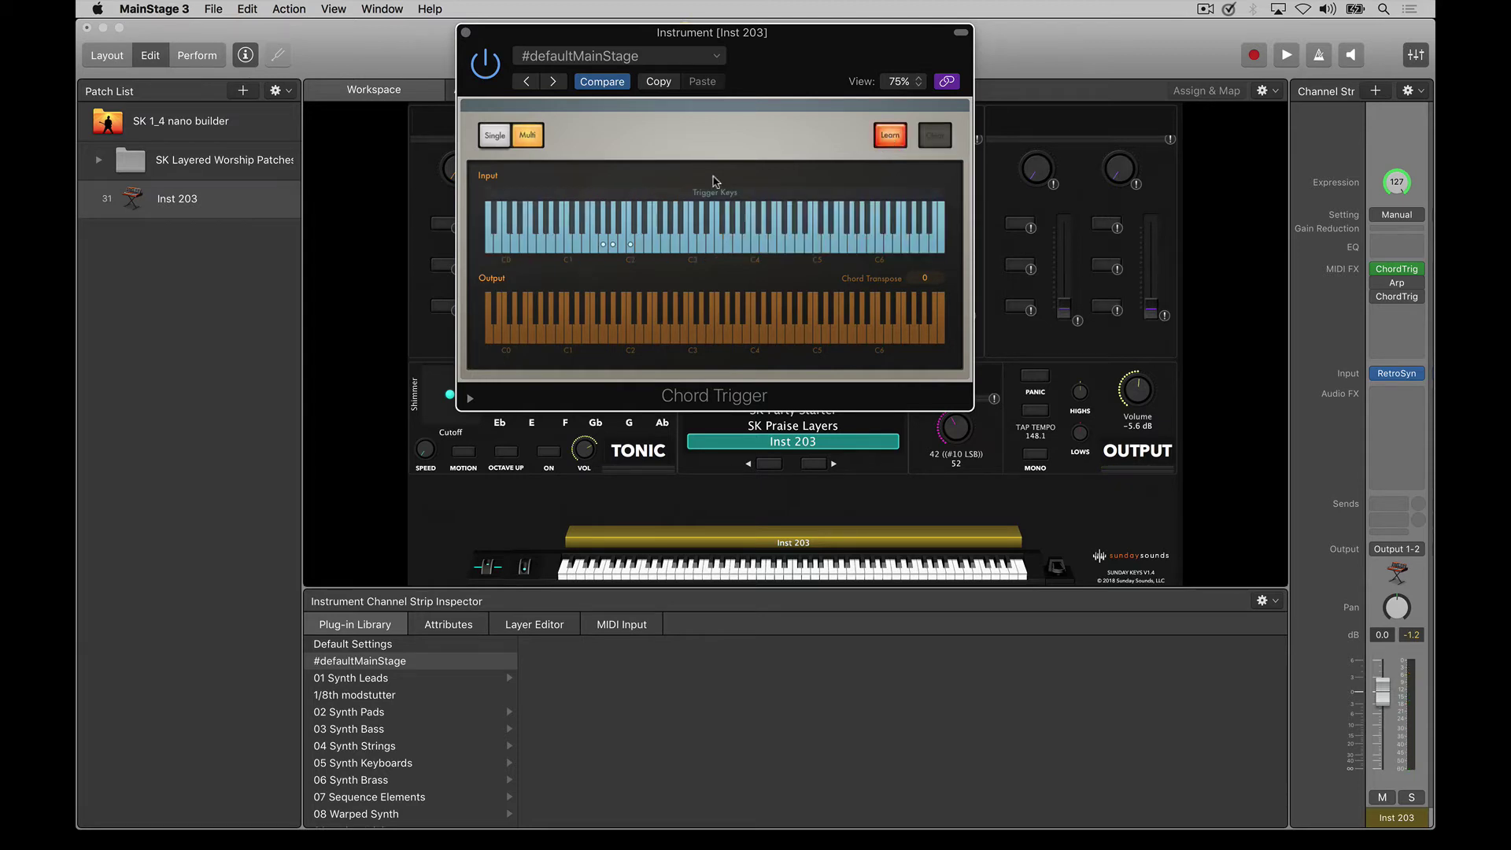
click(592, 249)
click(738, 334)
click(746, 336)
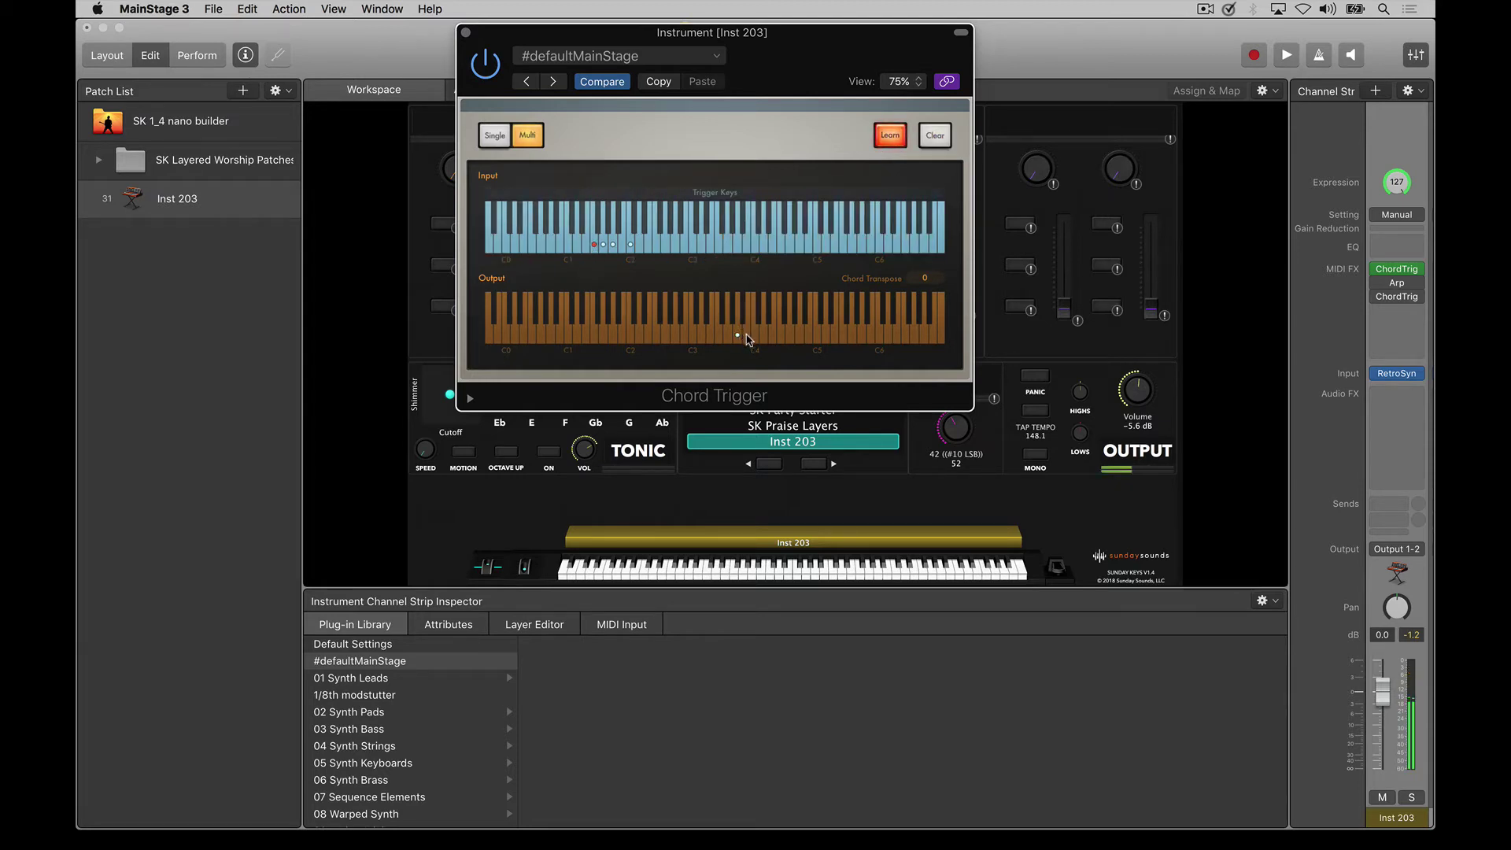
click(754, 340)
click(891, 136)
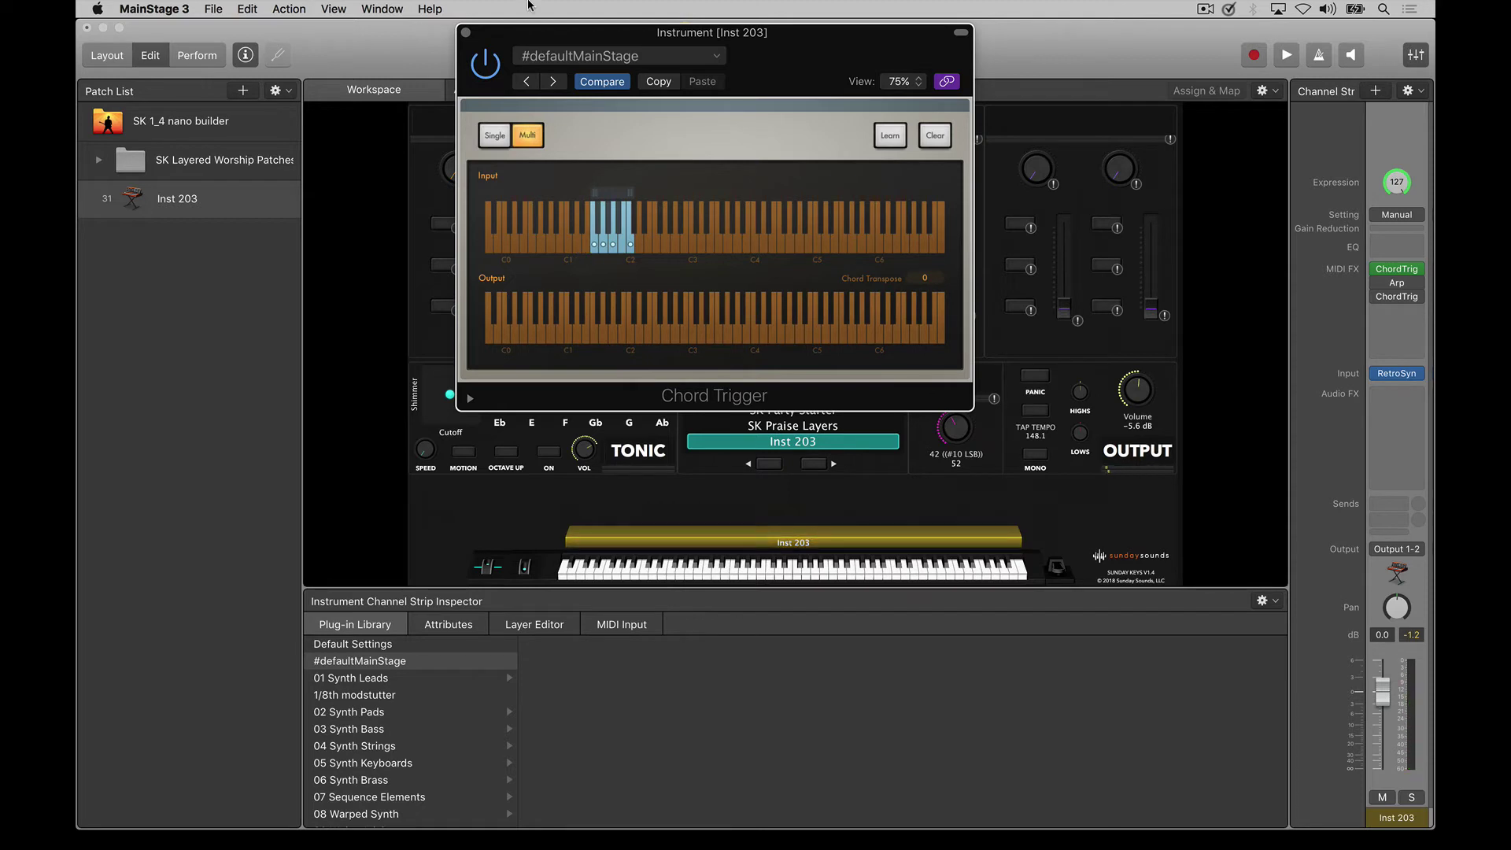
drag(475, 26, 420, 21)
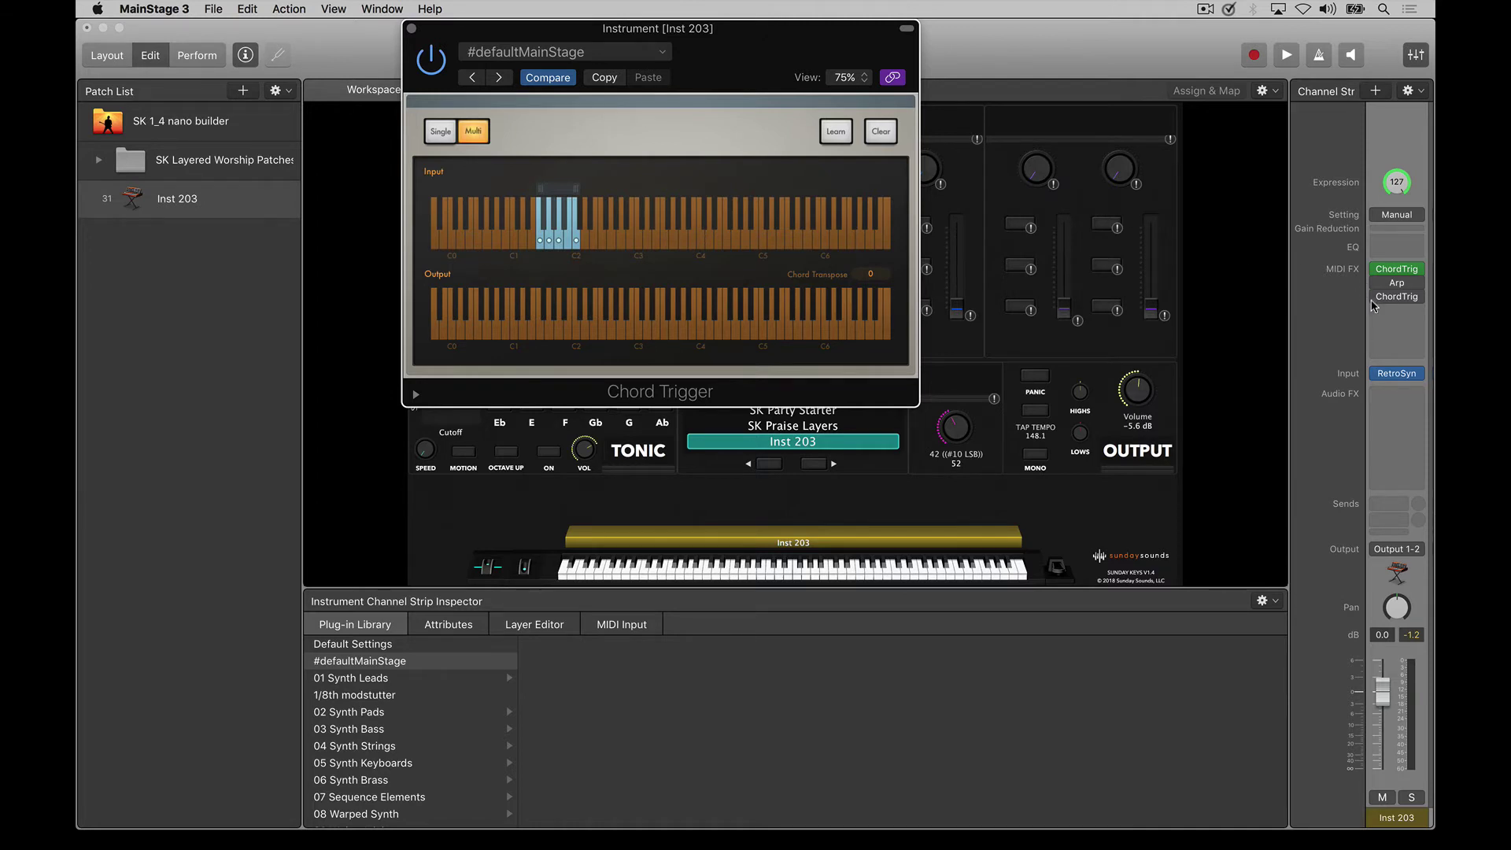
Open the second Chord Trigger and learn a note on a trigger key near C2
mouse_move(1384, 303)
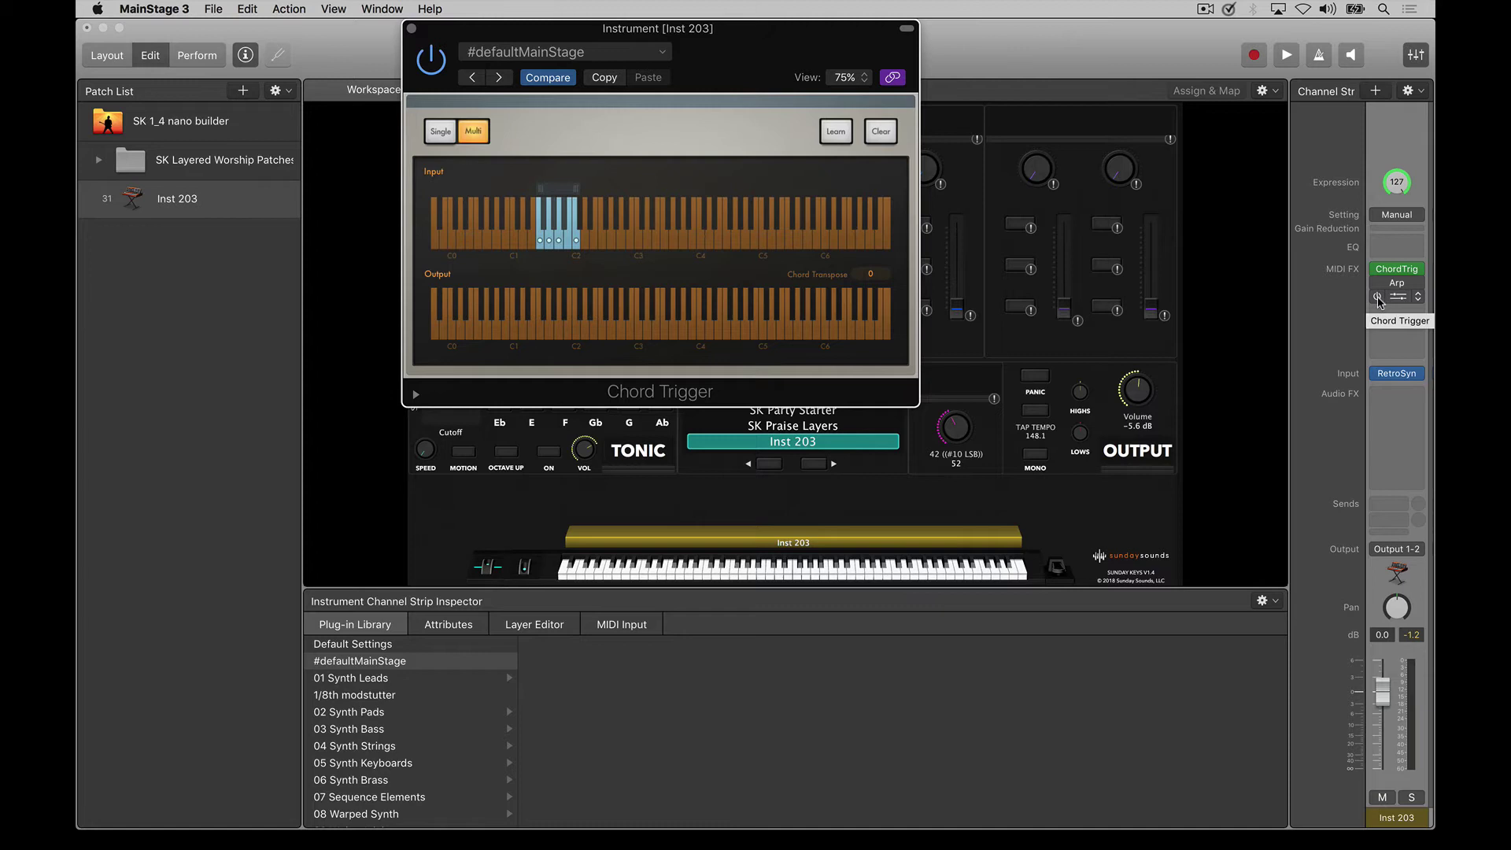
click(1398, 297)
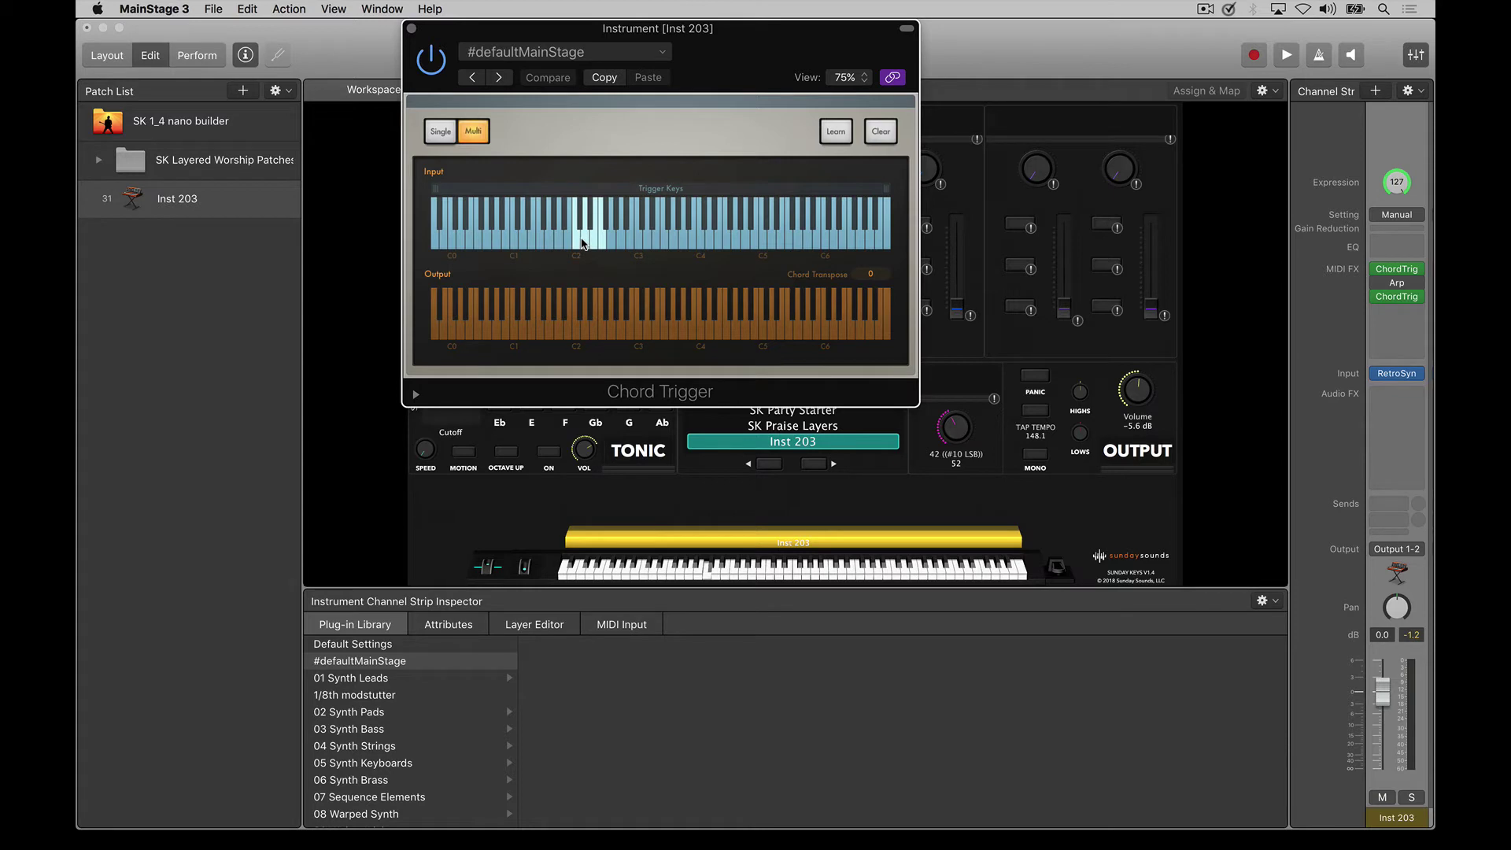
click(836, 131)
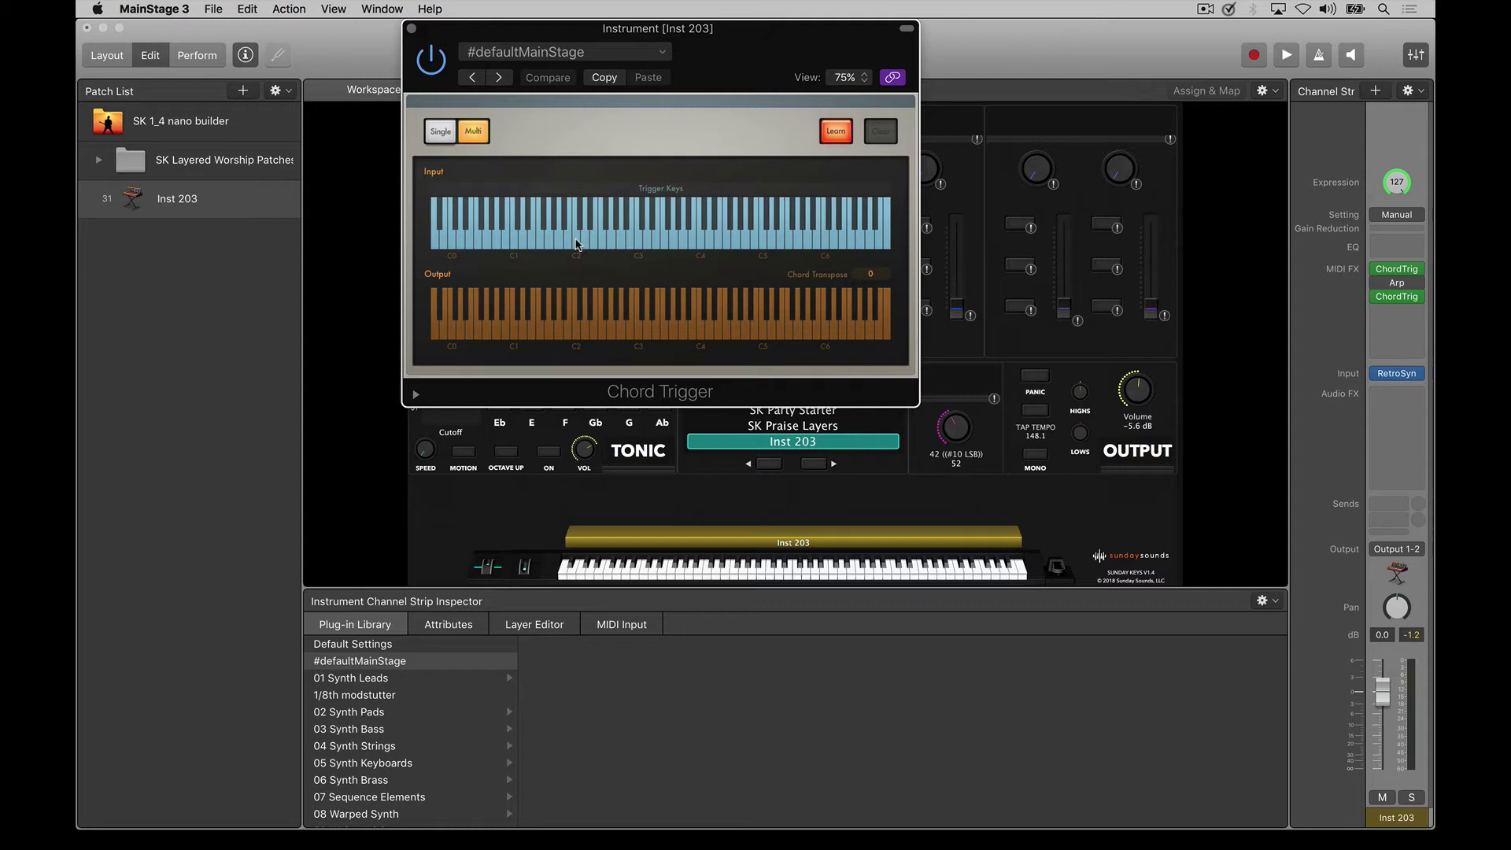
click(577, 244)
click(577, 243)
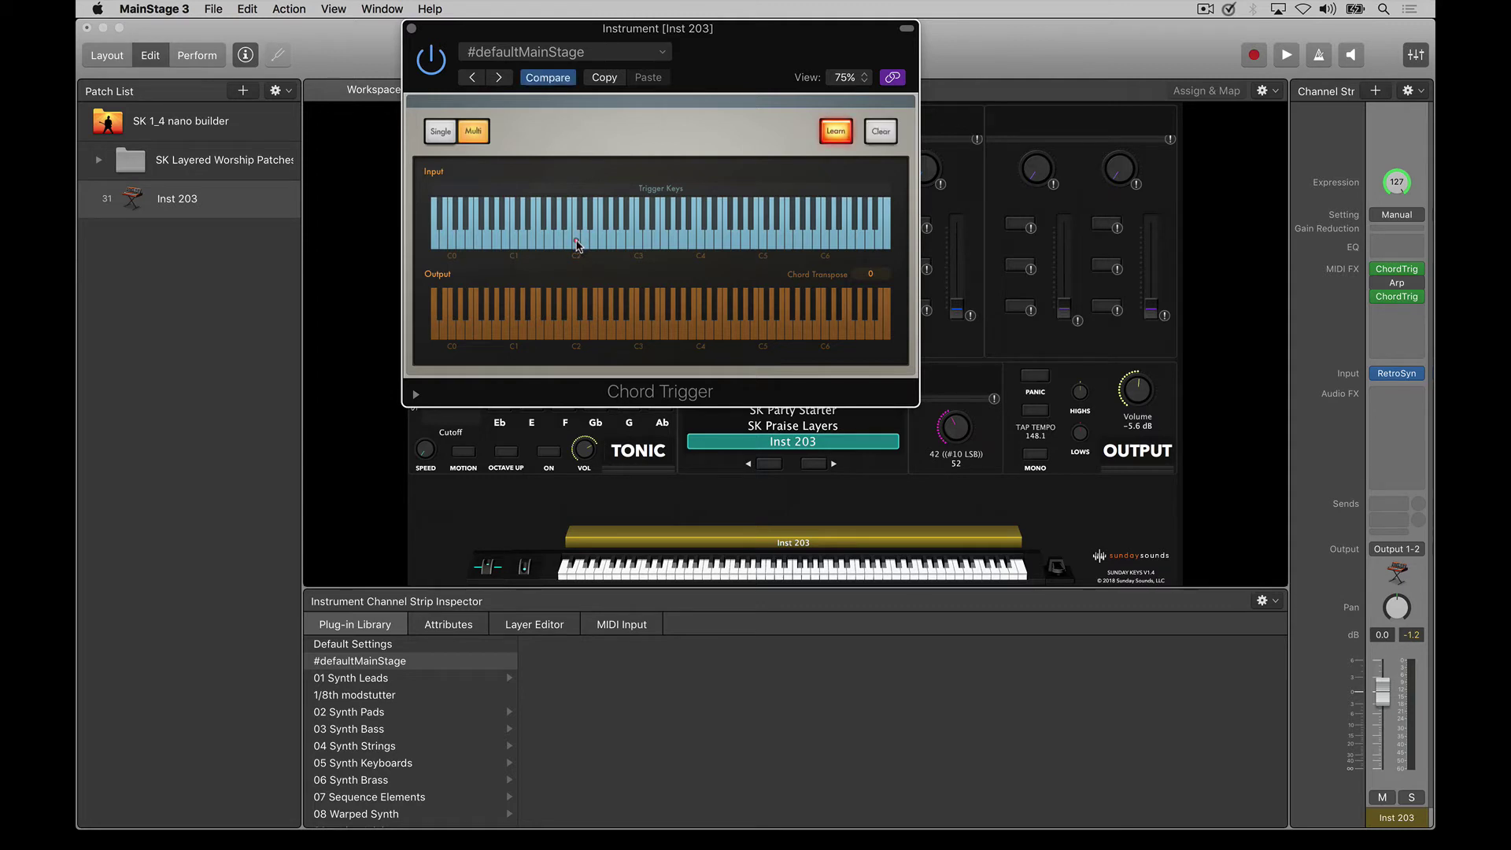
click(575, 335)
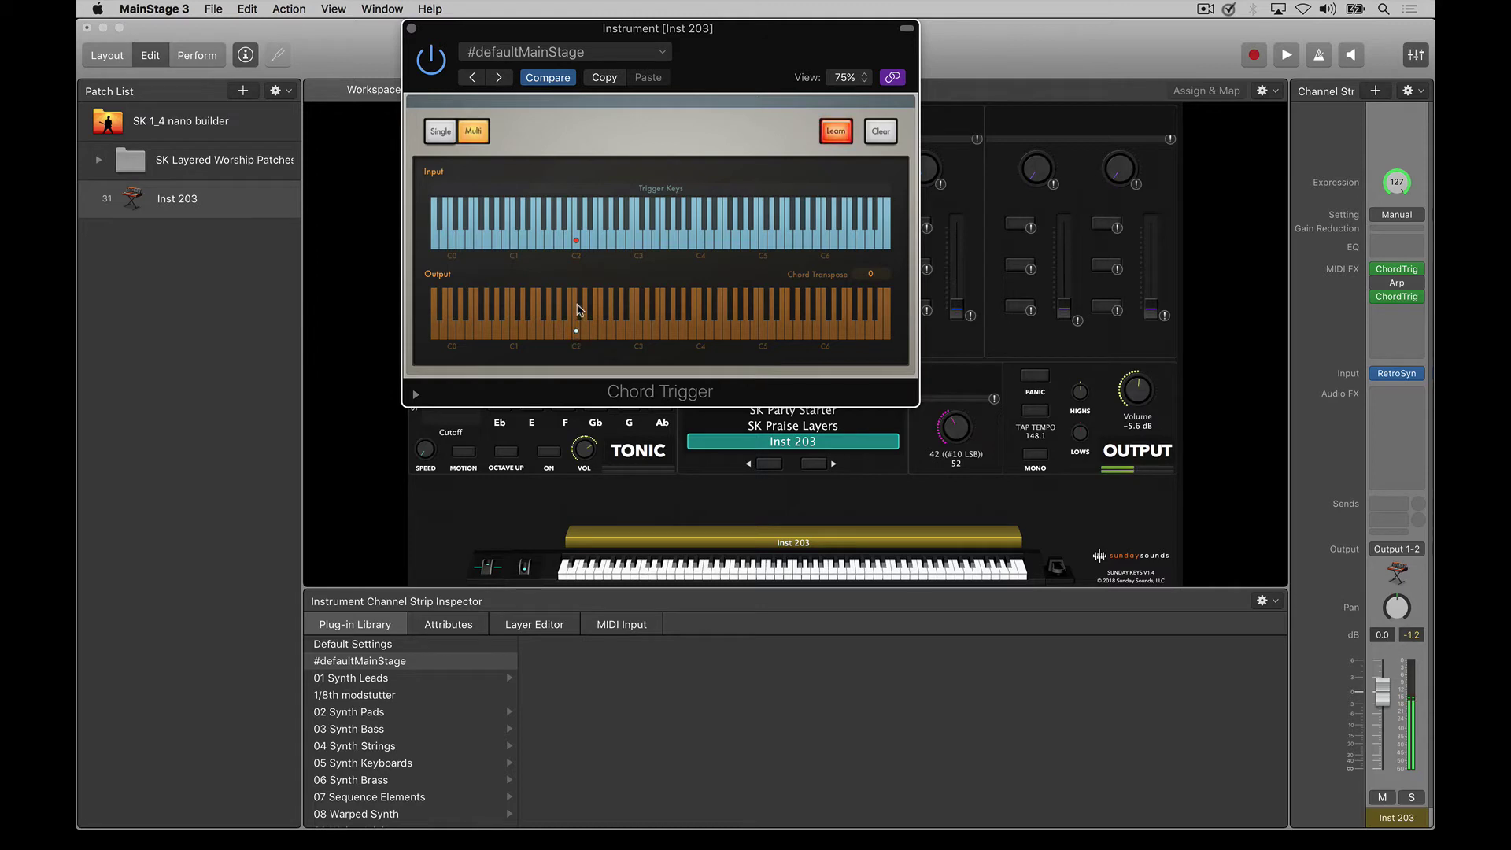
Map three more trigger keys right of C2 to notes near C3, then end learning
click(584, 239)
click(585, 241)
click(612, 333)
click(595, 241)
click(647, 331)
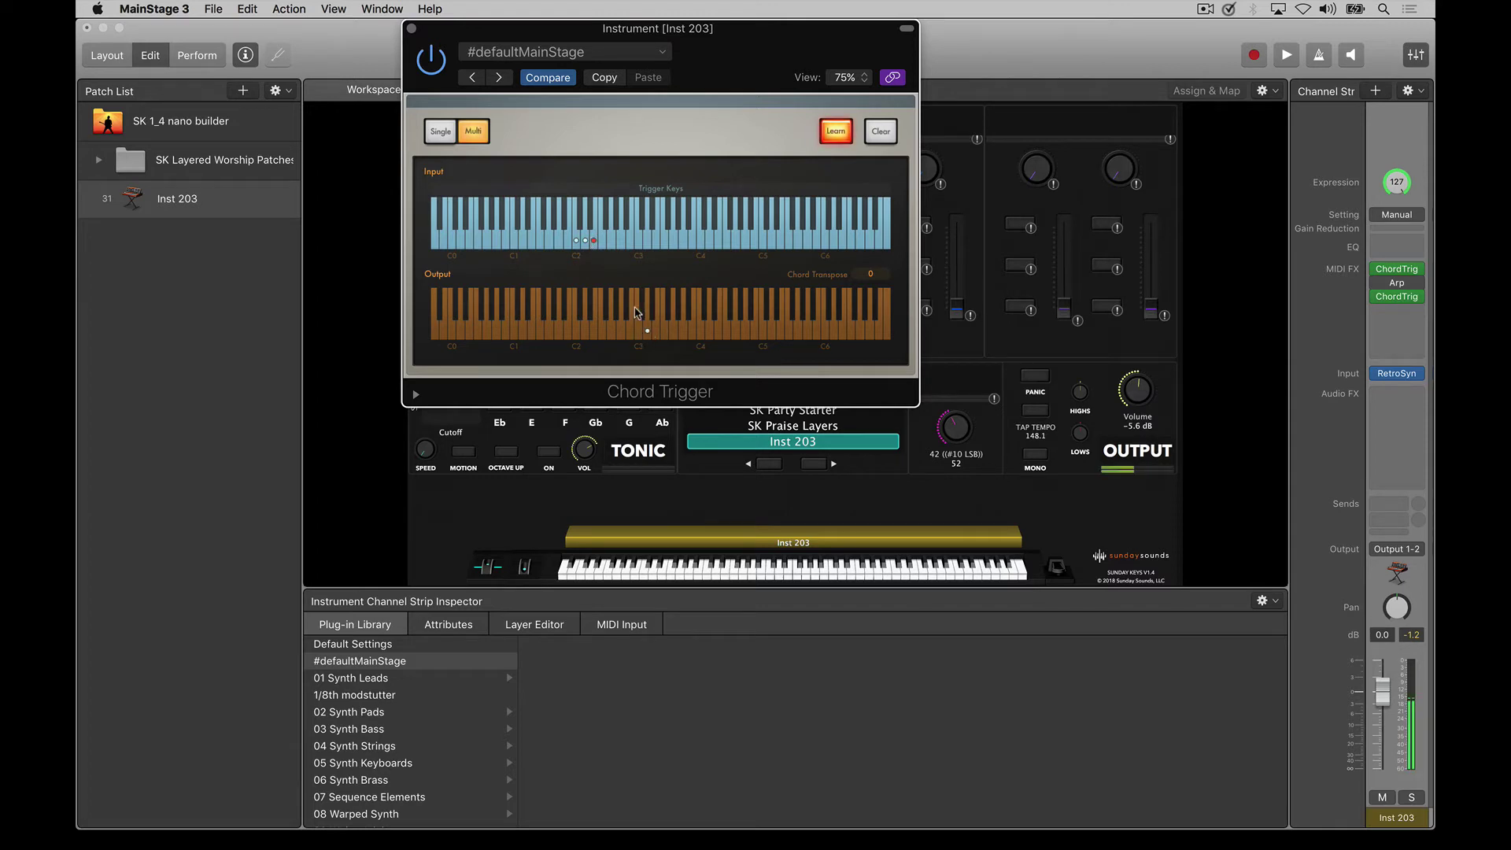
click(603, 244)
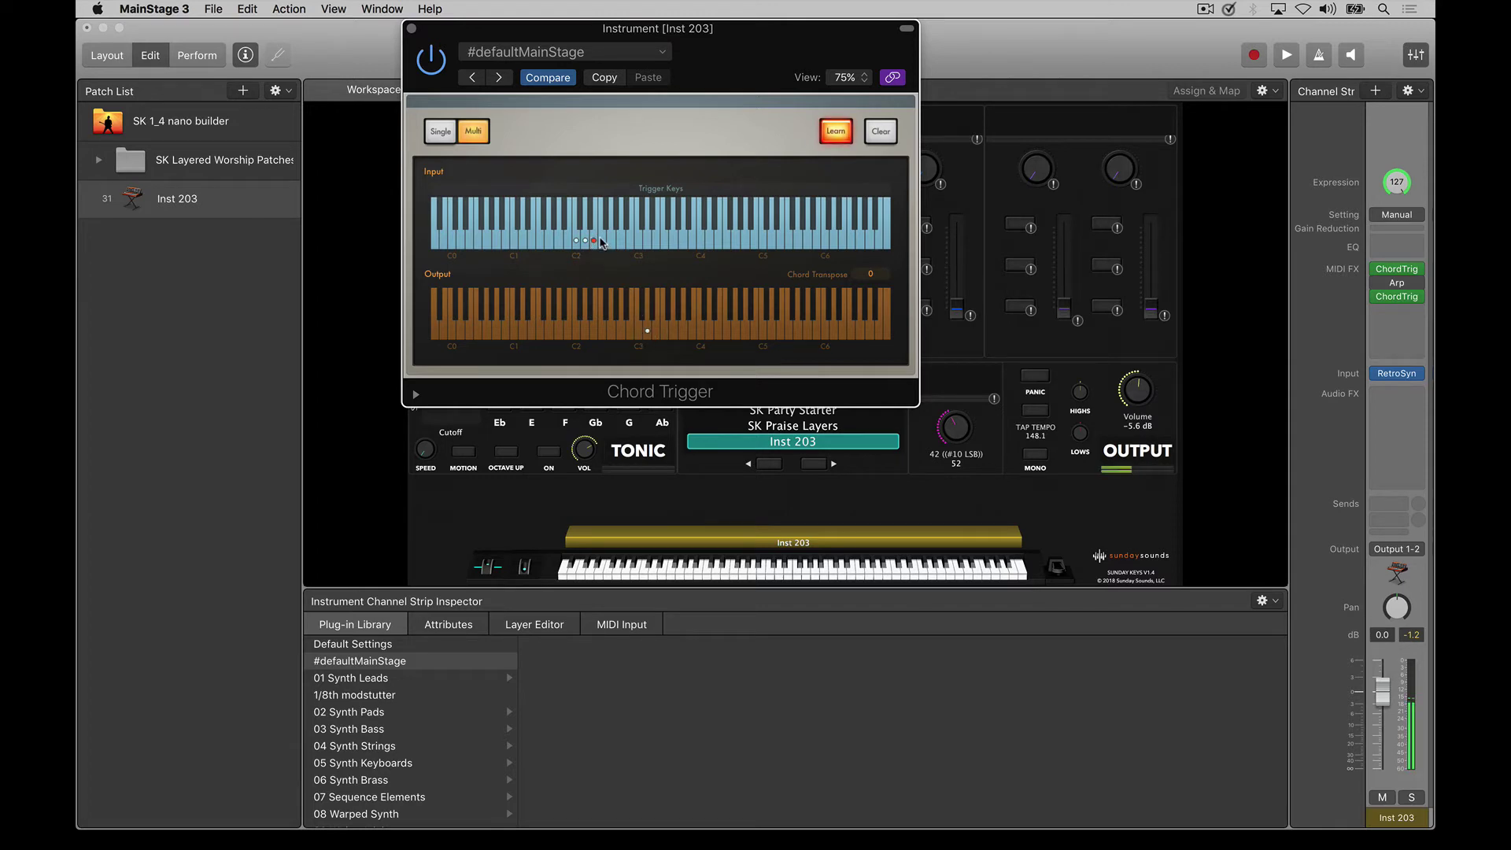
click(636, 332)
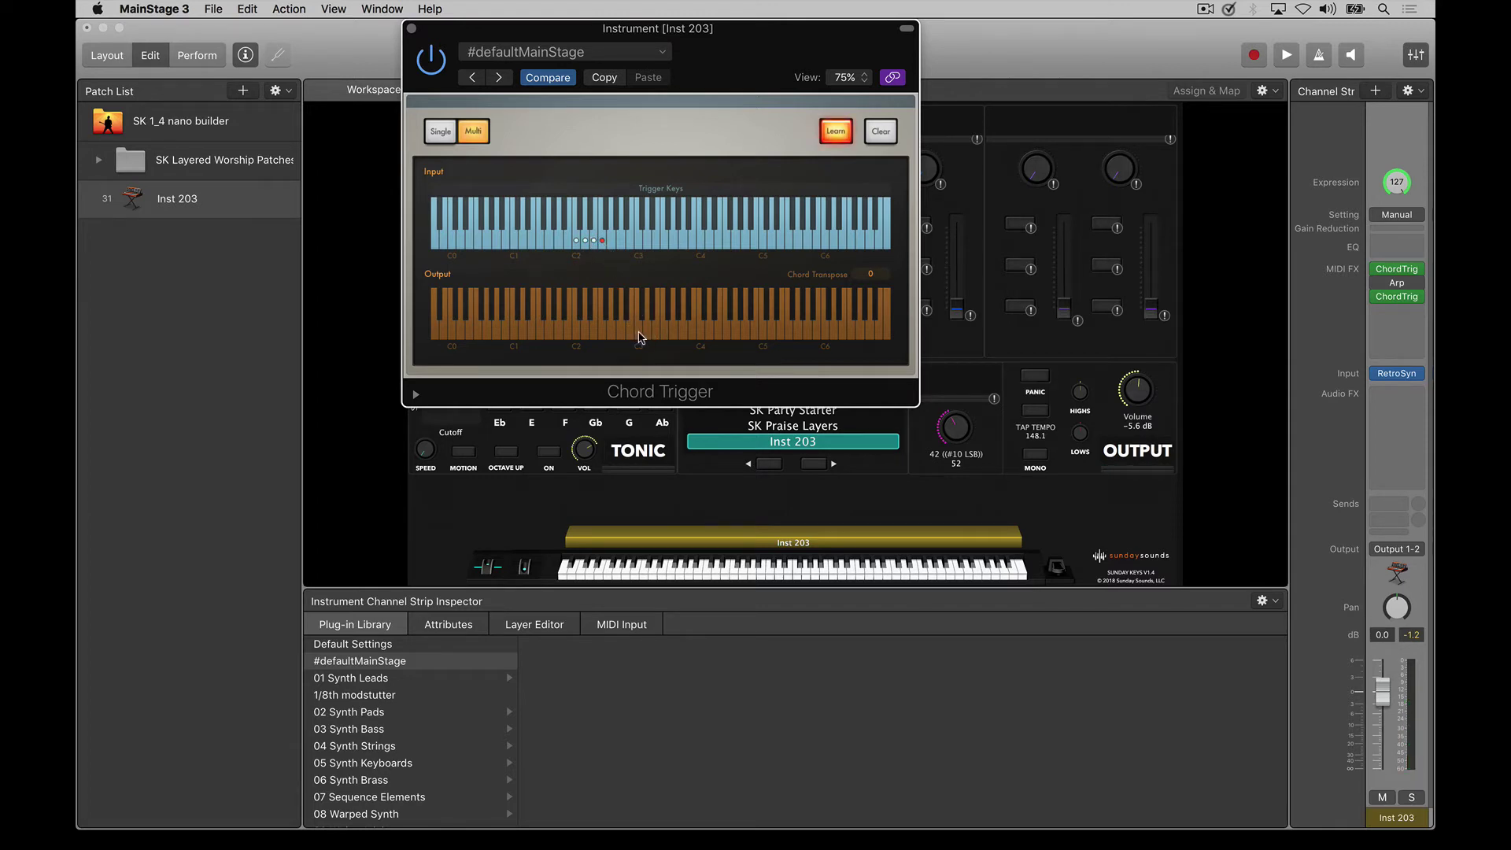
click(832, 130)
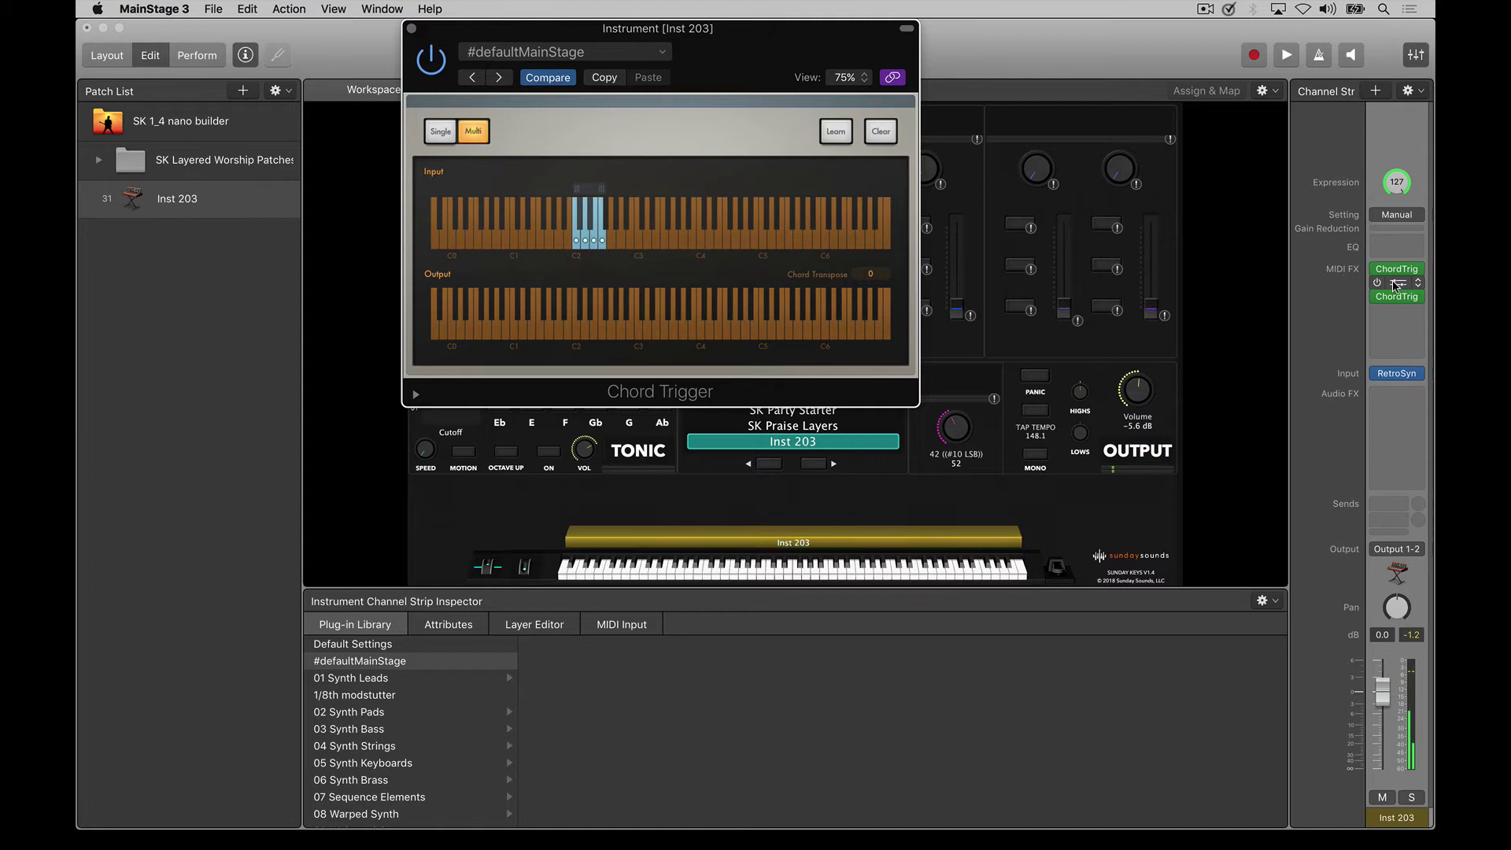
Switch on the Arpeggiator and reposition its window
click(429, 59)
drag(683, 52, 706, 54)
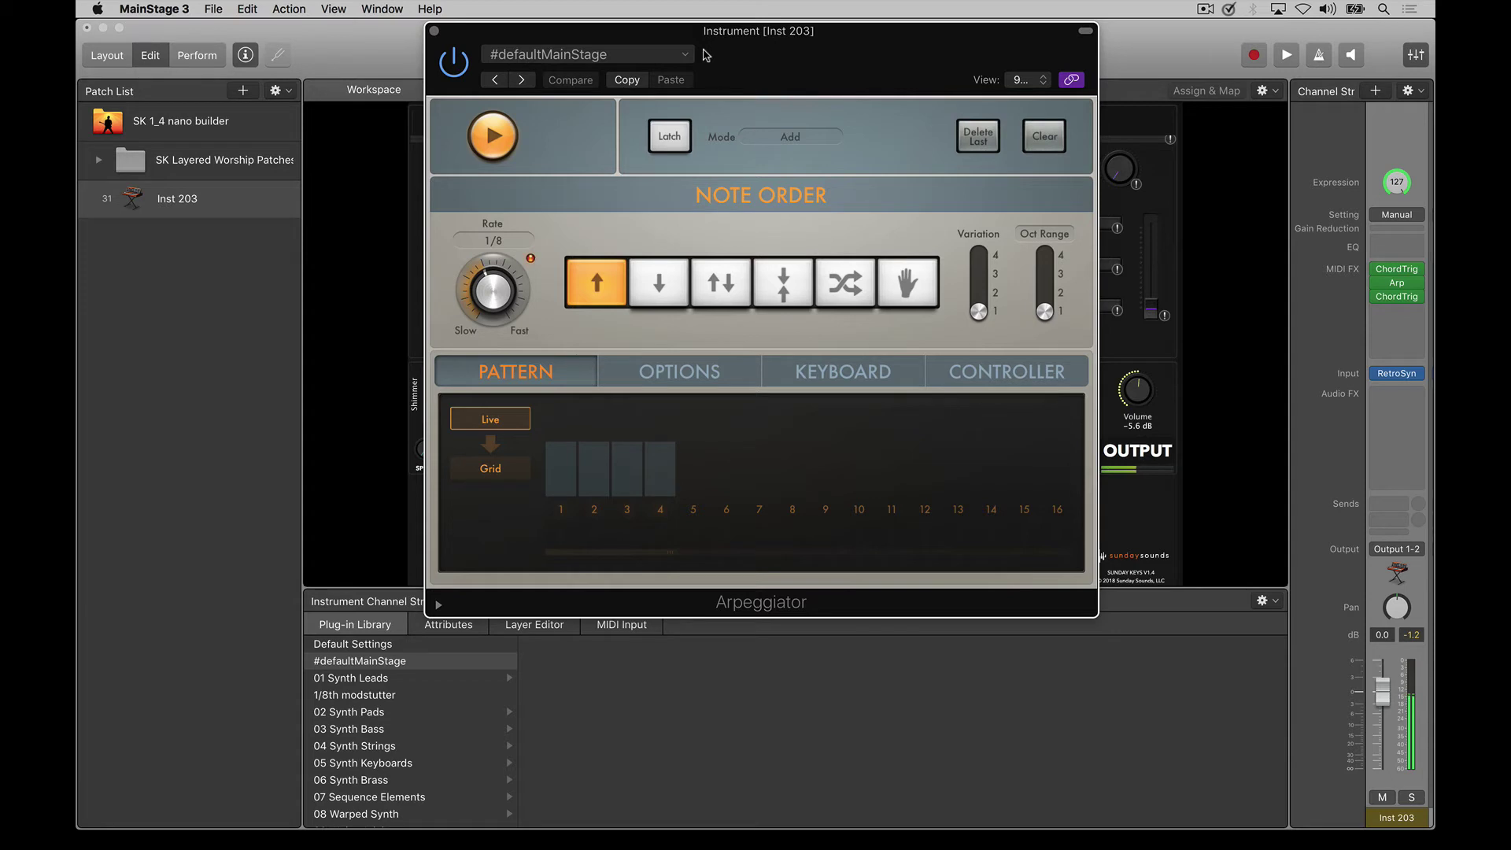
drag(776, 95, 807, 126)
Unlink the plug-in window and arrange both Chord Trigger windows side by side
click(1101, 111)
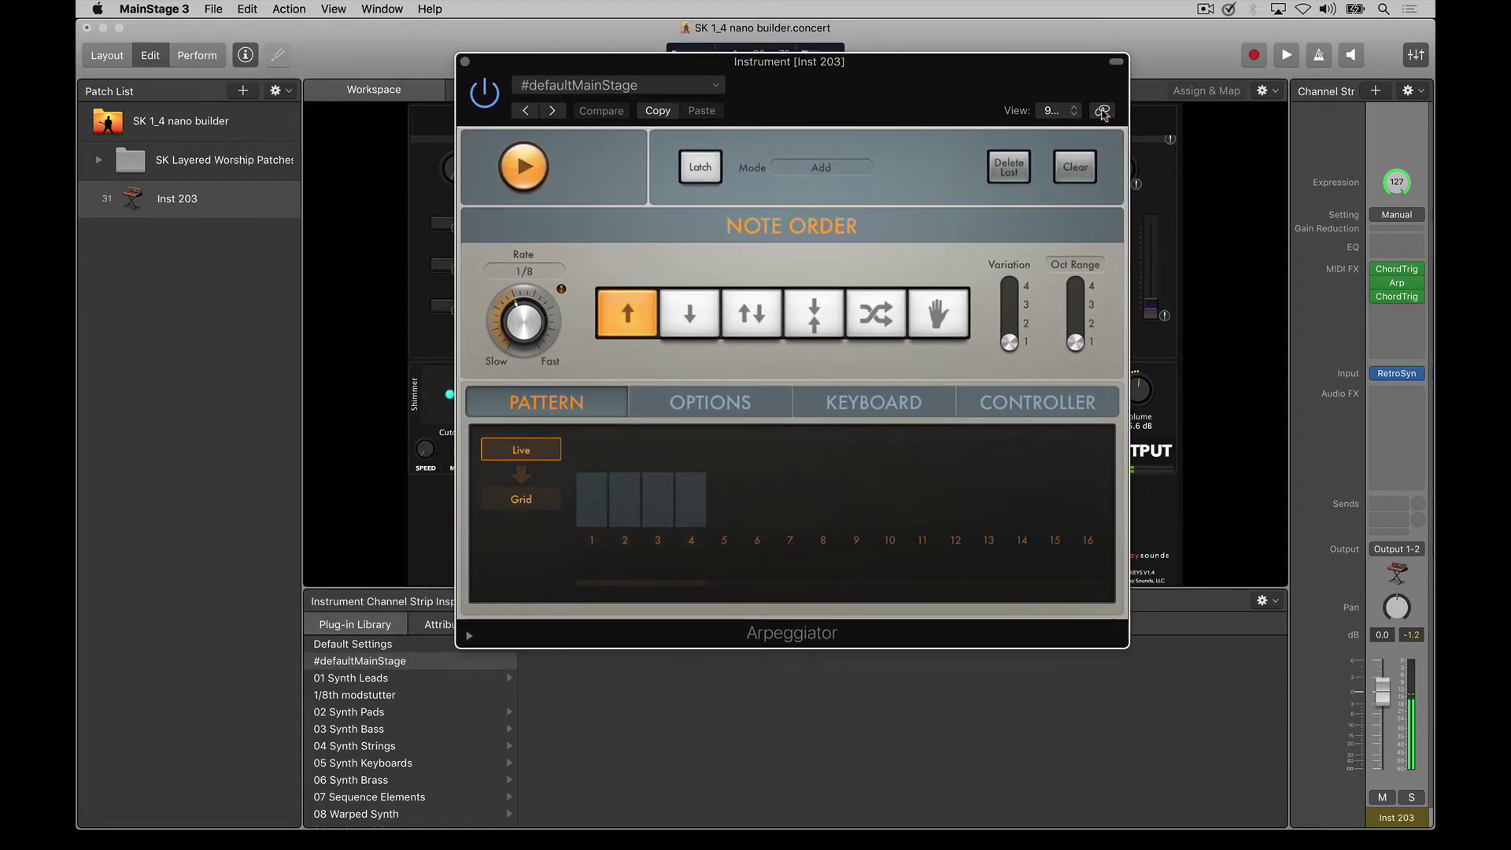
click(1381, 268)
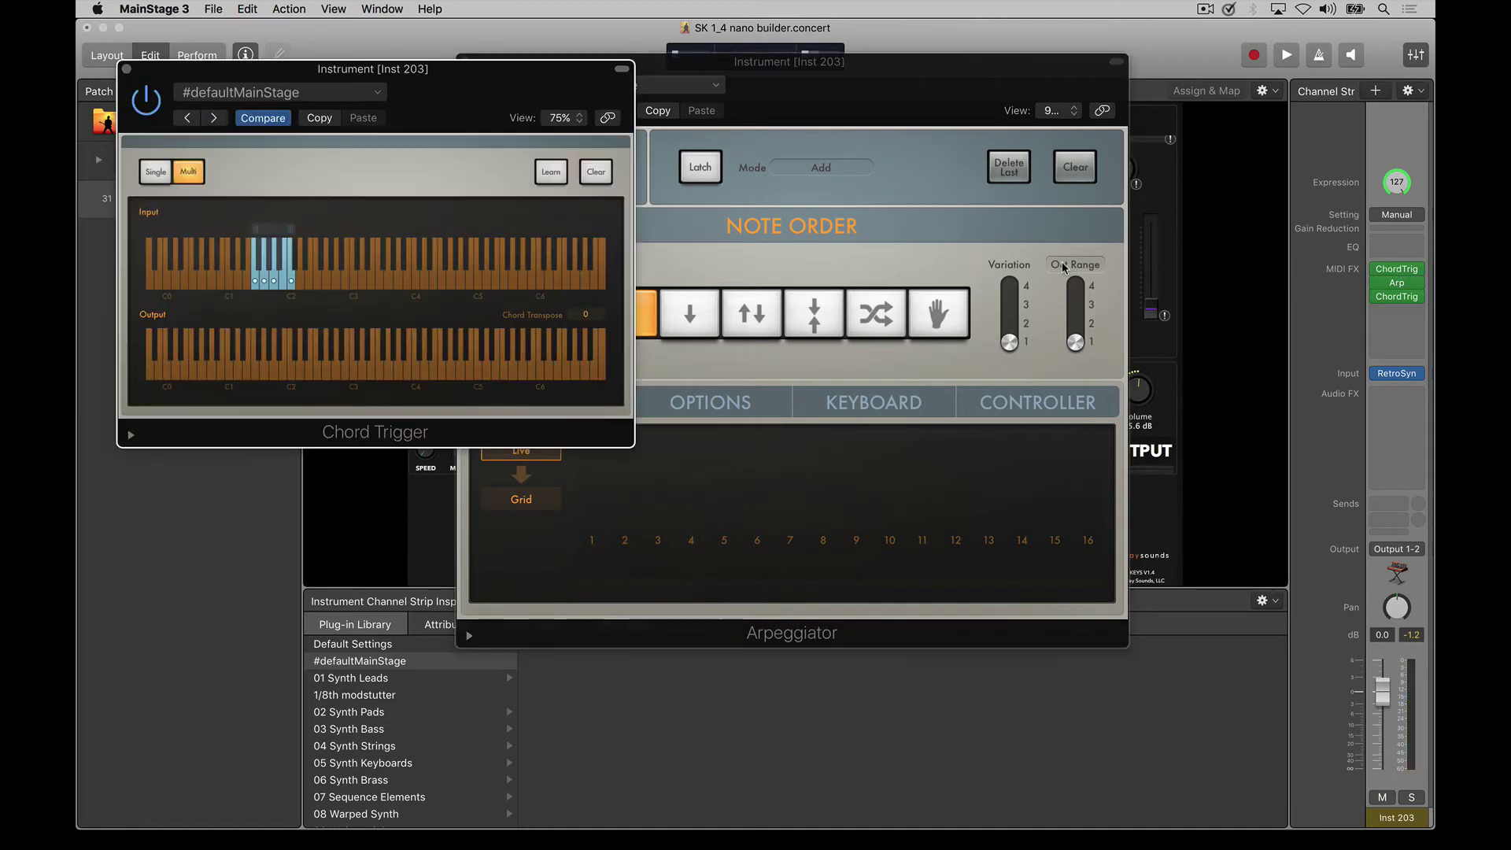
click(1395, 296)
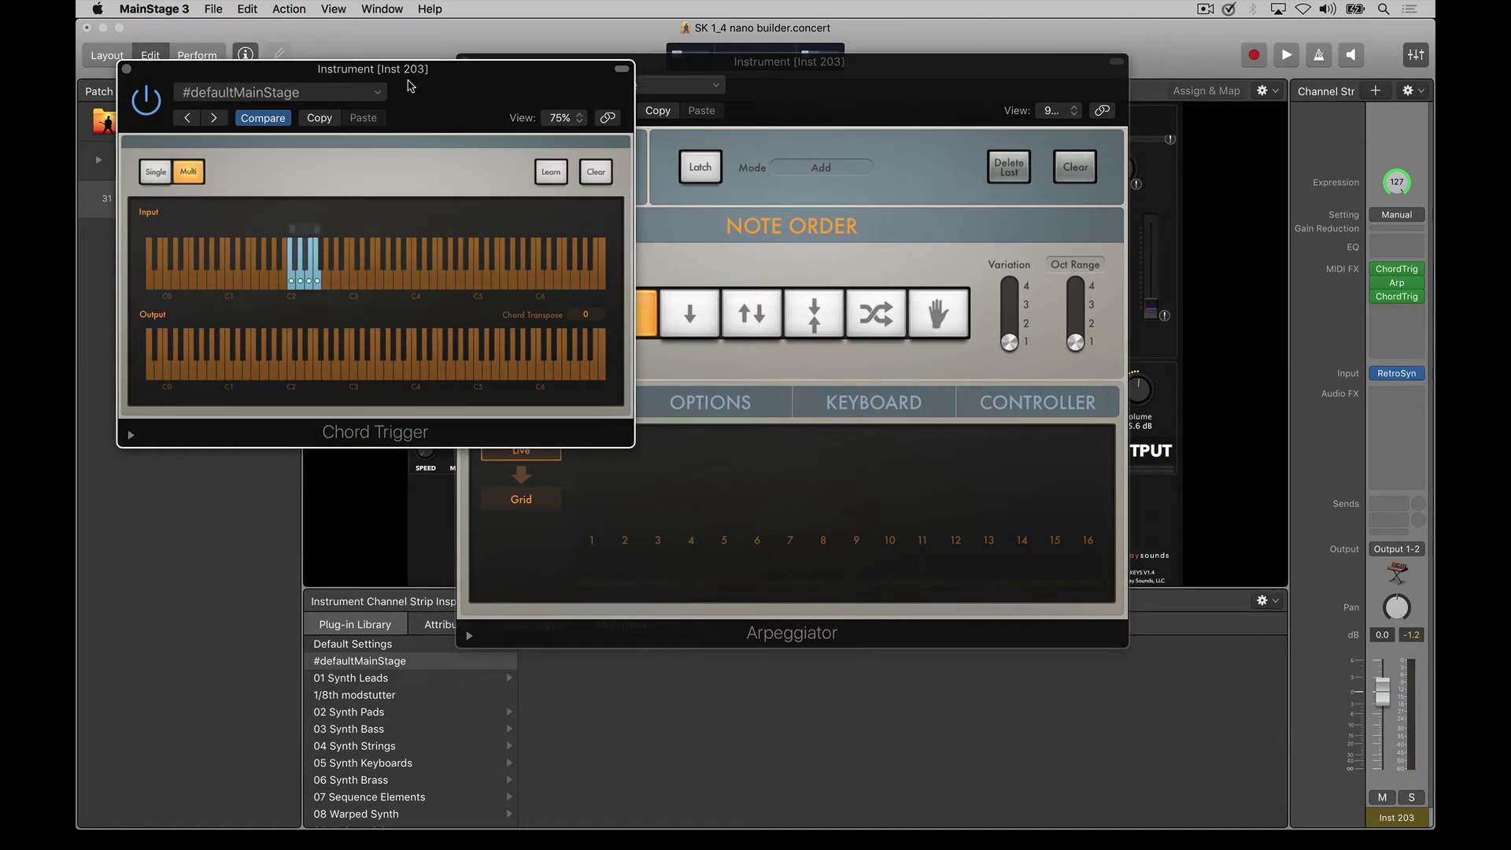
drag(410, 85, 991, 369)
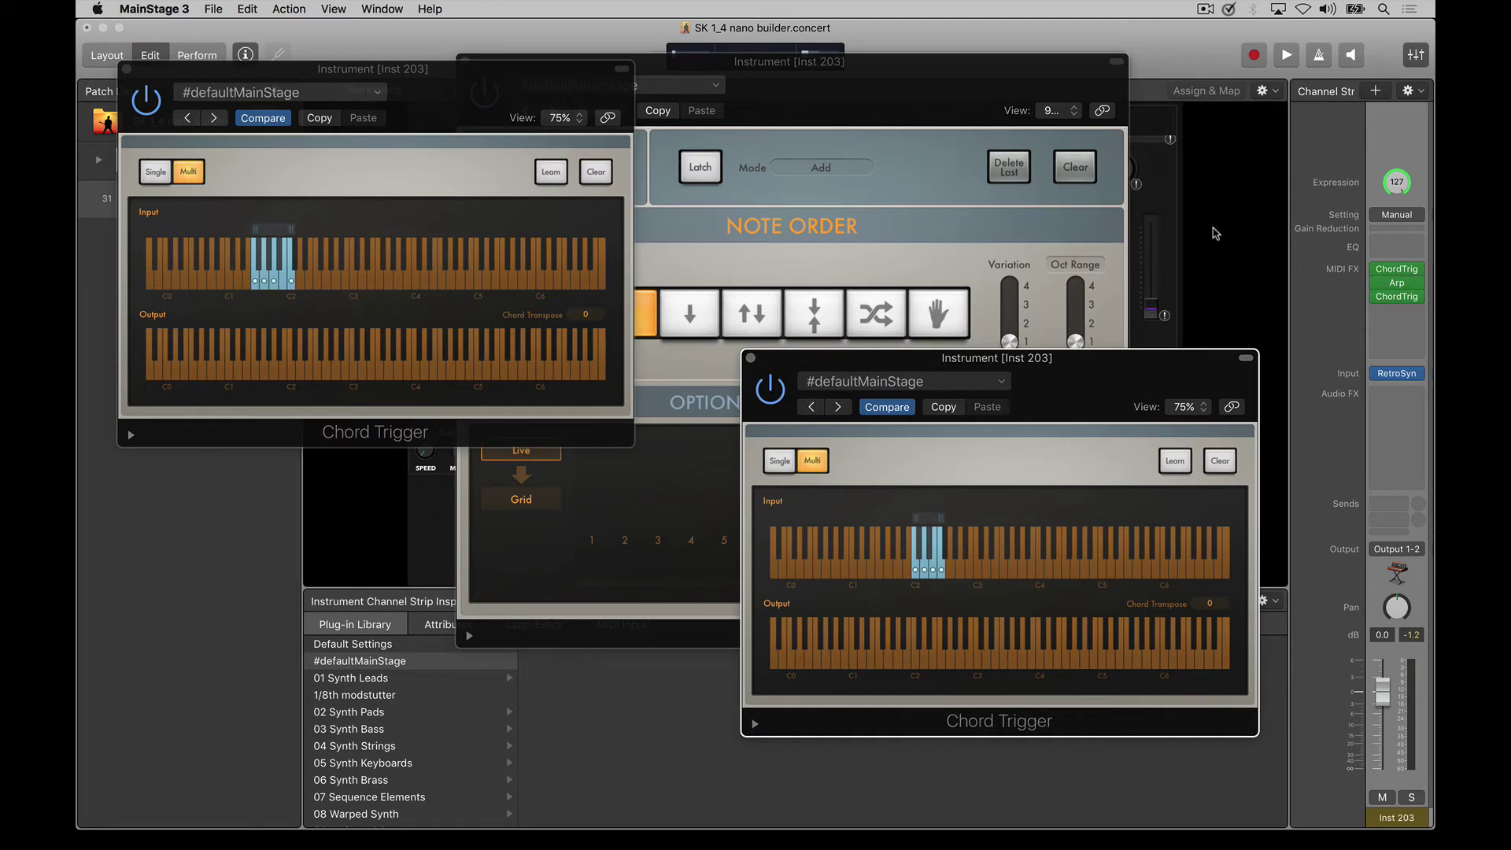
drag(488, 78, 410, 69)
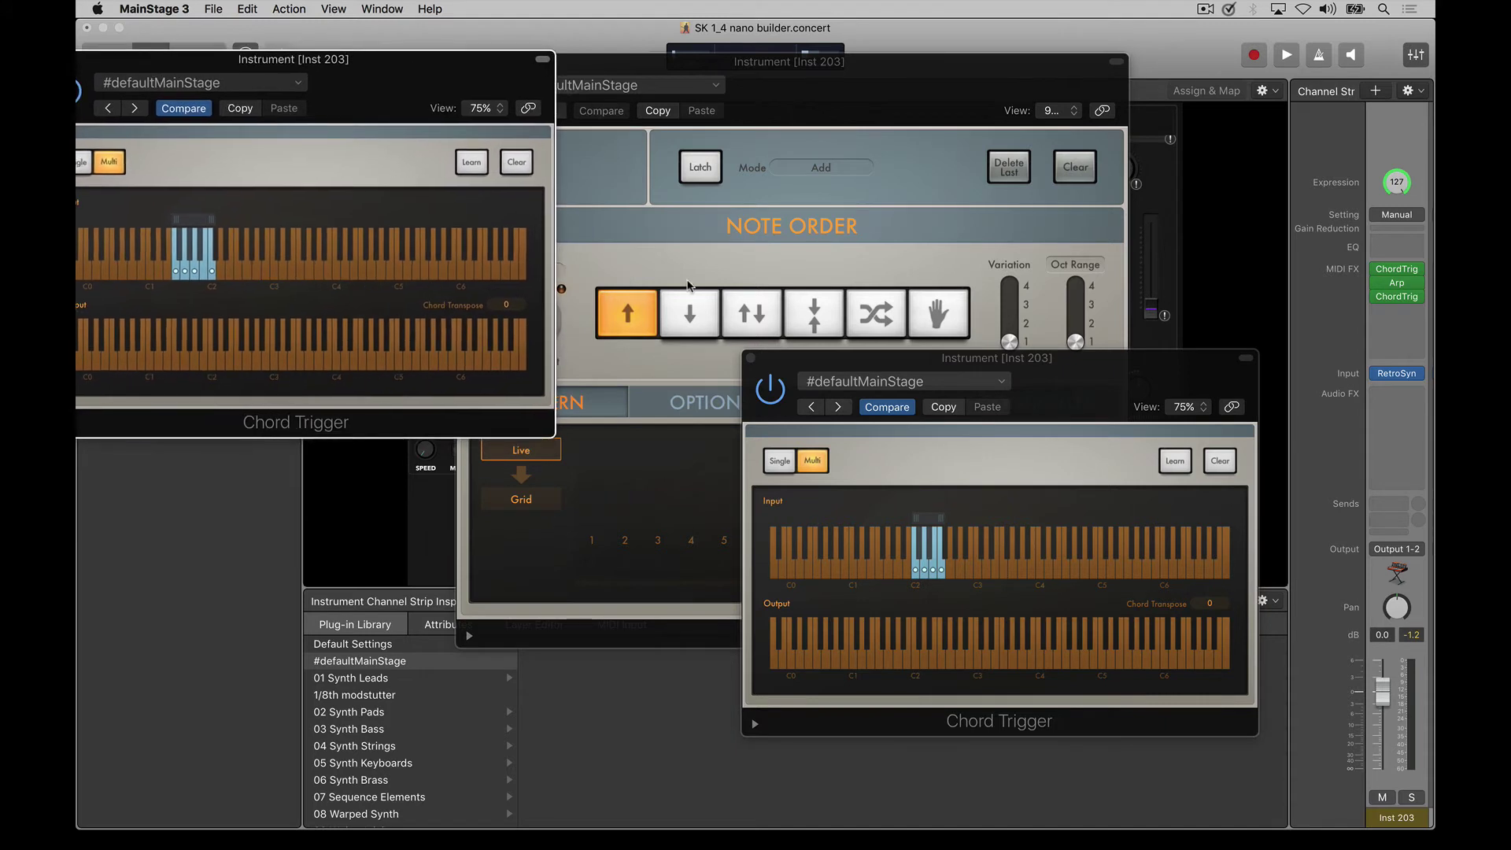
drag(1118, 399, 1132, 419)
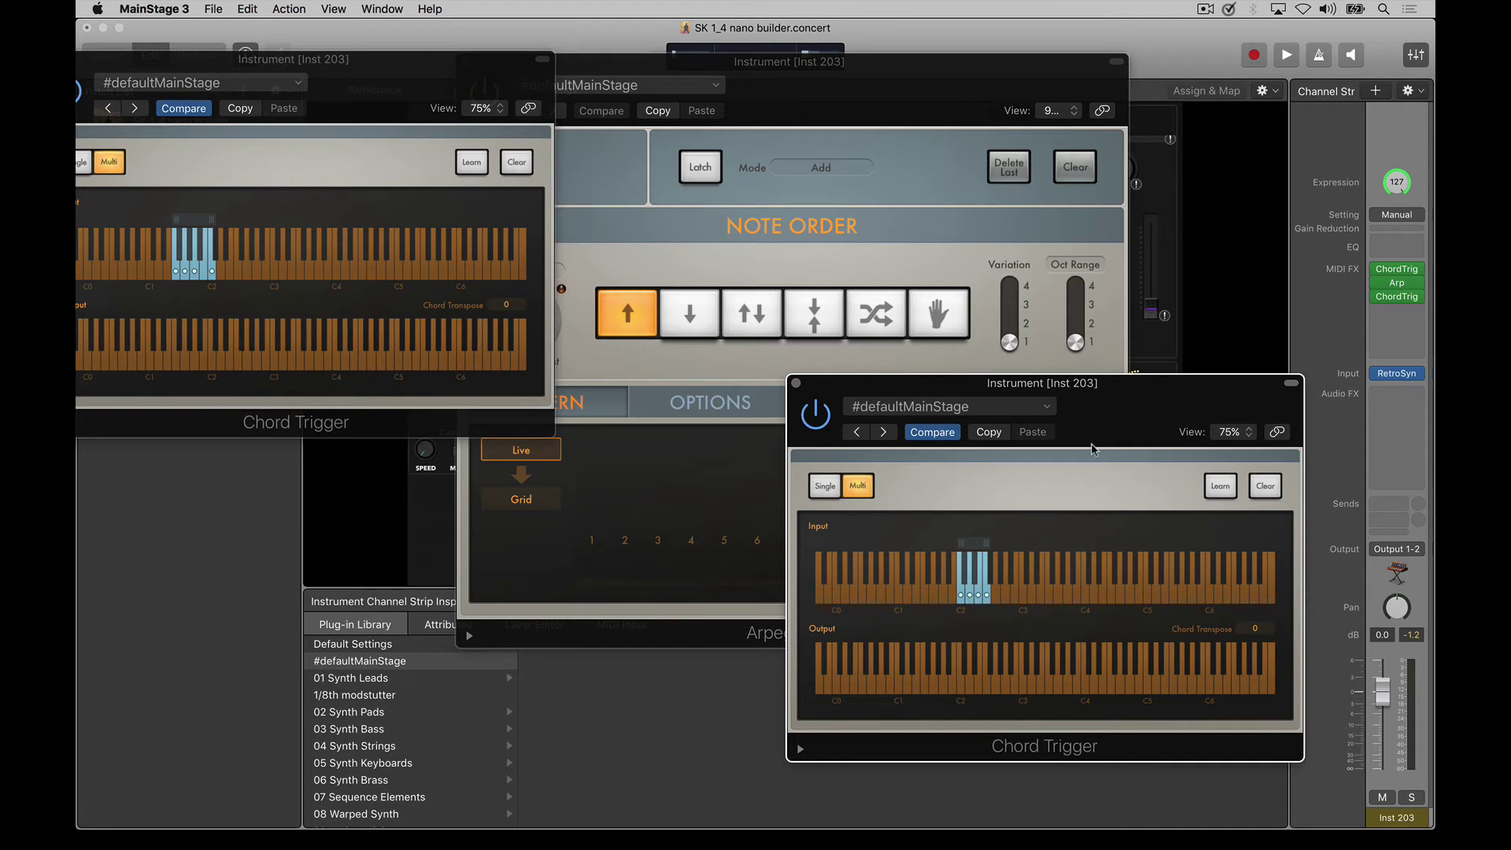
drag(1133, 410, 1141, 415)
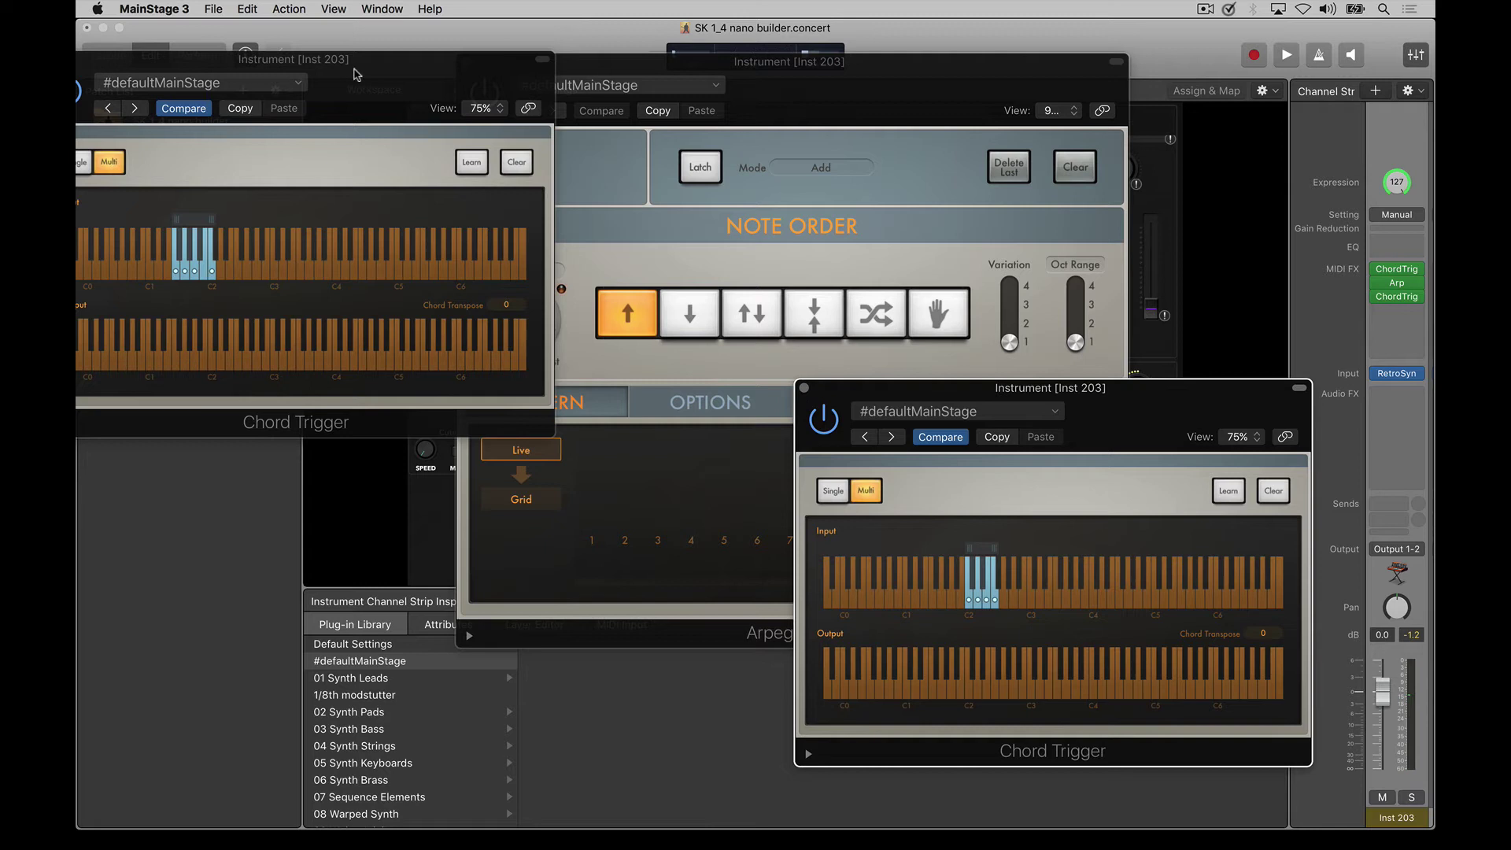
Close the left Chord Trigger window and the Arpeggiator window
drag(357, 75, 398, 88)
drag(100, 72, 265, 46)
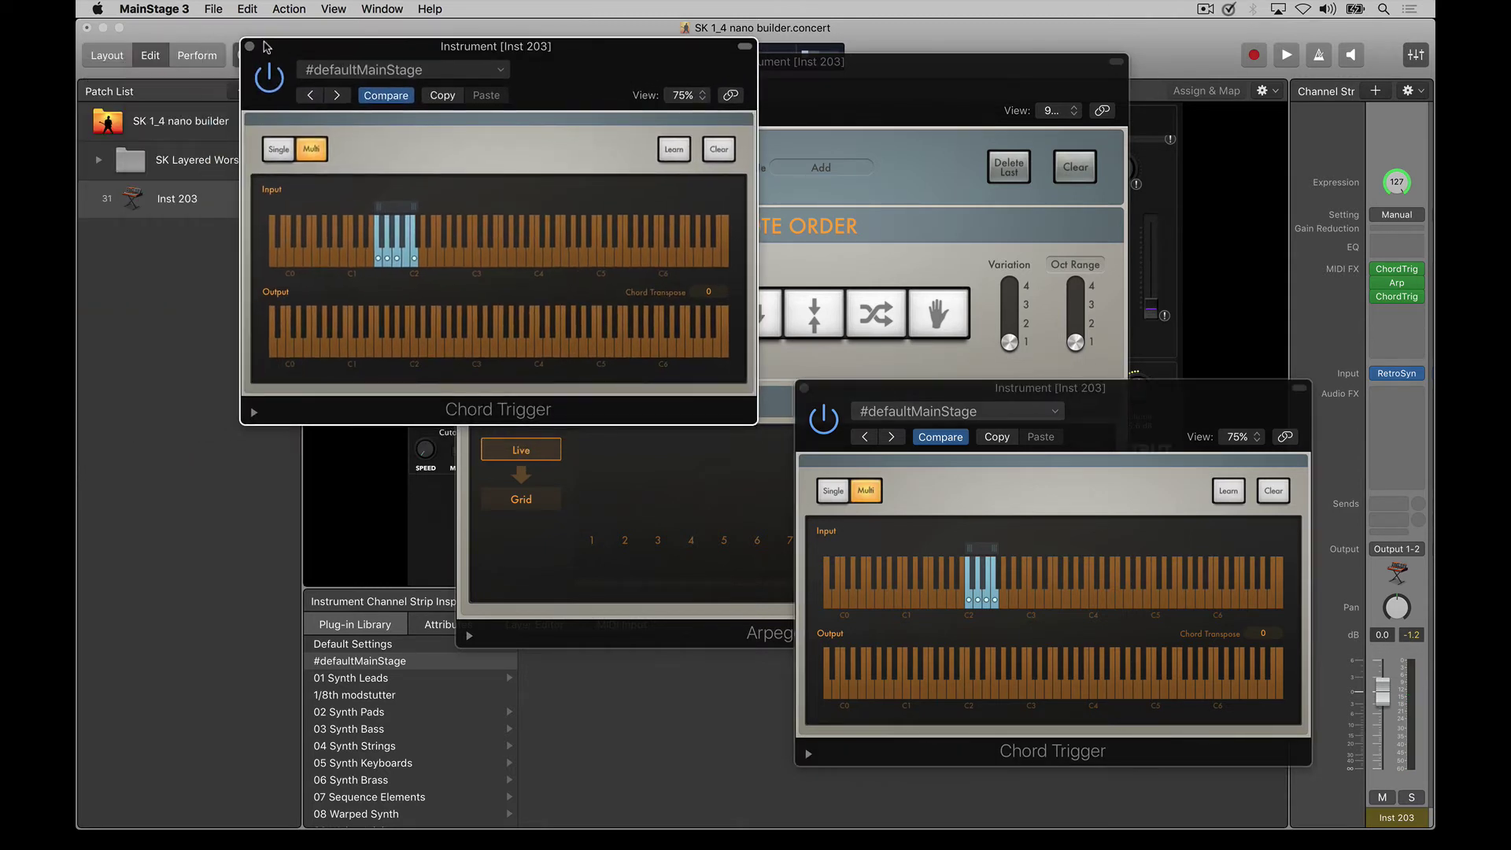
click(250, 46)
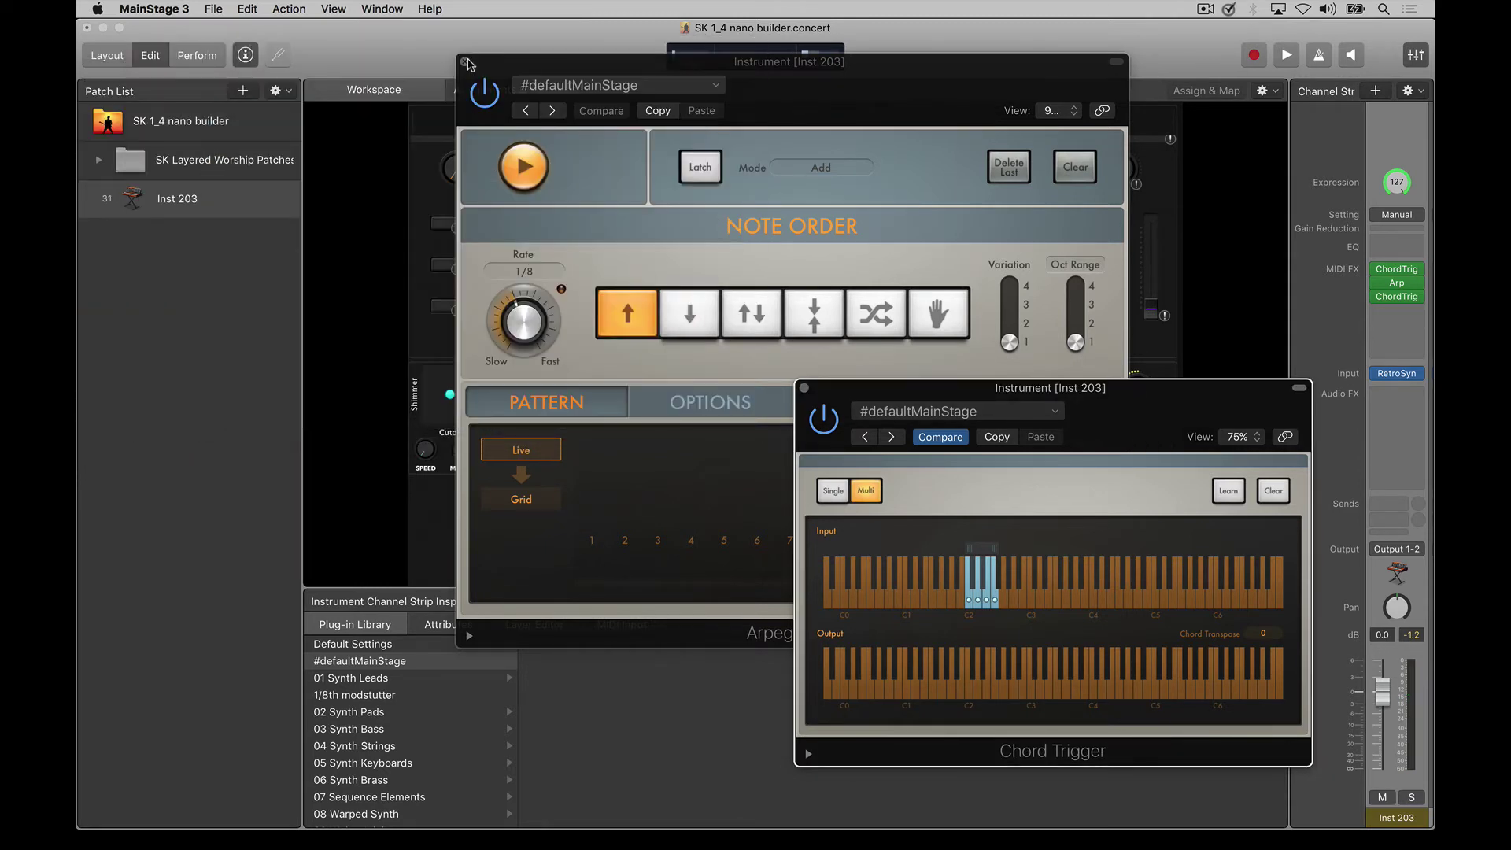
click(466, 62)
Bypass the Arpeggiator, centre the Chord Trigger, and toggle Learn to keep trigger keys C2–C3
click(1378, 282)
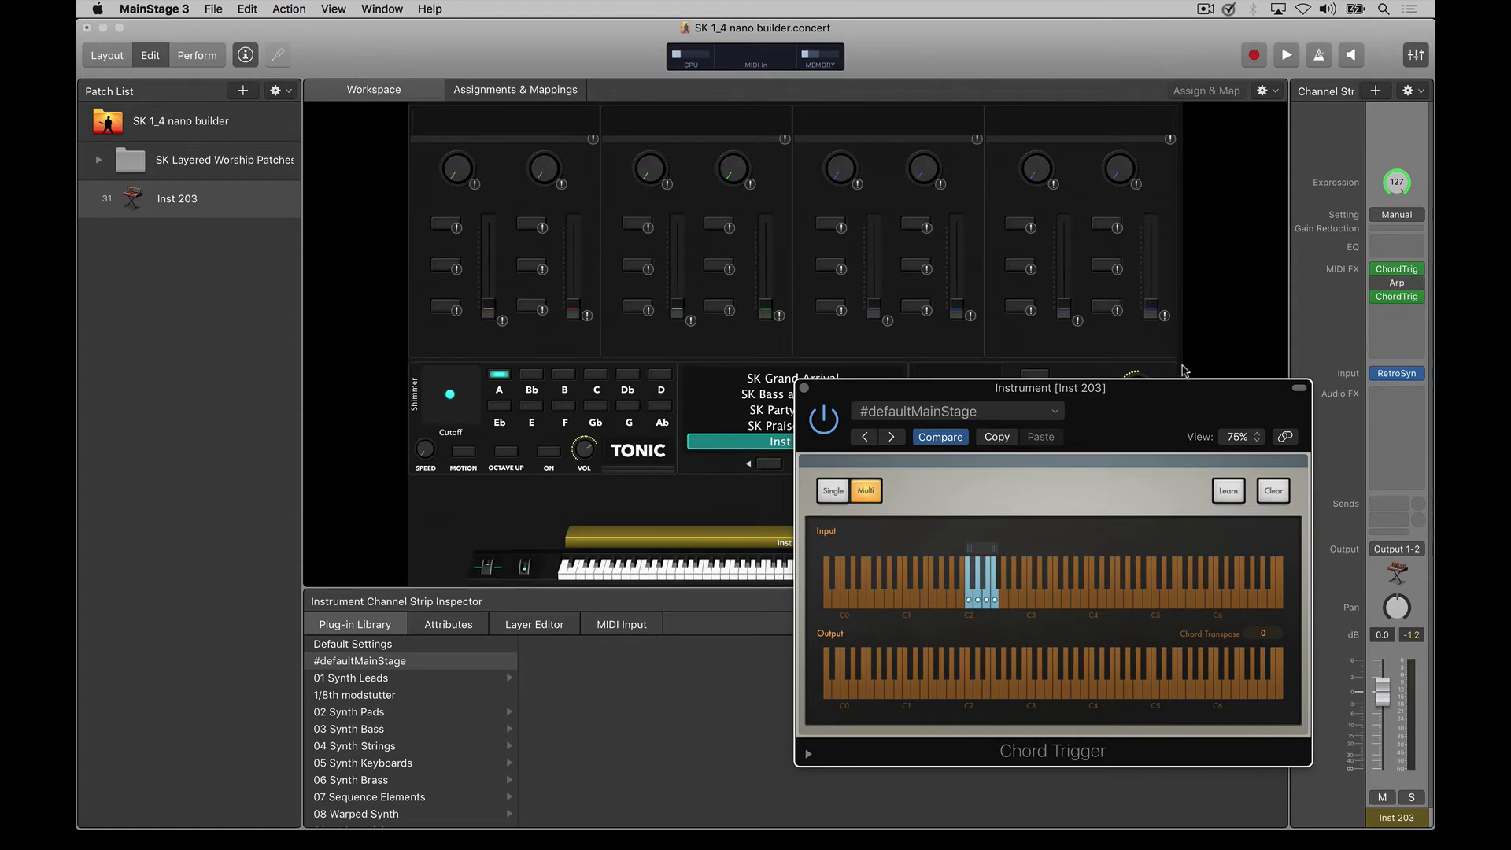
drag(1145, 418, 874, 193)
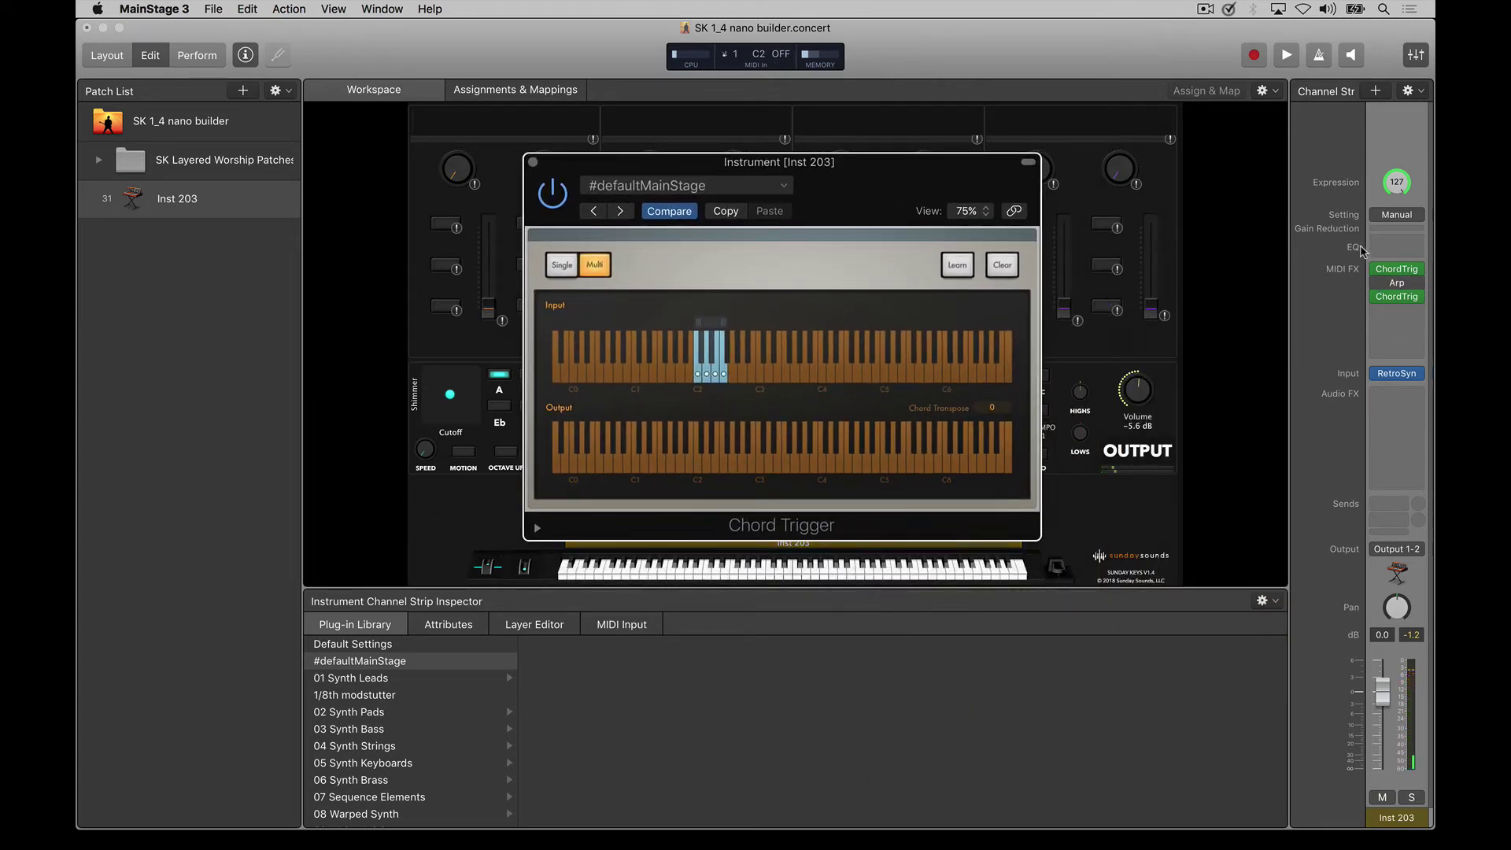
click(953, 268)
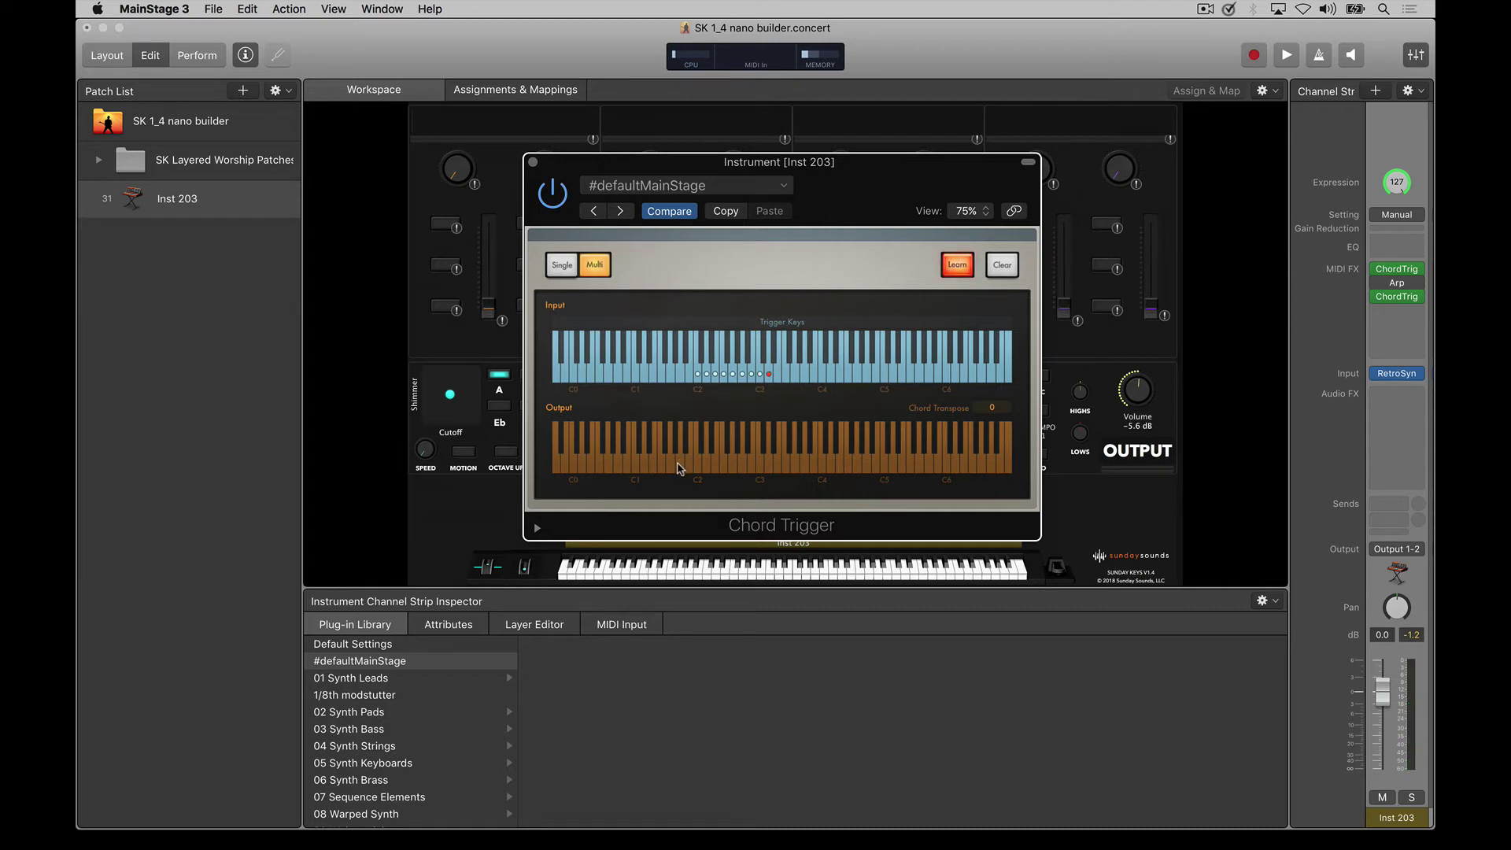
click(966, 265)
mouse_move(1377, 285)
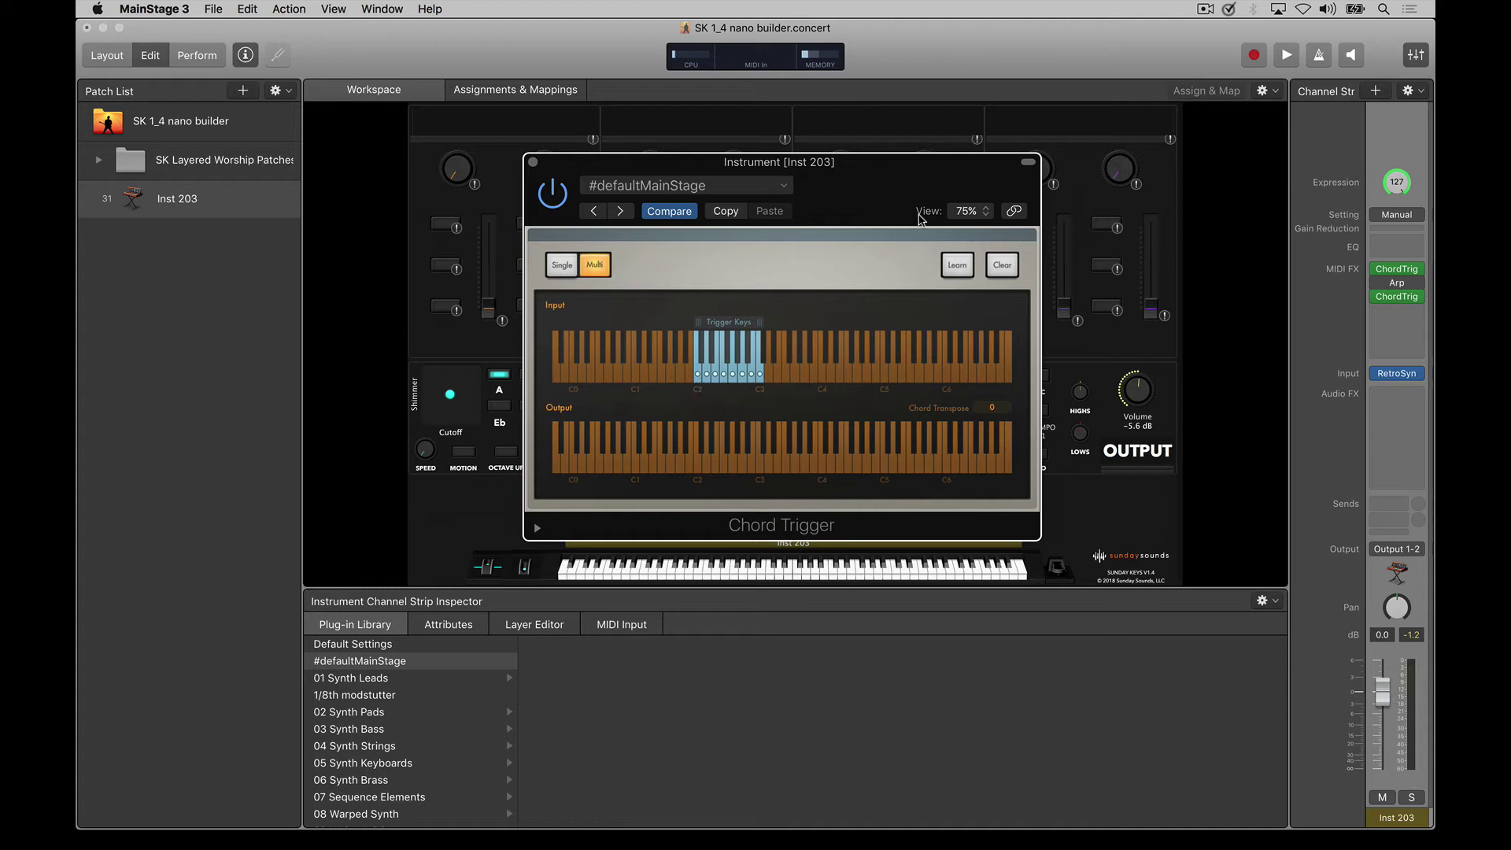
Learn one trigger key with an output note, keeping the trigger range at C2–C3
click(955, 265)
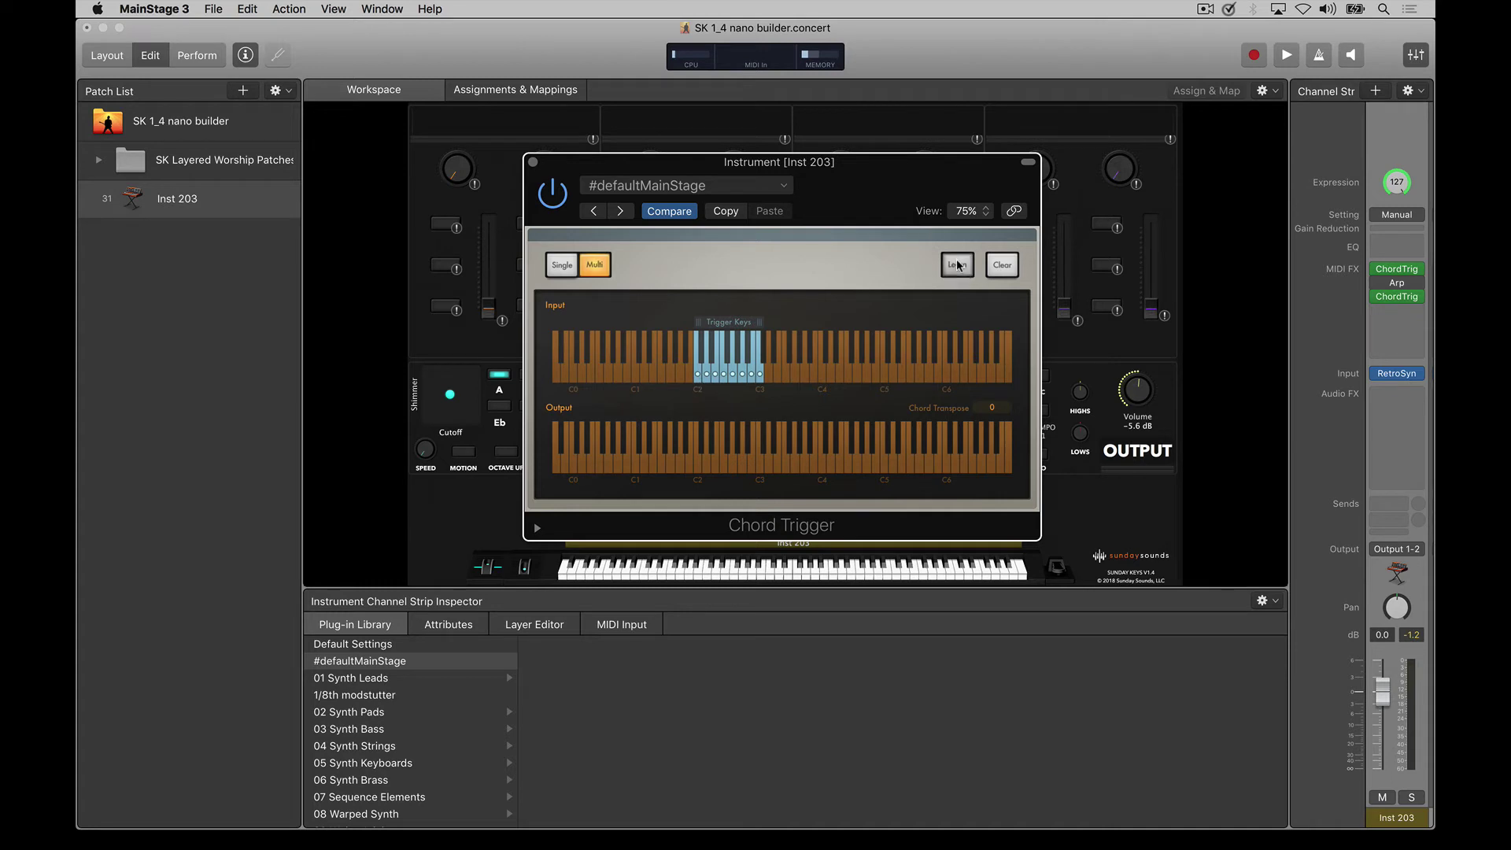
click(767, 376)
click(680, 466)
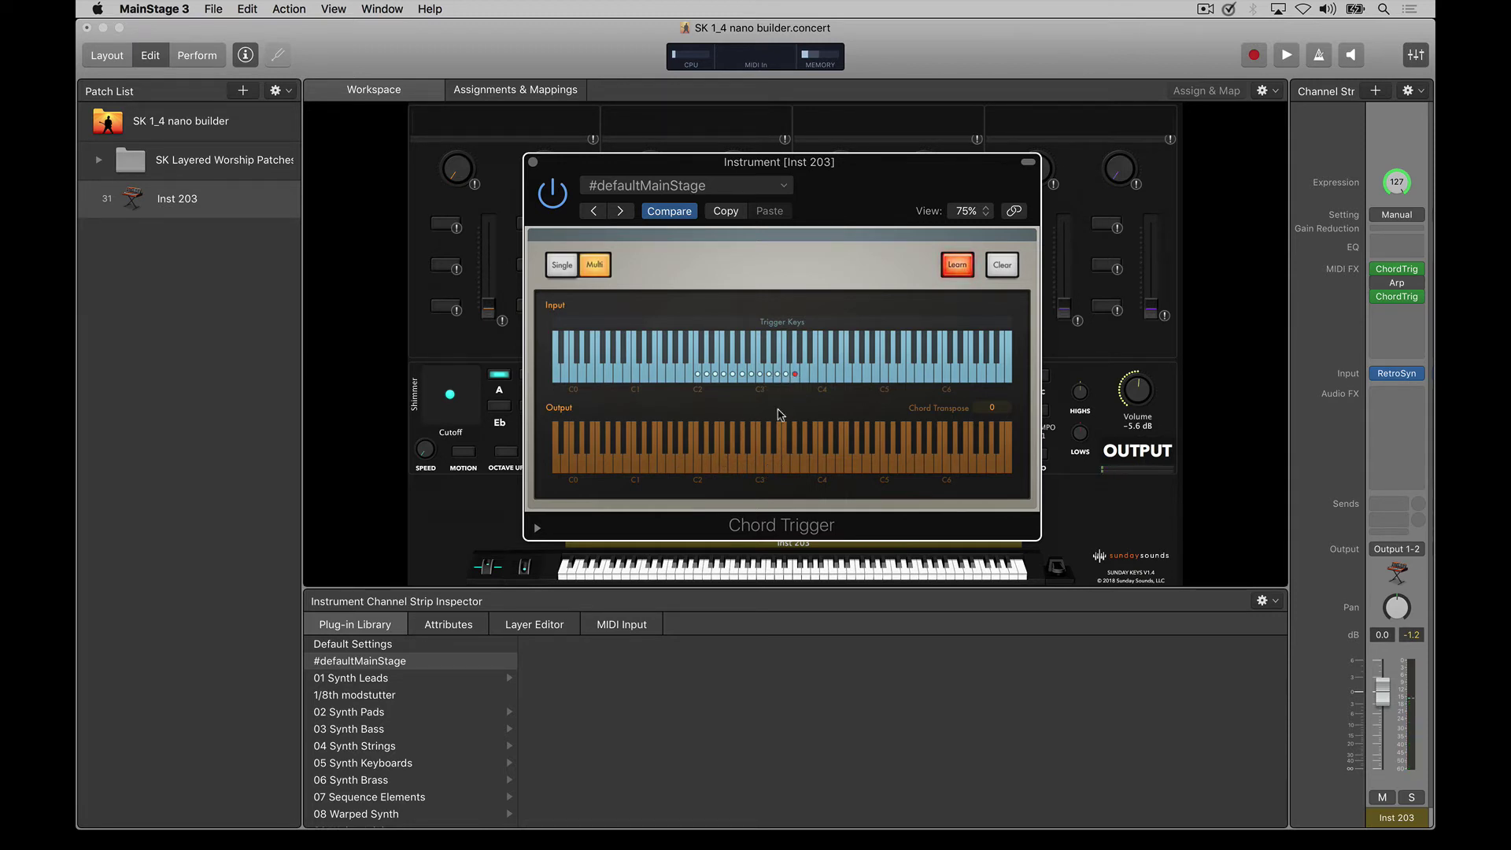
click(954, 266)
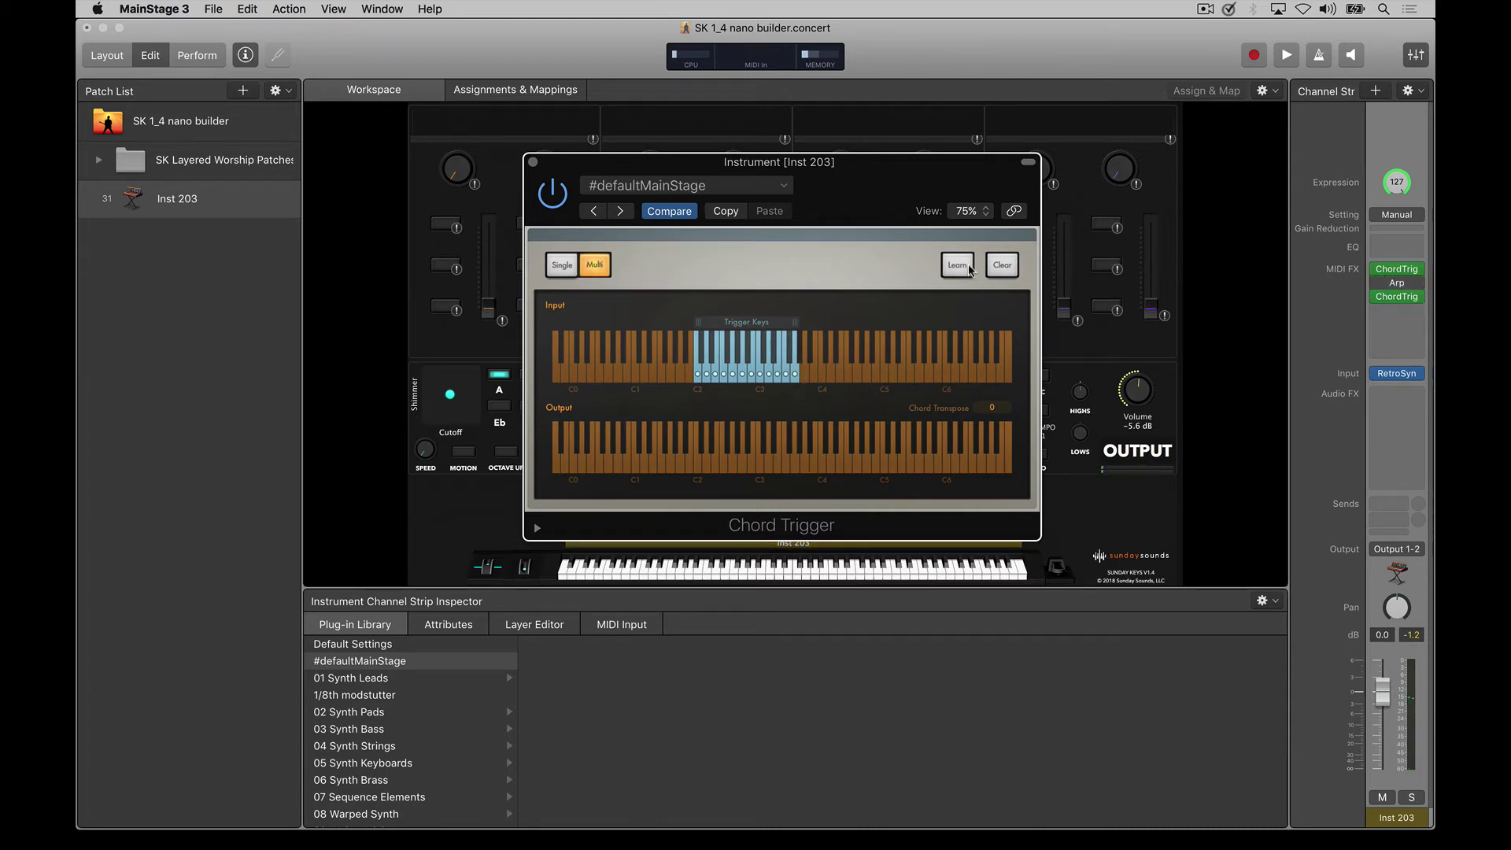
Learn further trigger keys higher up, extending the trigger range to C2–C4
click(800, 375)
click(801, 375)
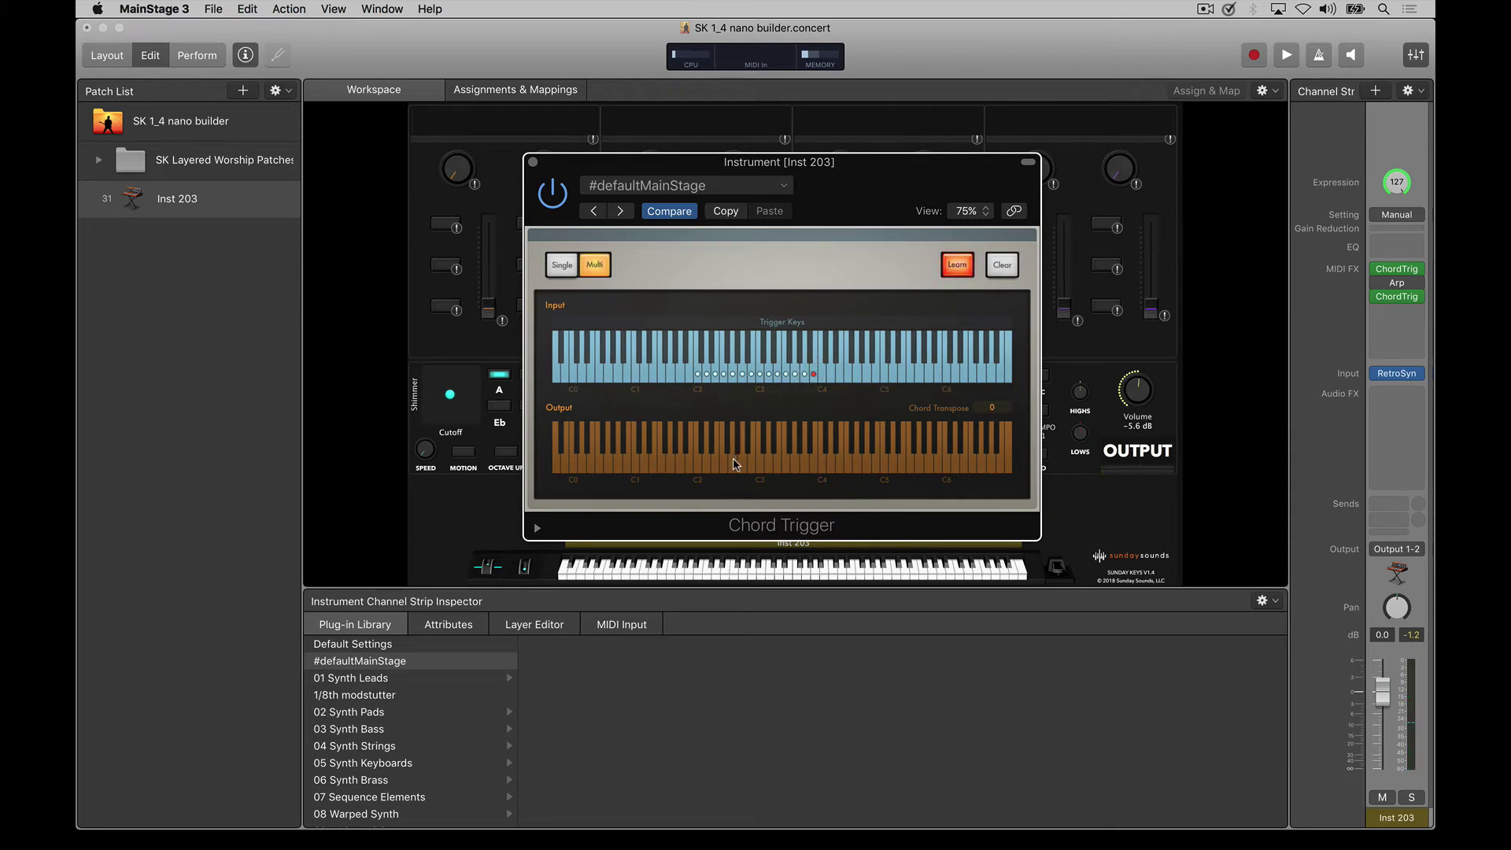
click(815, 376)
click(822, 376)
click(831, 375)
click(956, 267)
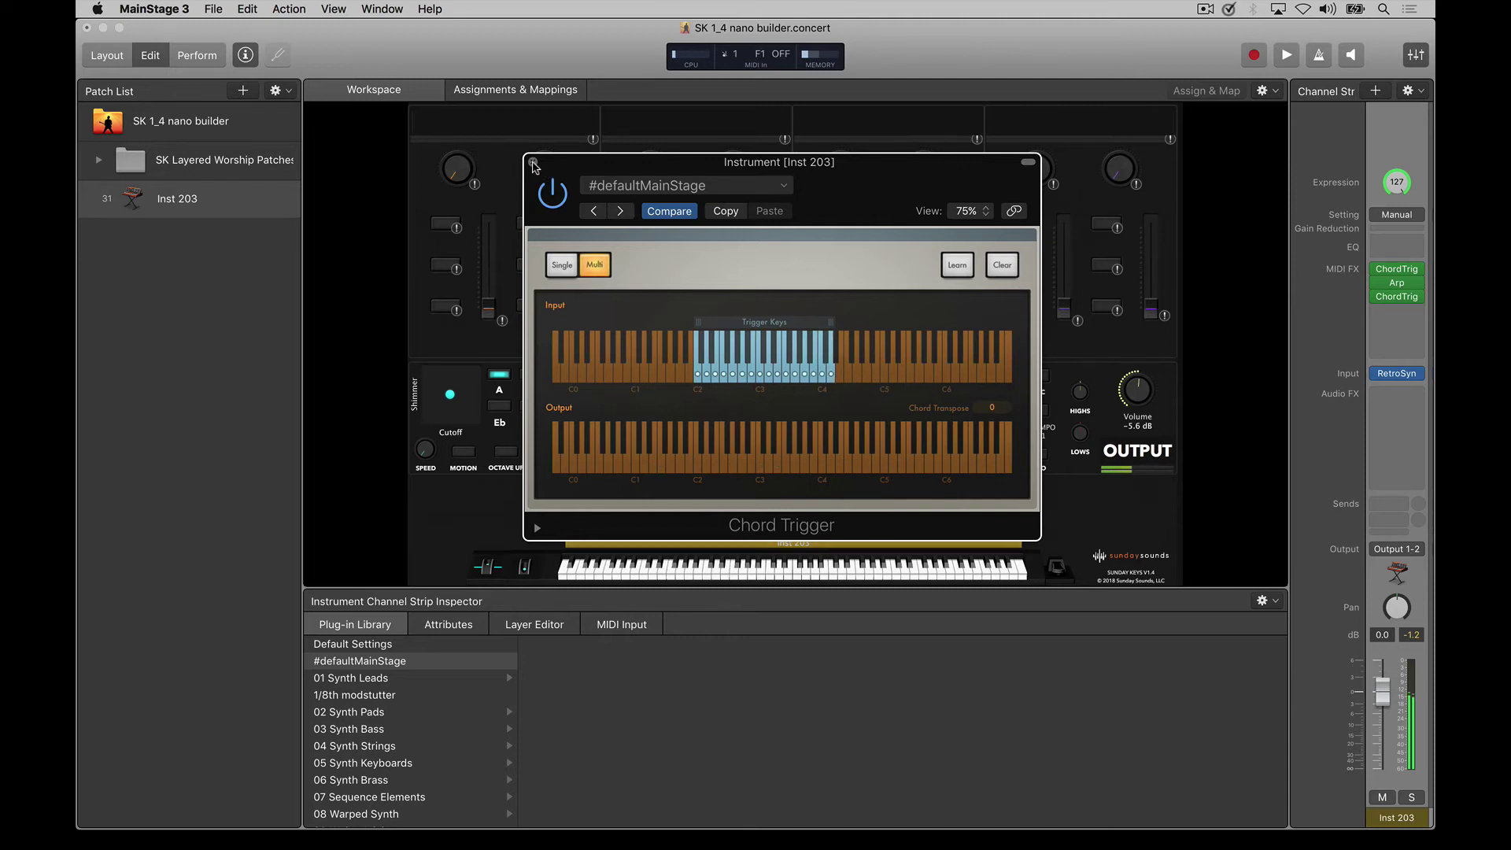
Close the Chord Trigger and open the Arpeggiator, trying a 1/16 rate before returning to 1/8
click(533, 163)
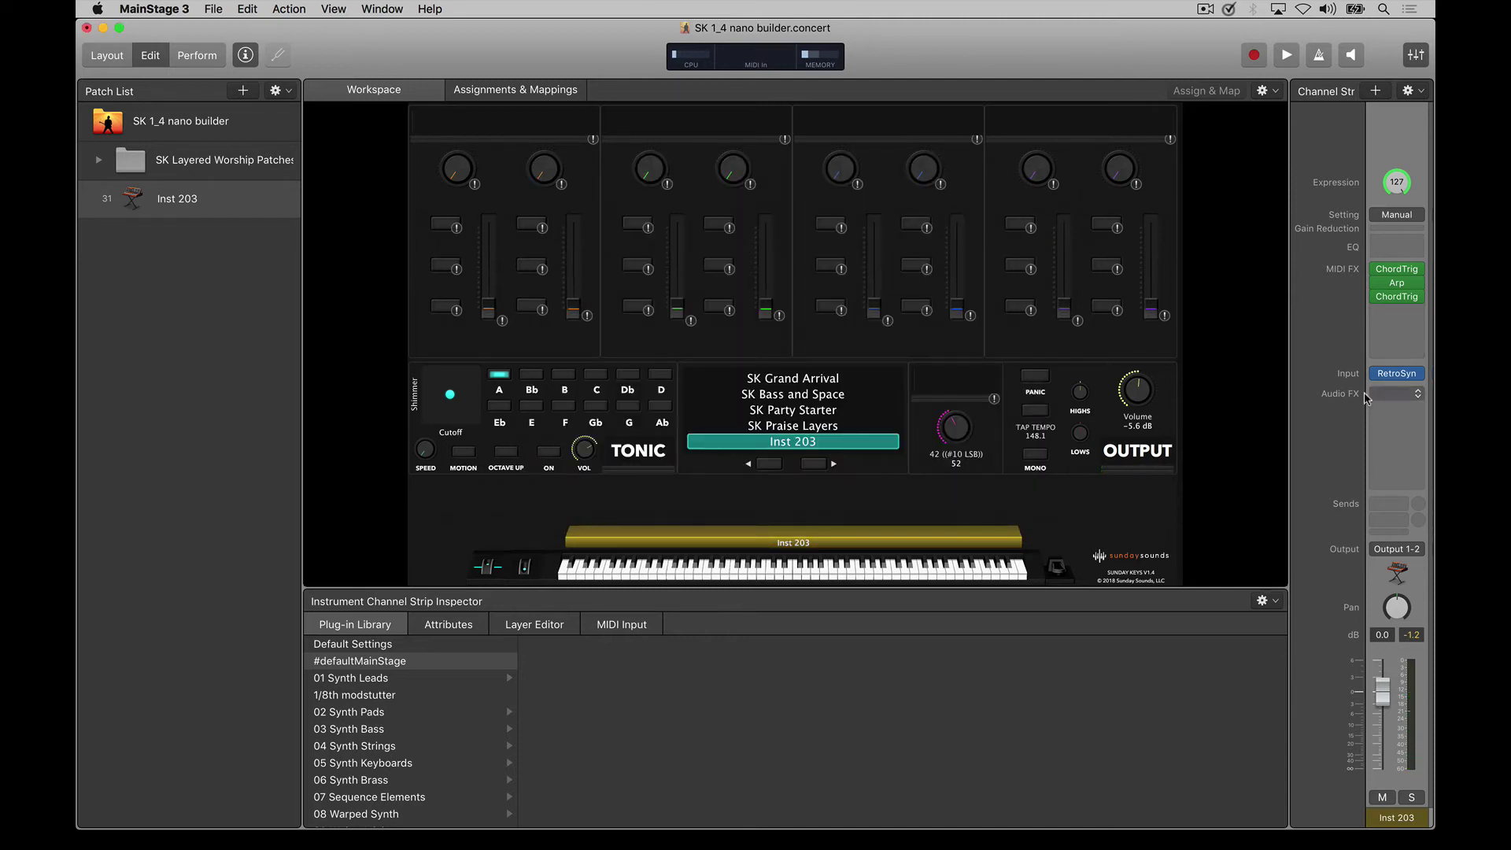
mouse_move(1379, 448)
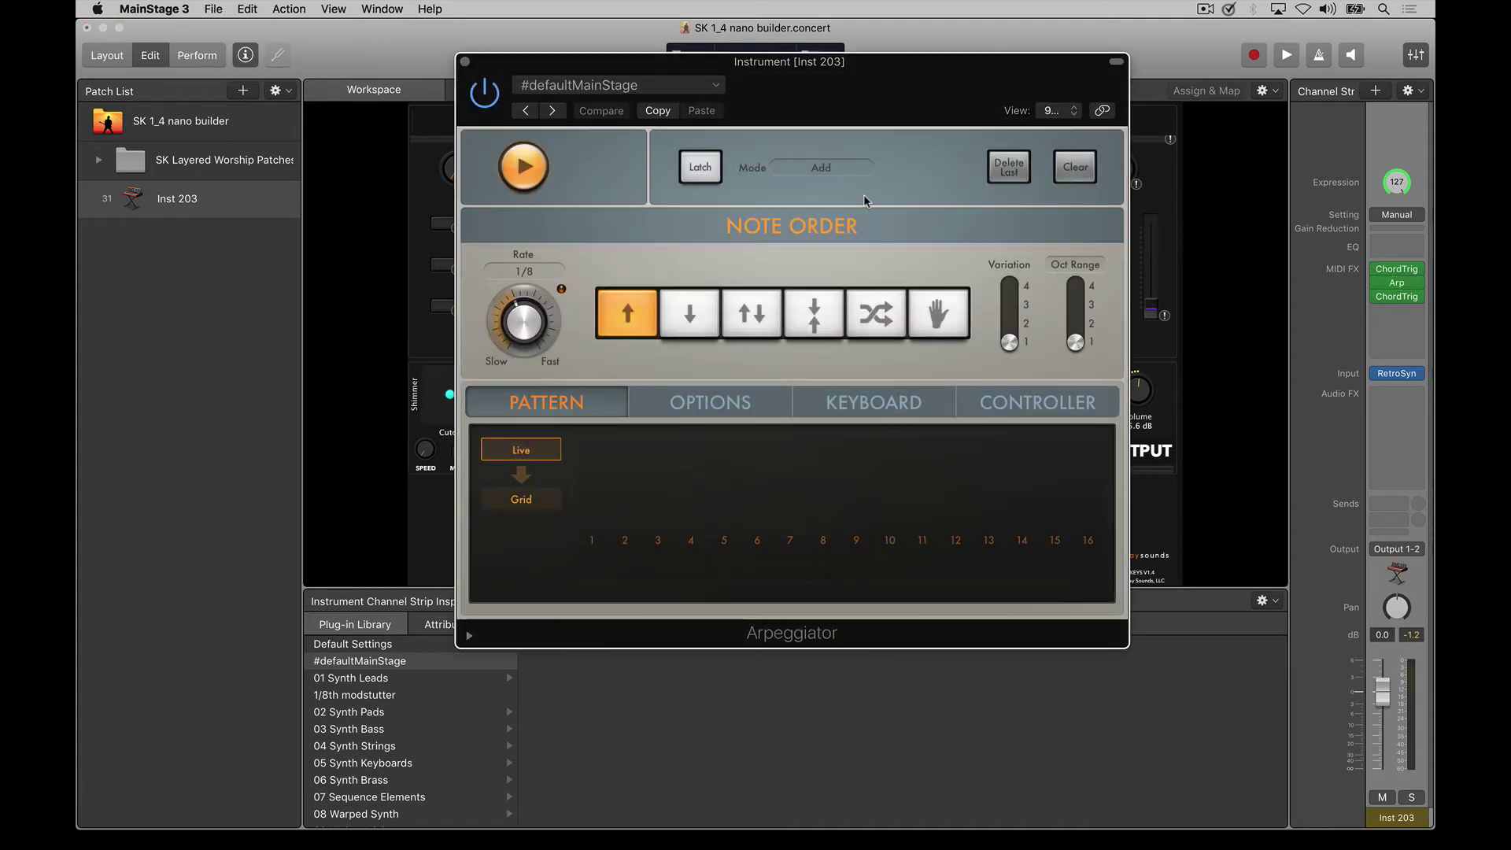
drag(923, 97, 888, 61)
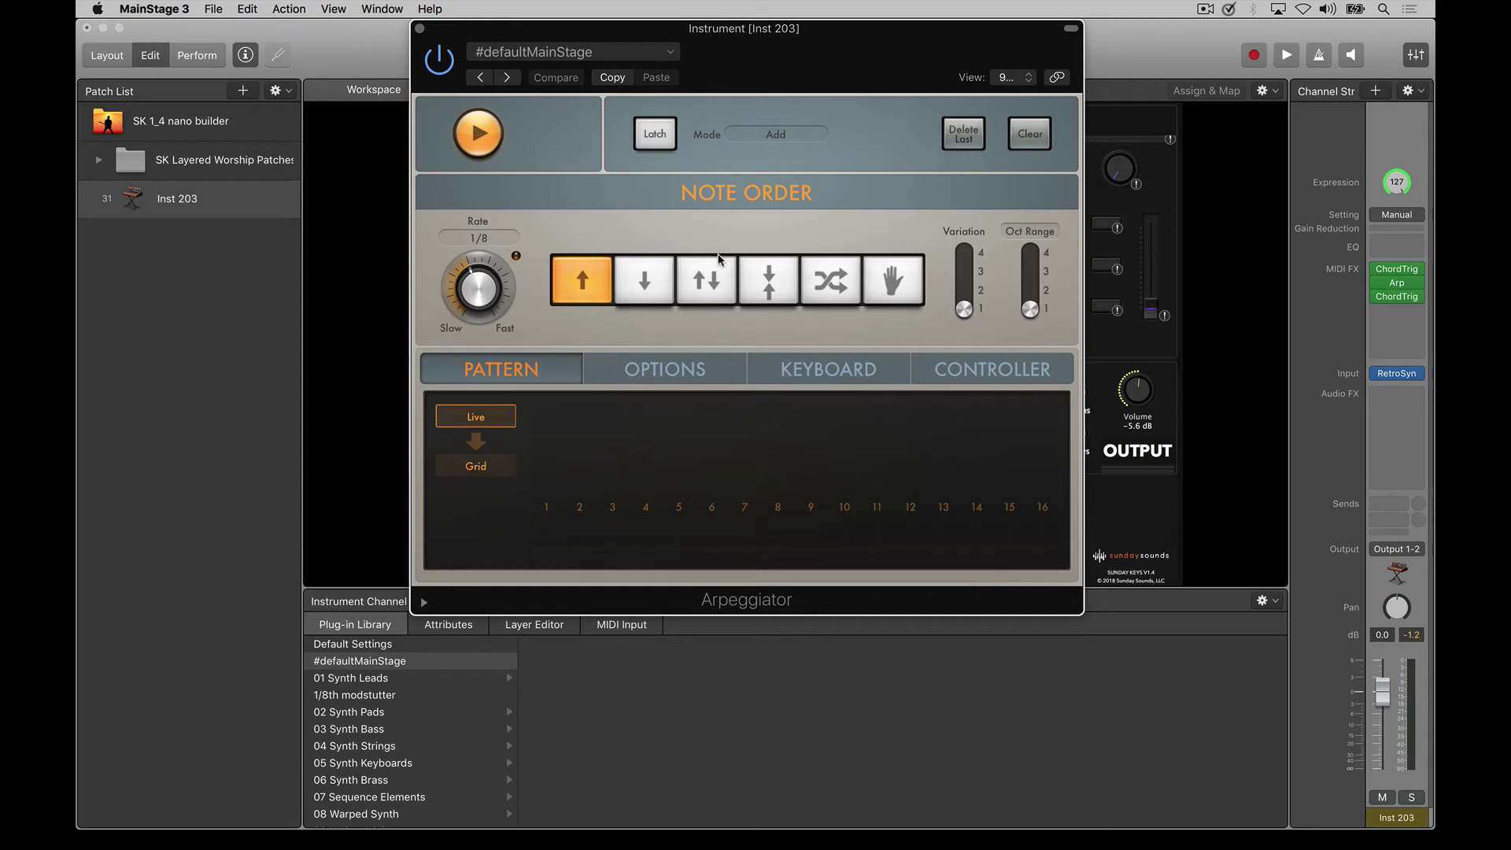
drag(477, 286, 477, 260)
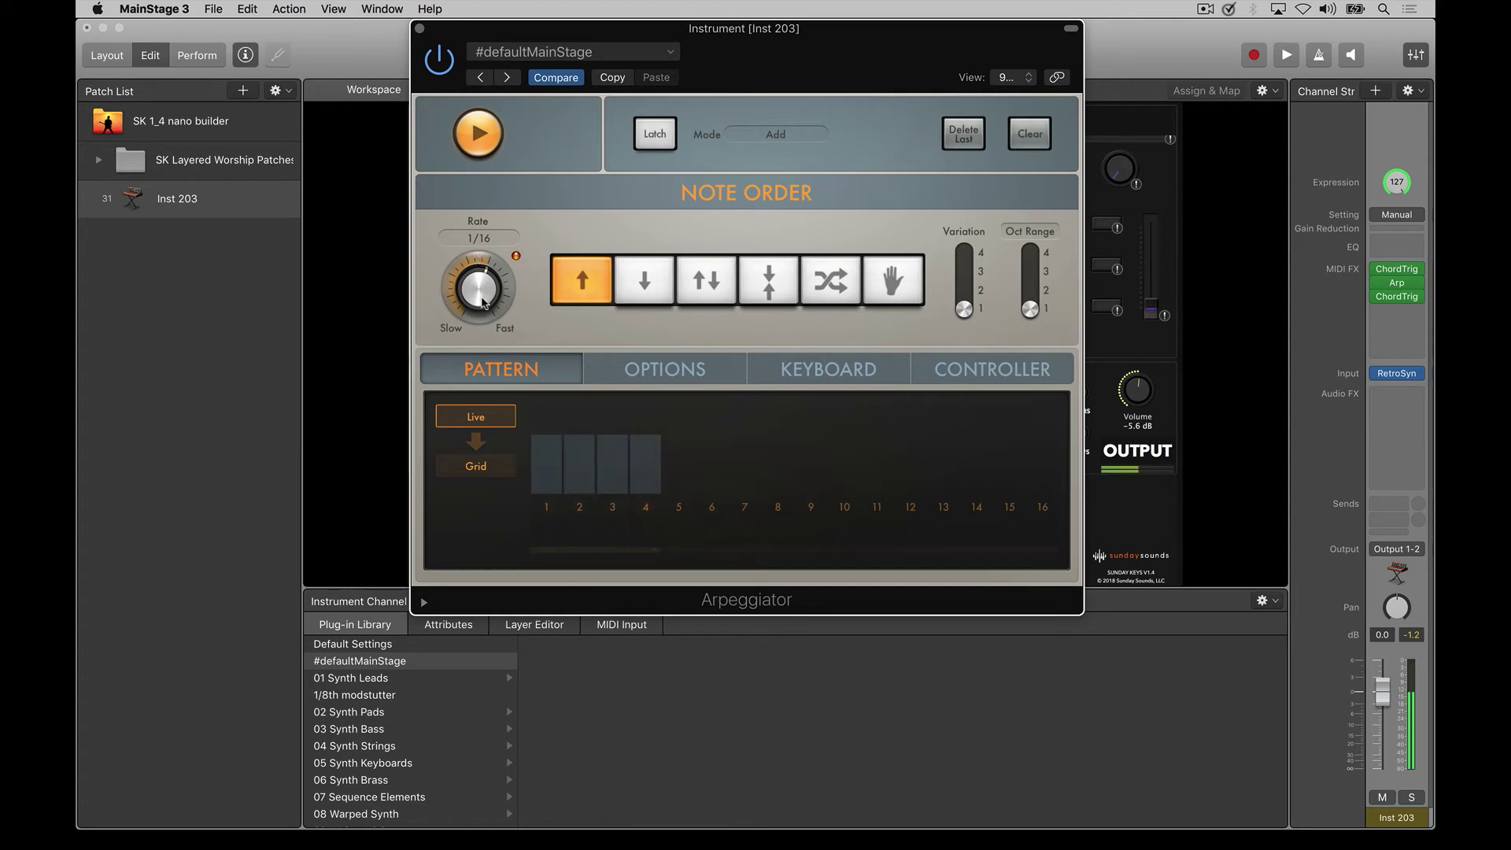
drag(484, 304, 483, 325)
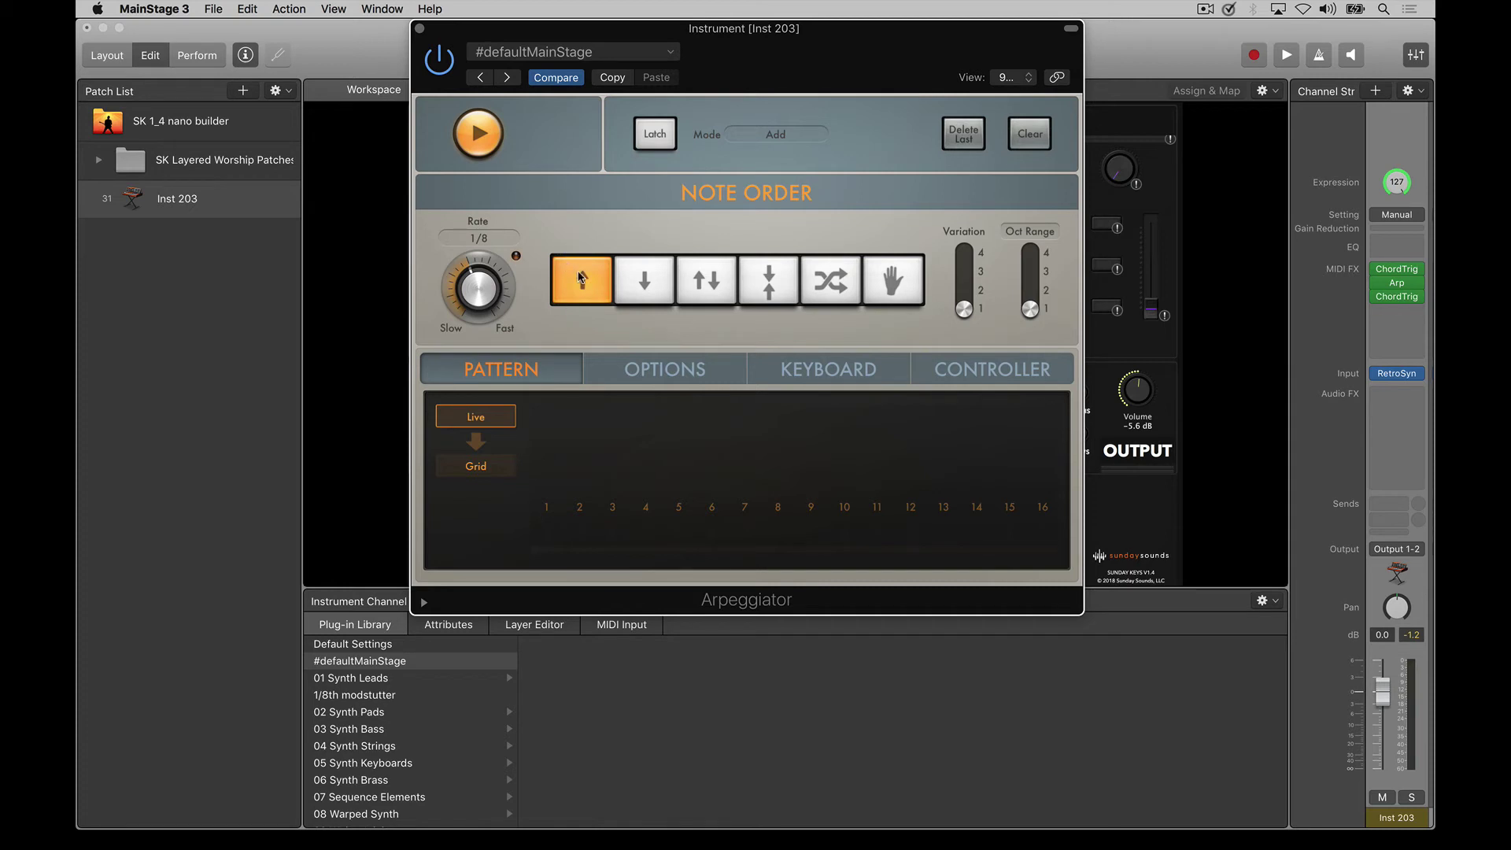
Keep the Arpeggiator mode on Add and Keyboard input snap on none, ending on the Pattern page
click(784, 138)
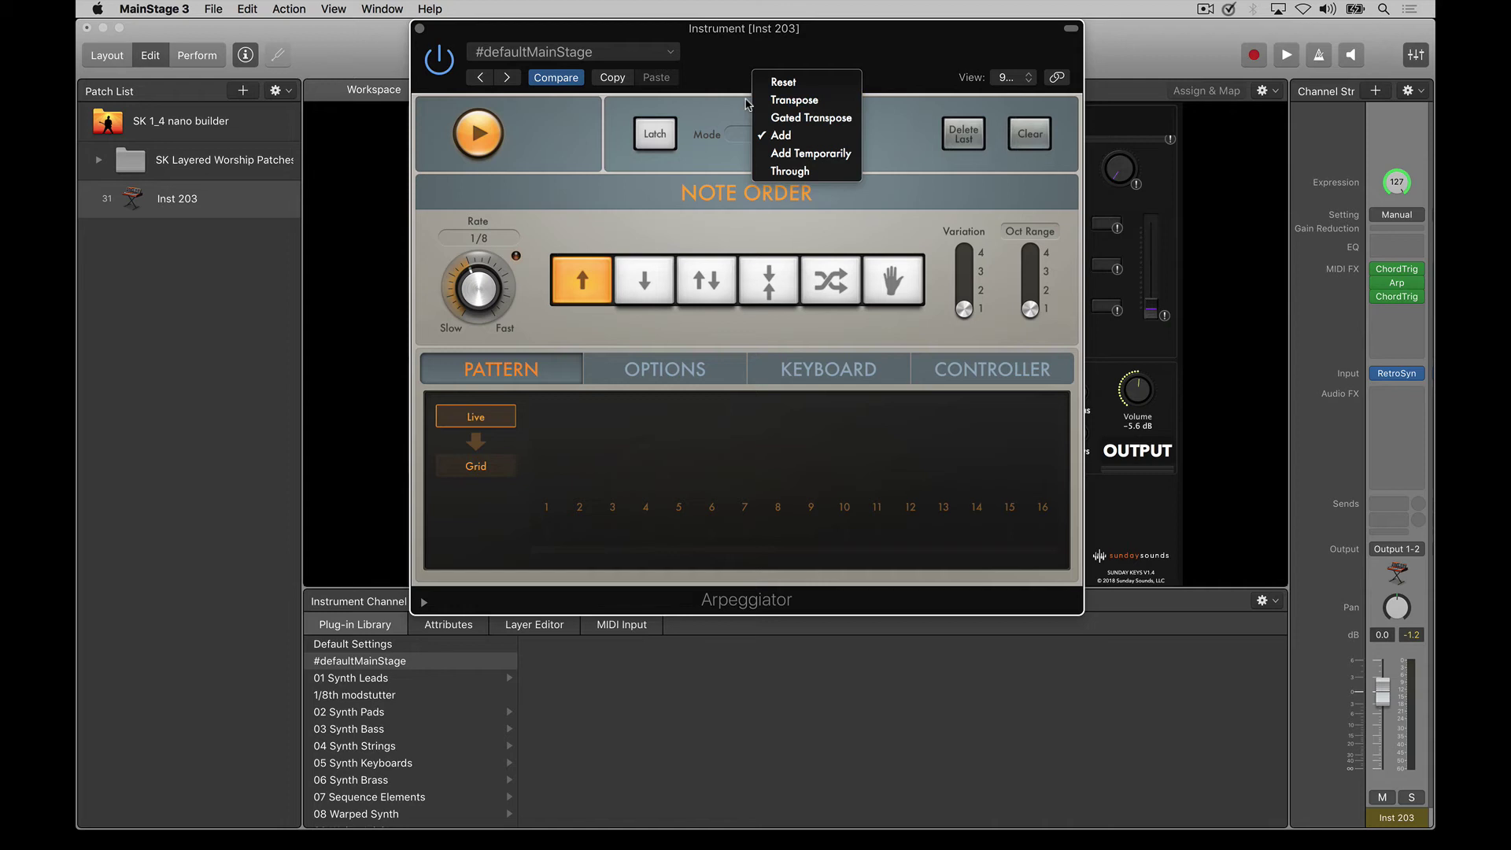
click(781, 134)
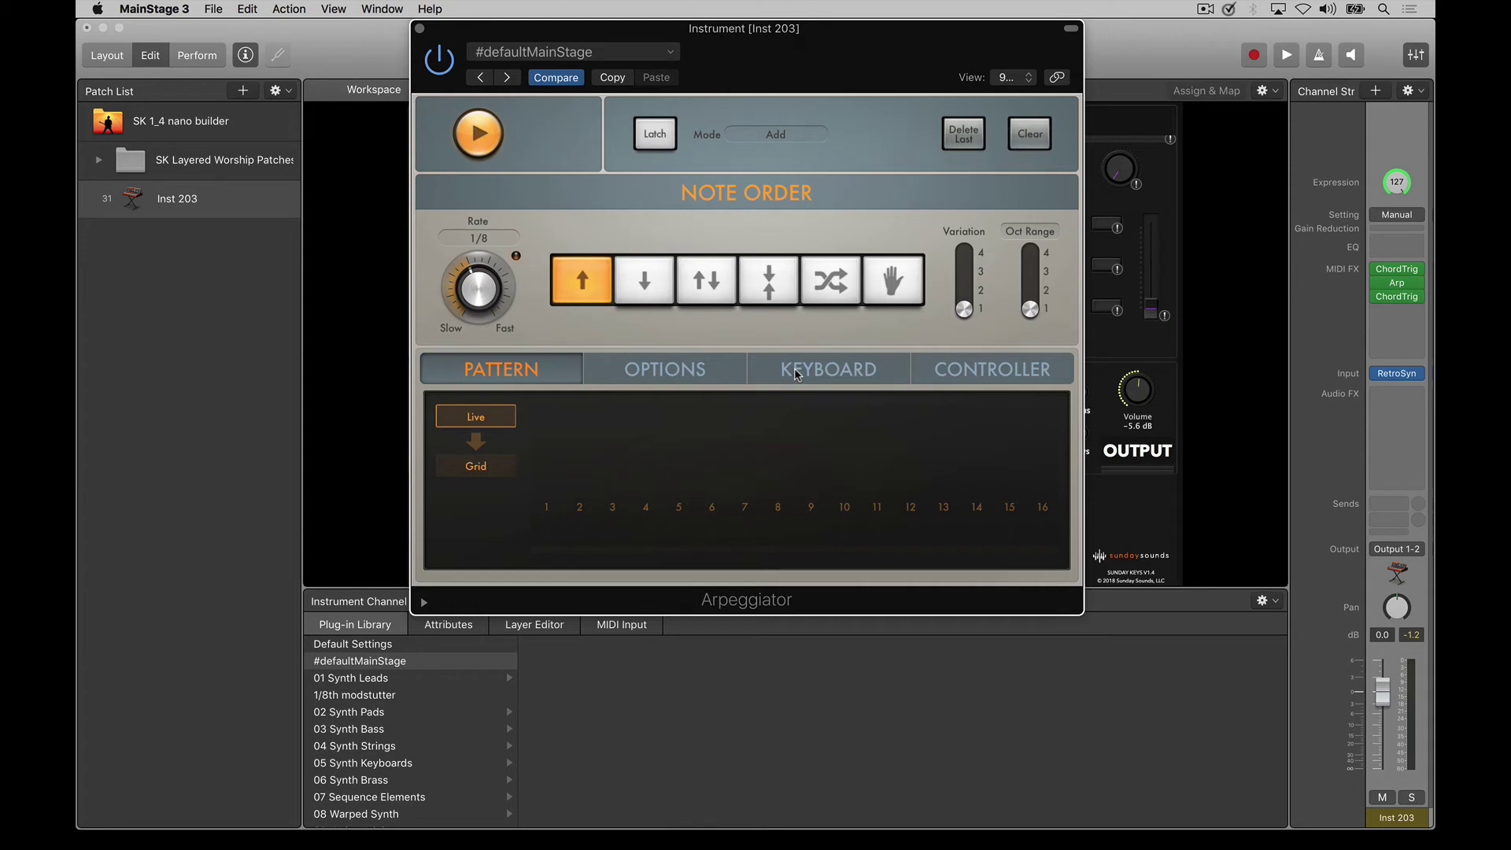
click(797, 375)
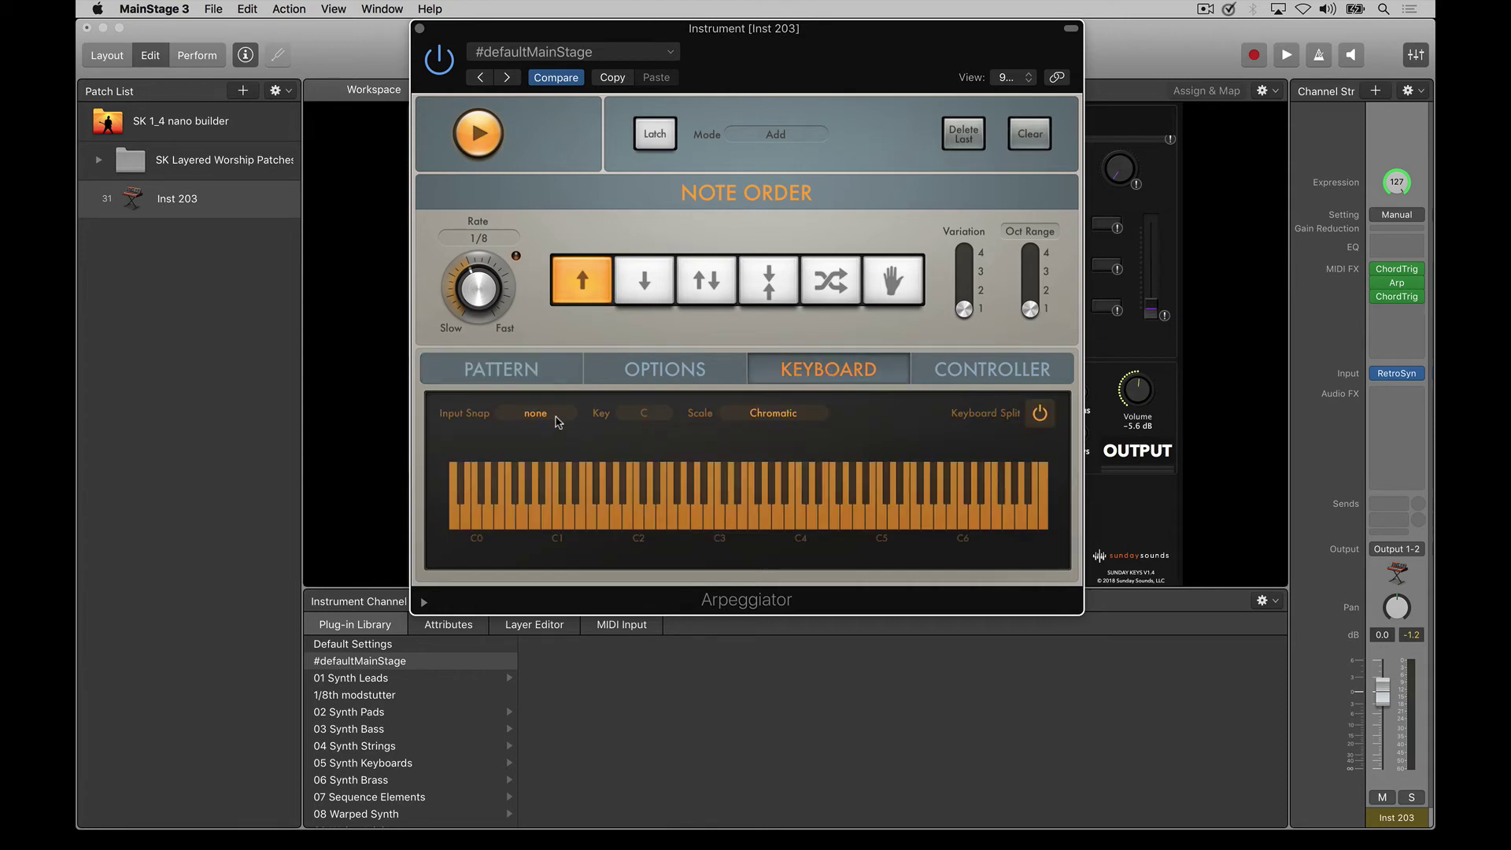
click(557, 418)
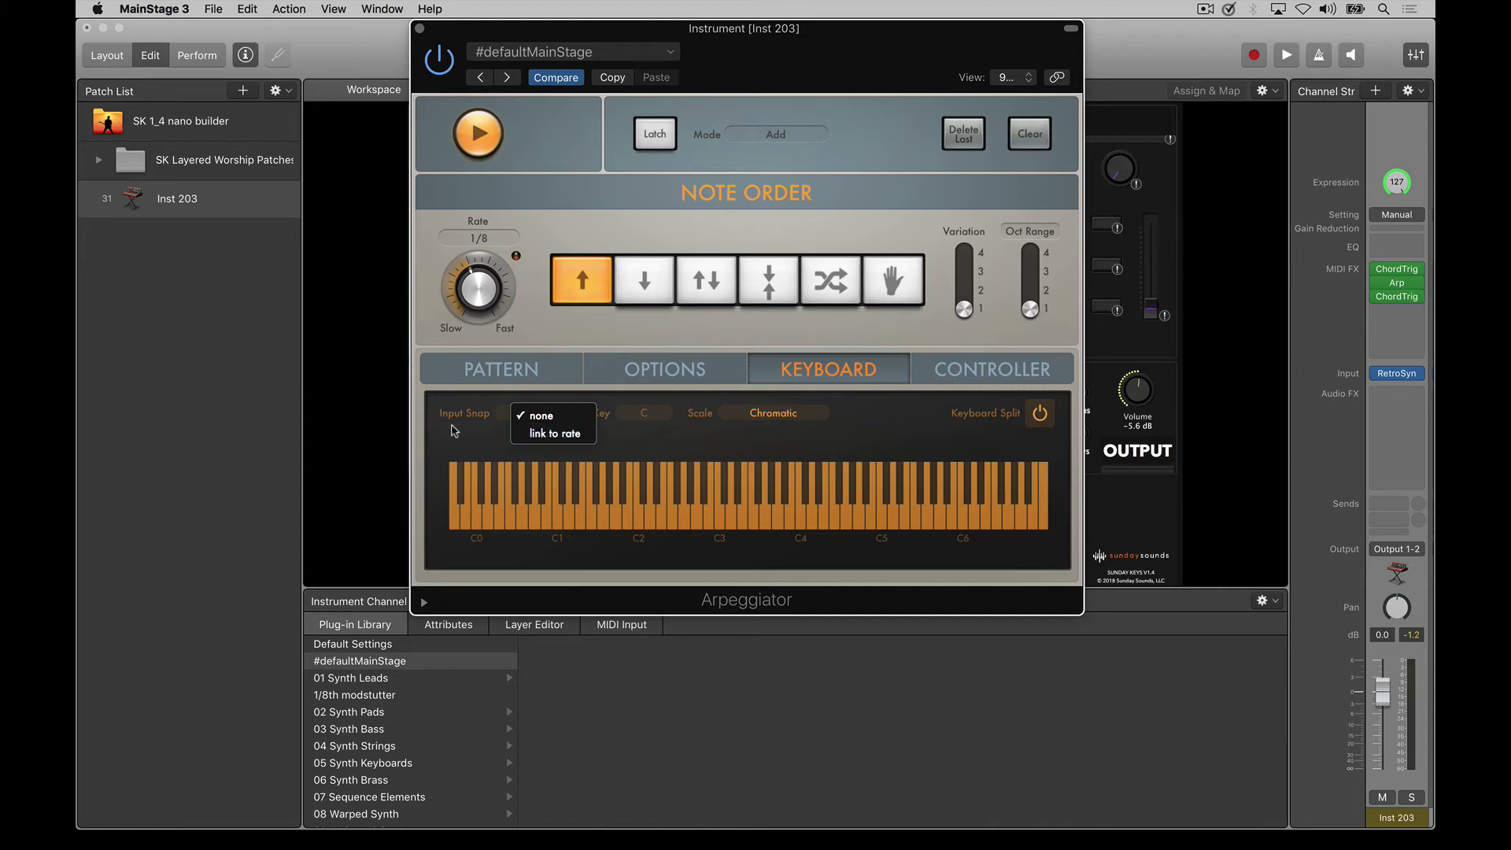
click(540, 417)
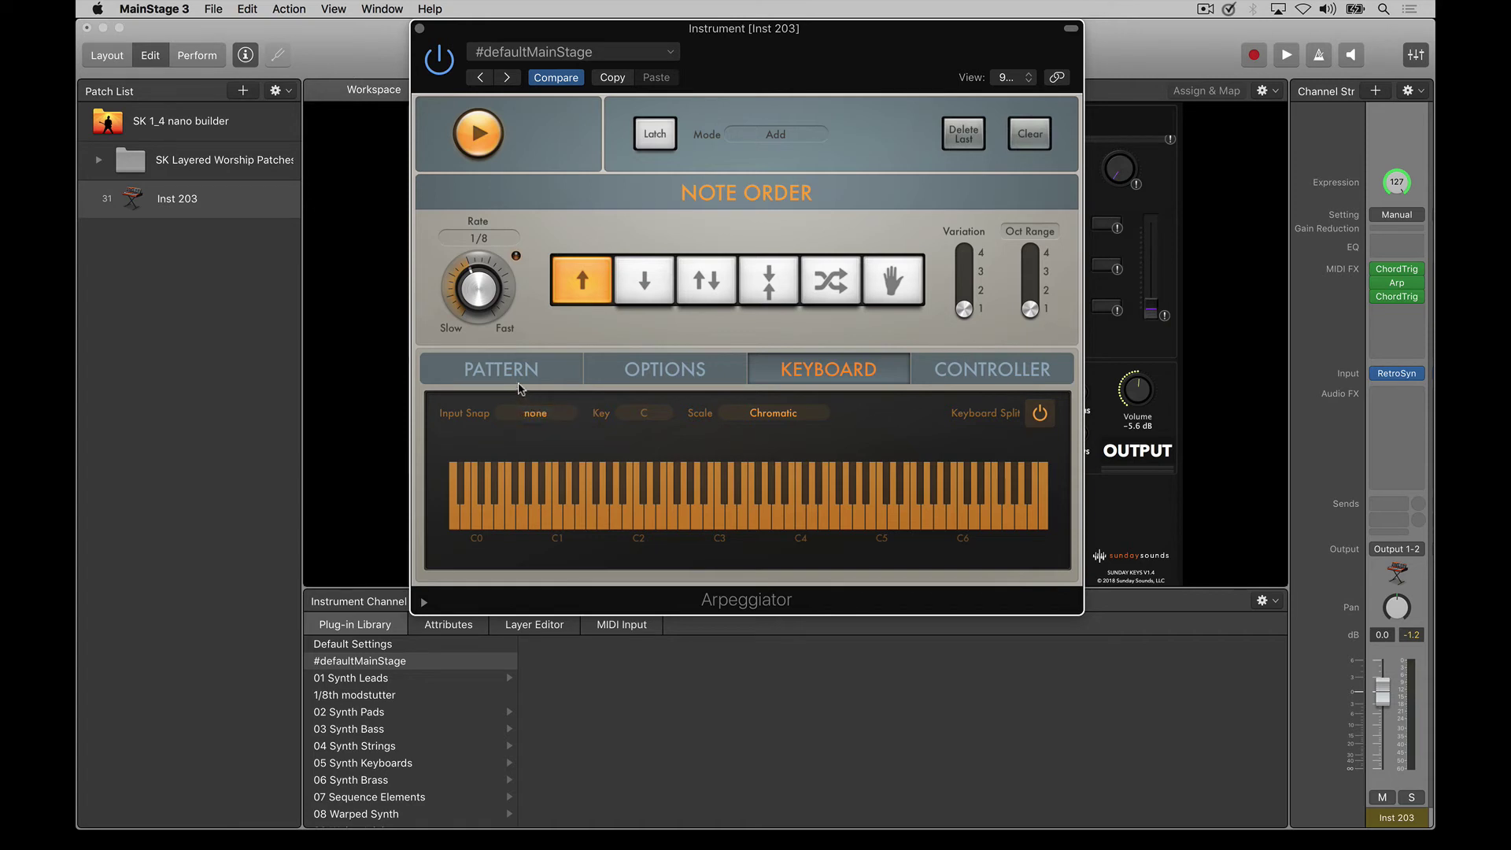
click(517, 382)
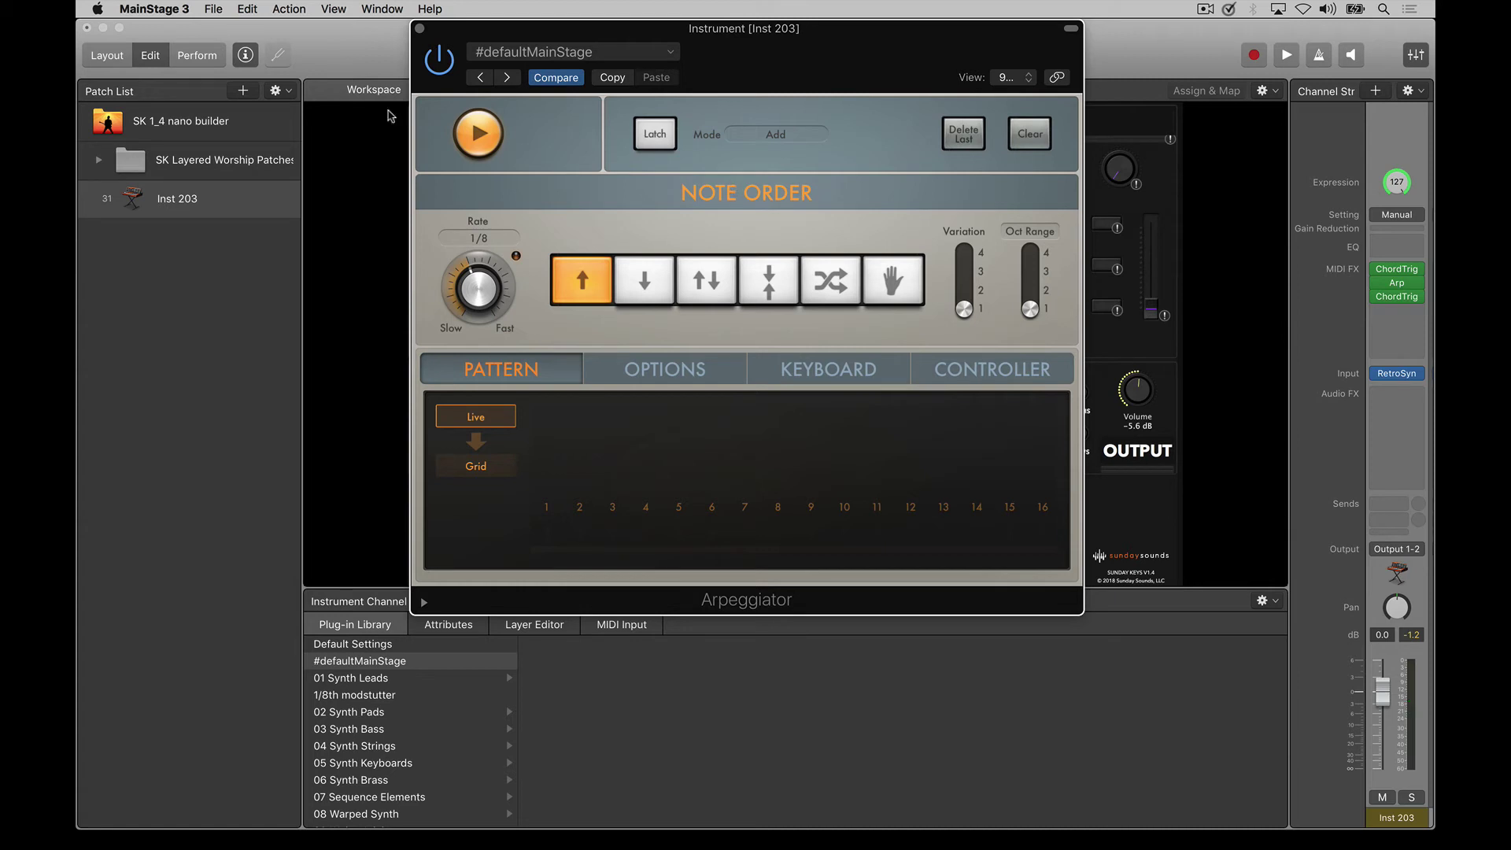
Insert a Channel EQ on Inst 203 and cut a low-mid band near 260 Hz
click(421, 29)
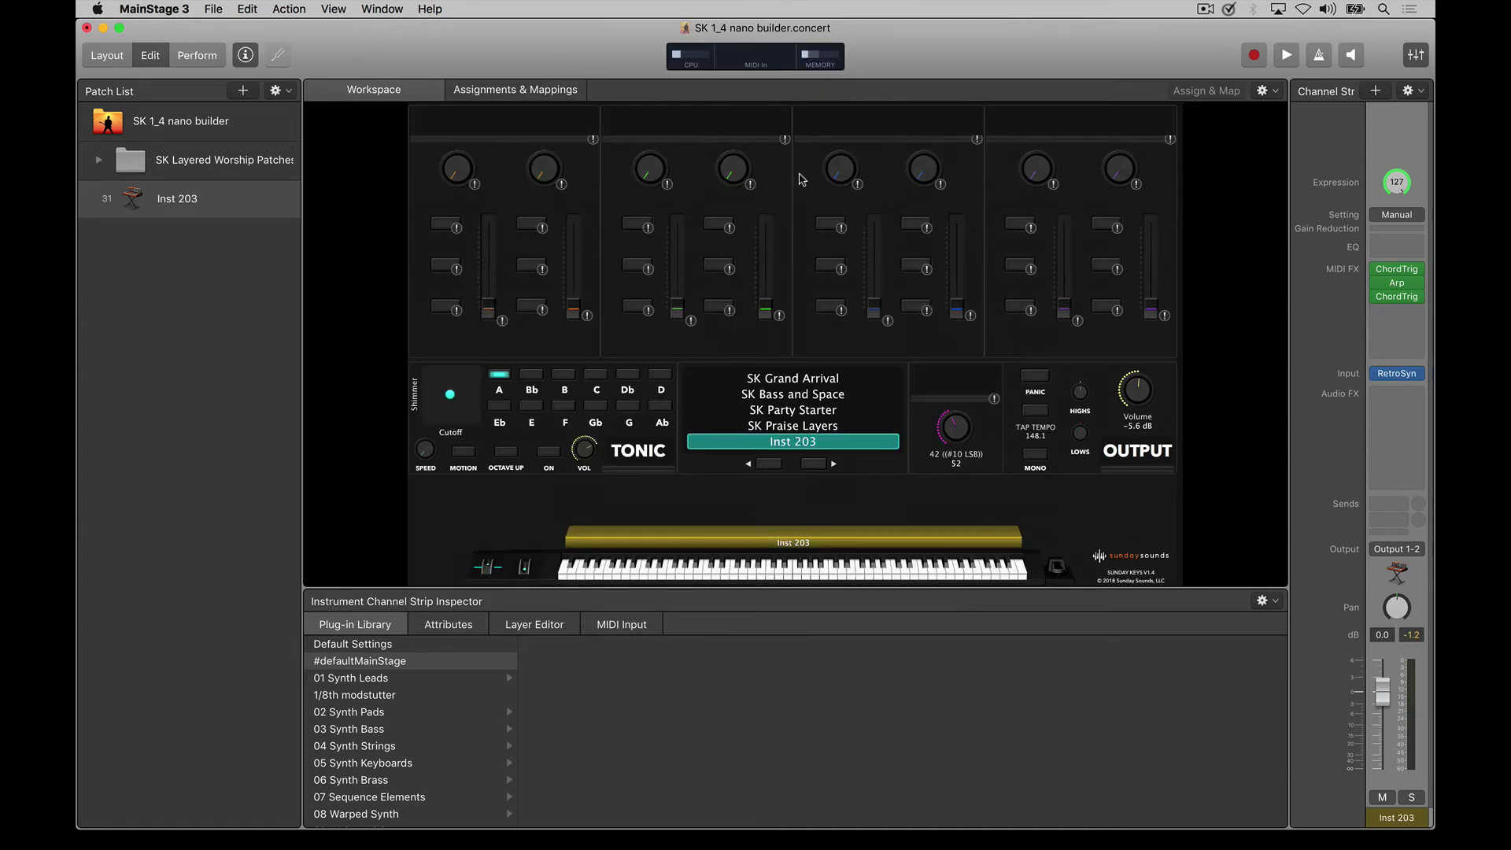
click(1395, 393)
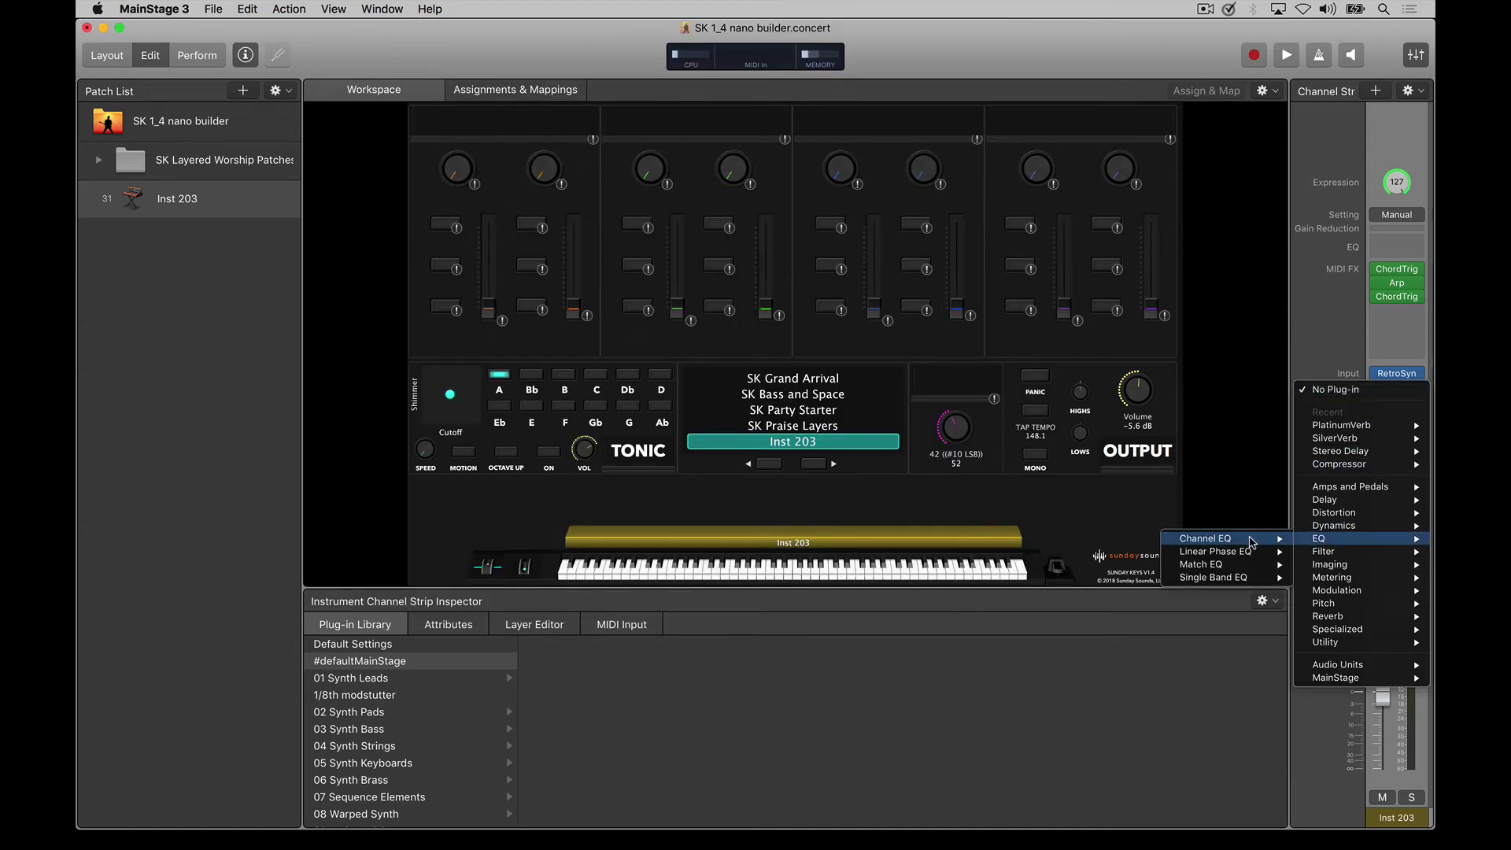
key(Escape)
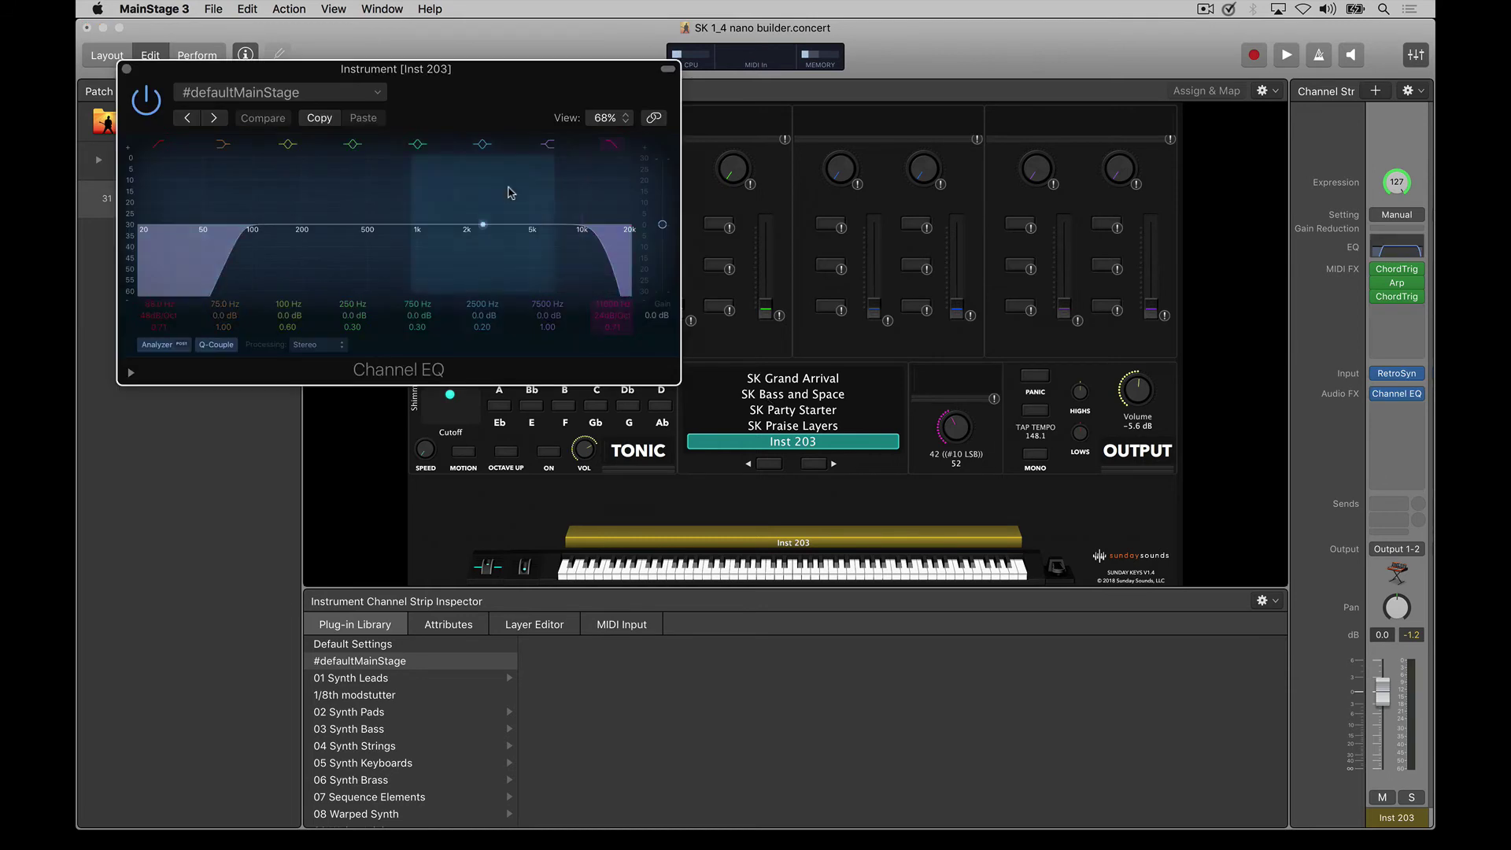
drag(506, 192, 330, 264)
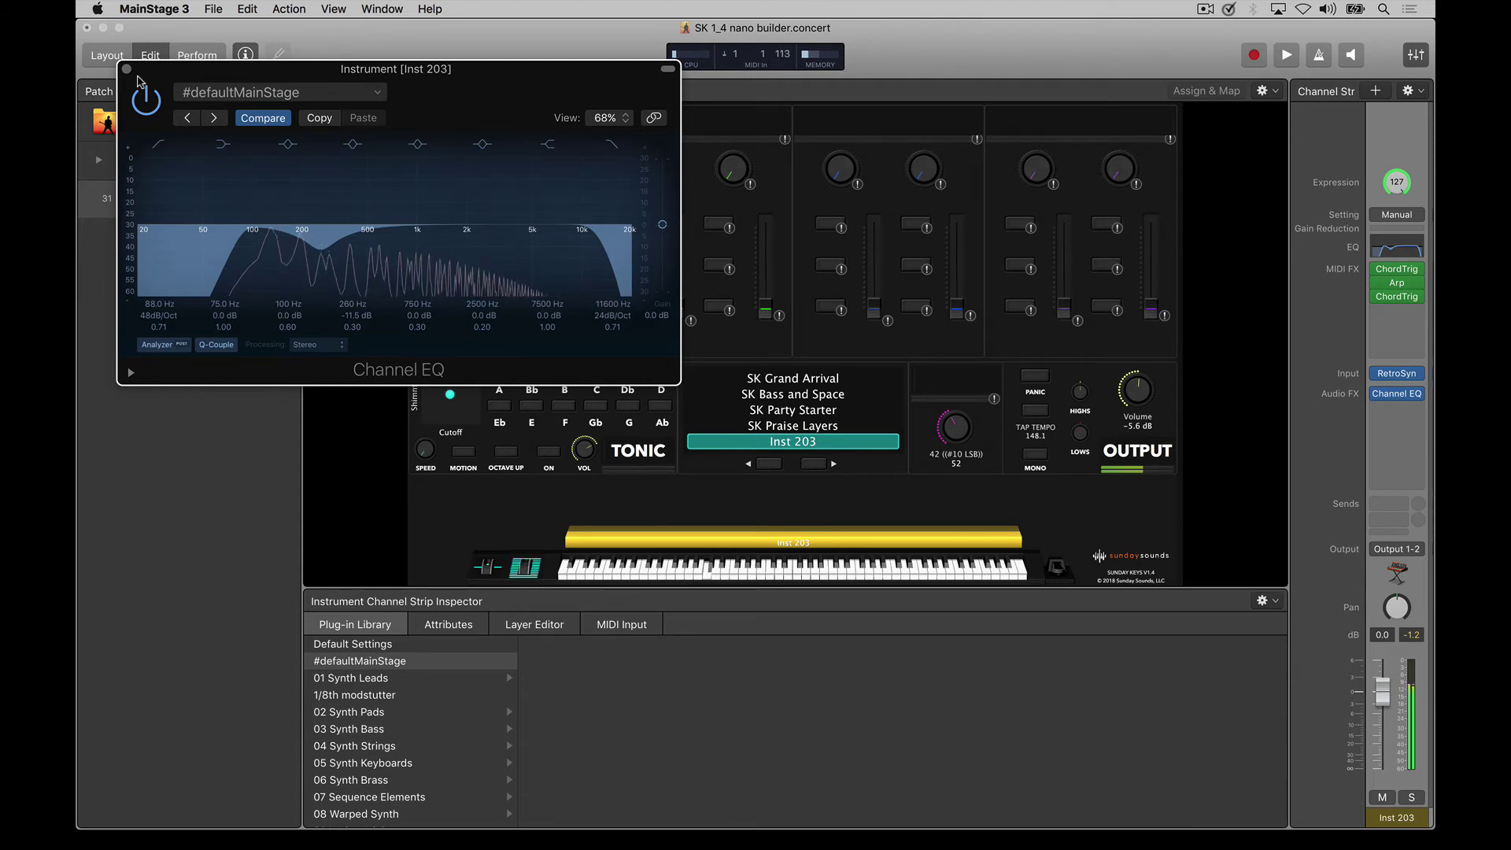
click(126, 68)
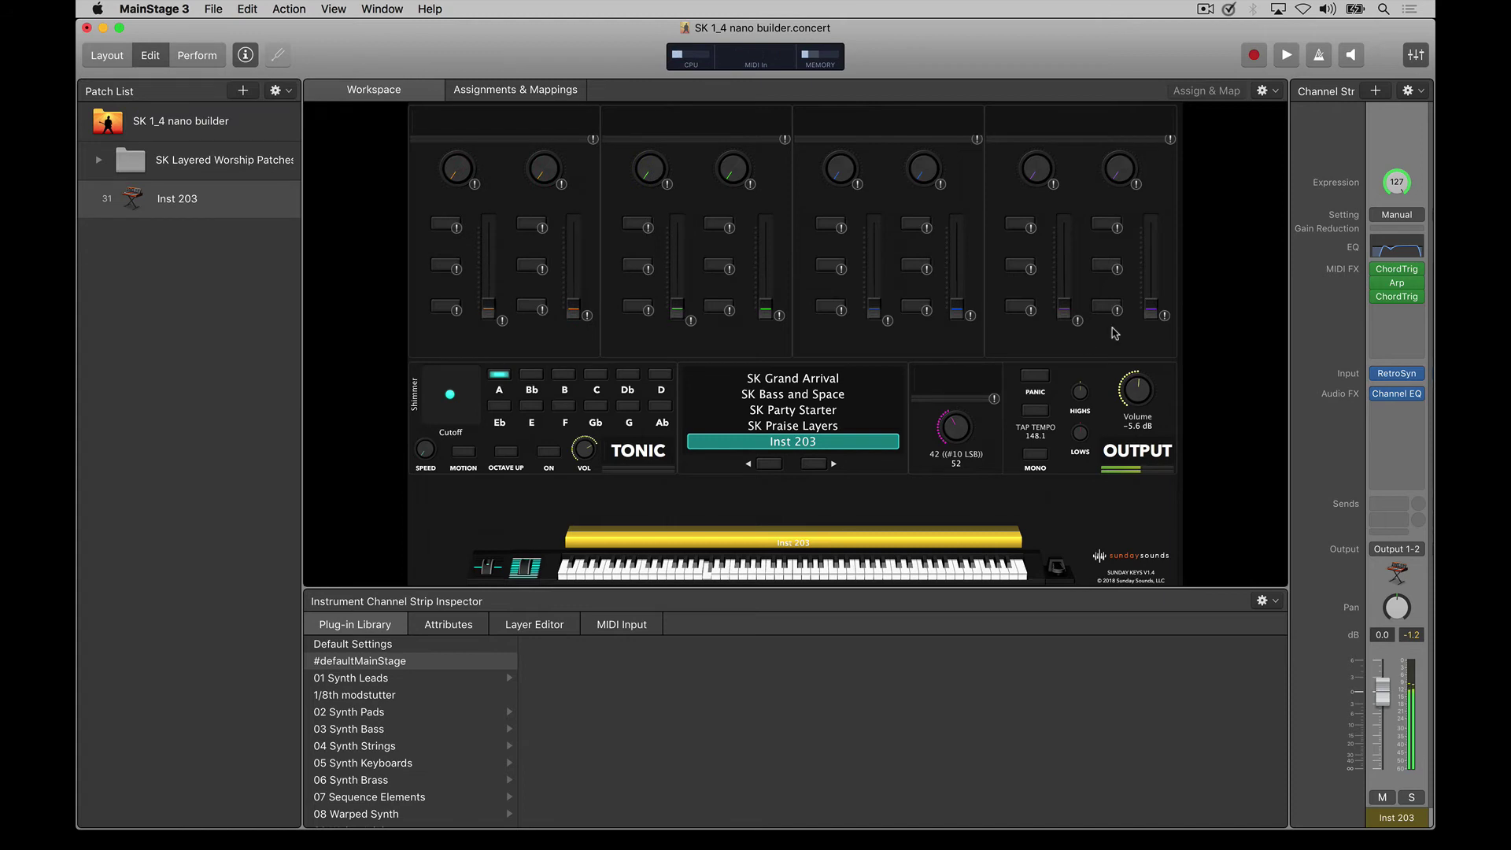
Add a Studio FET Compressor with 9.0:1 ratio, -31.5 dB threshold and 6.5 dB make-up gain
click(1387, 407)
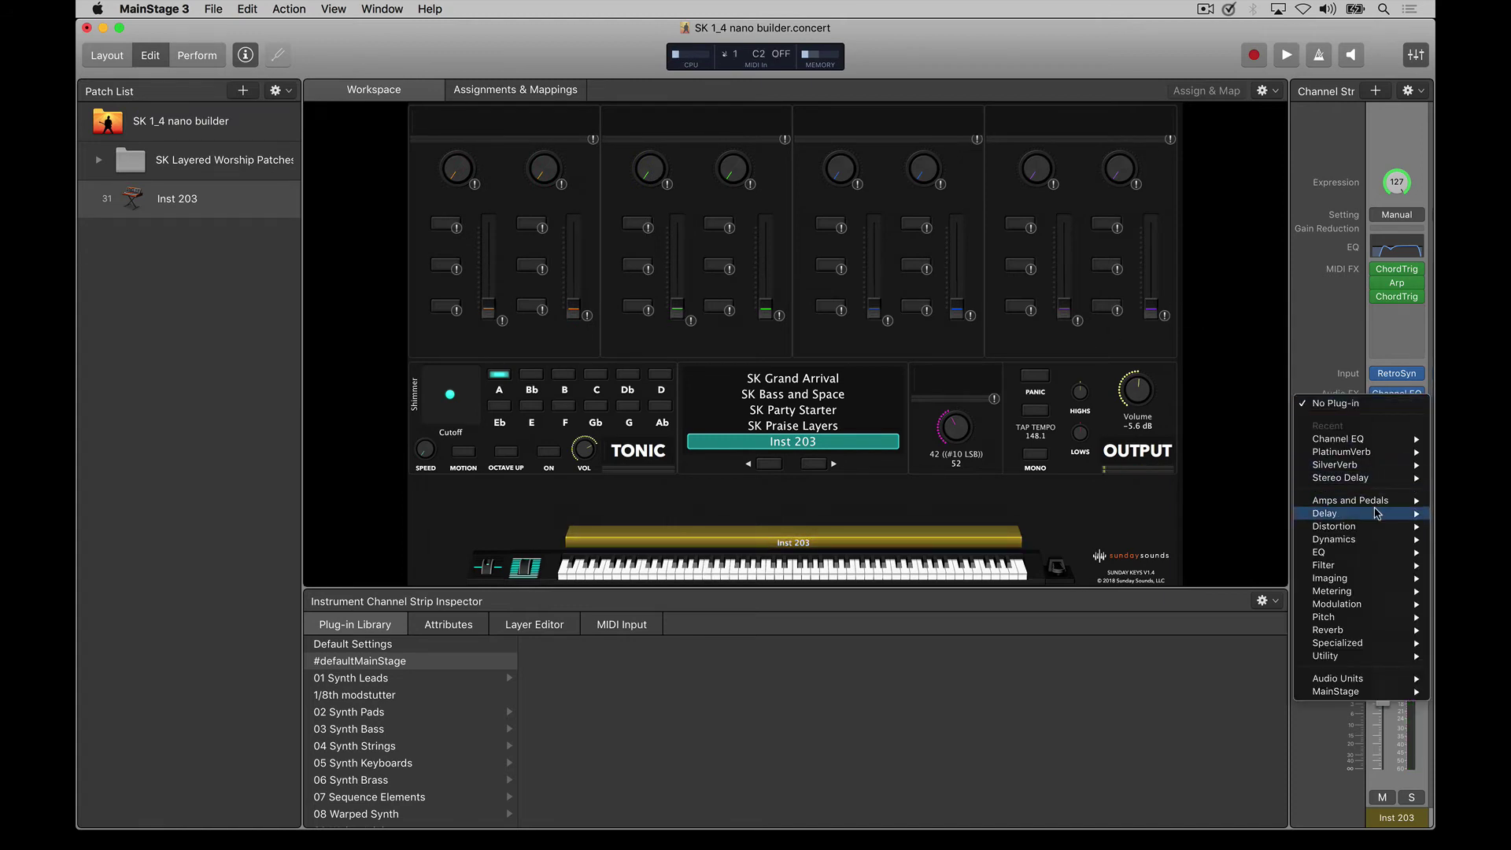
mouse_move(1342, 542)
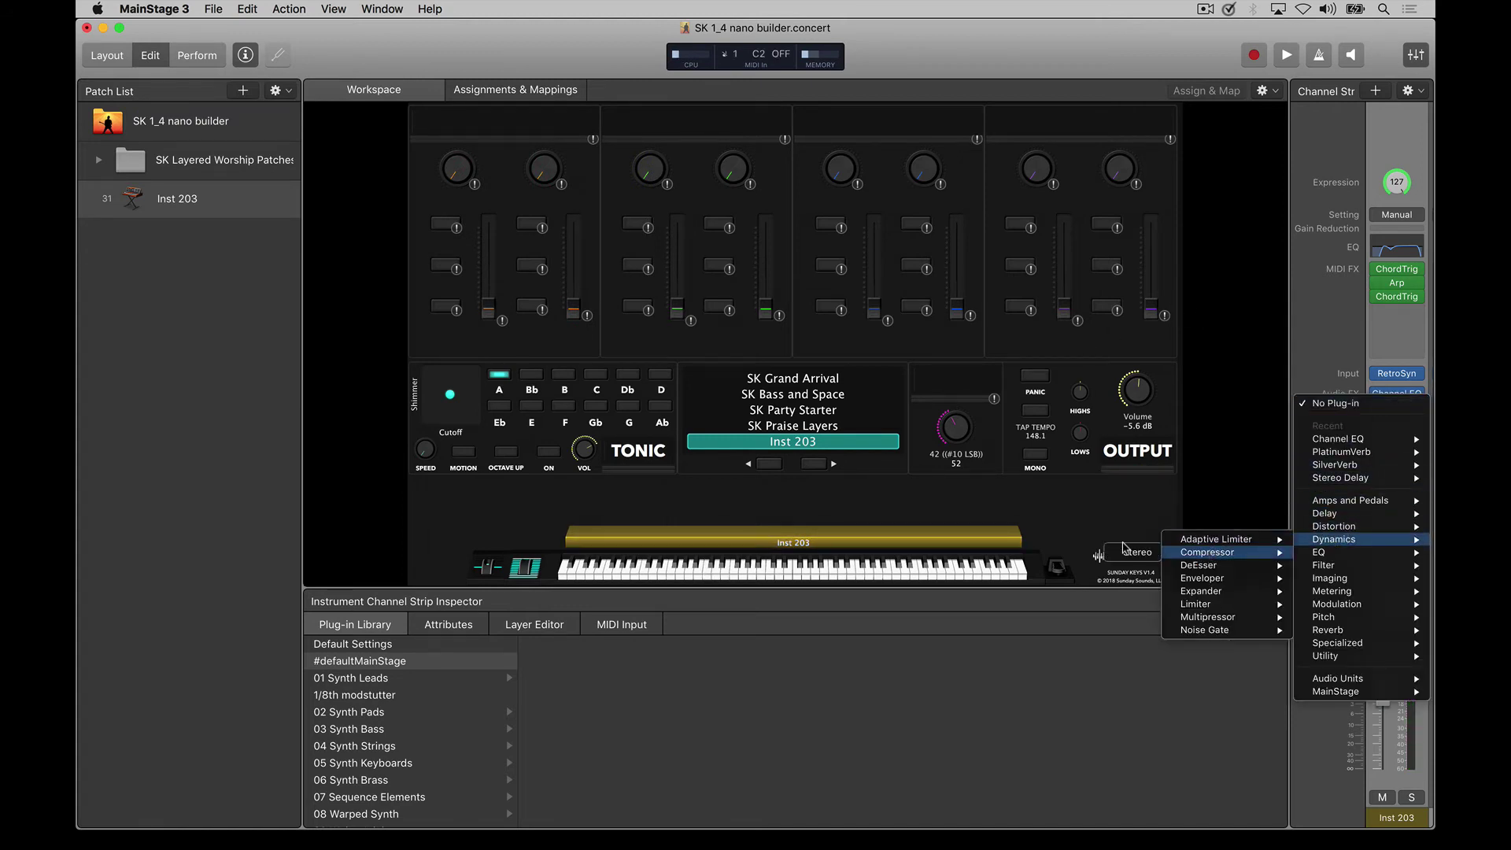
click(935, 340)
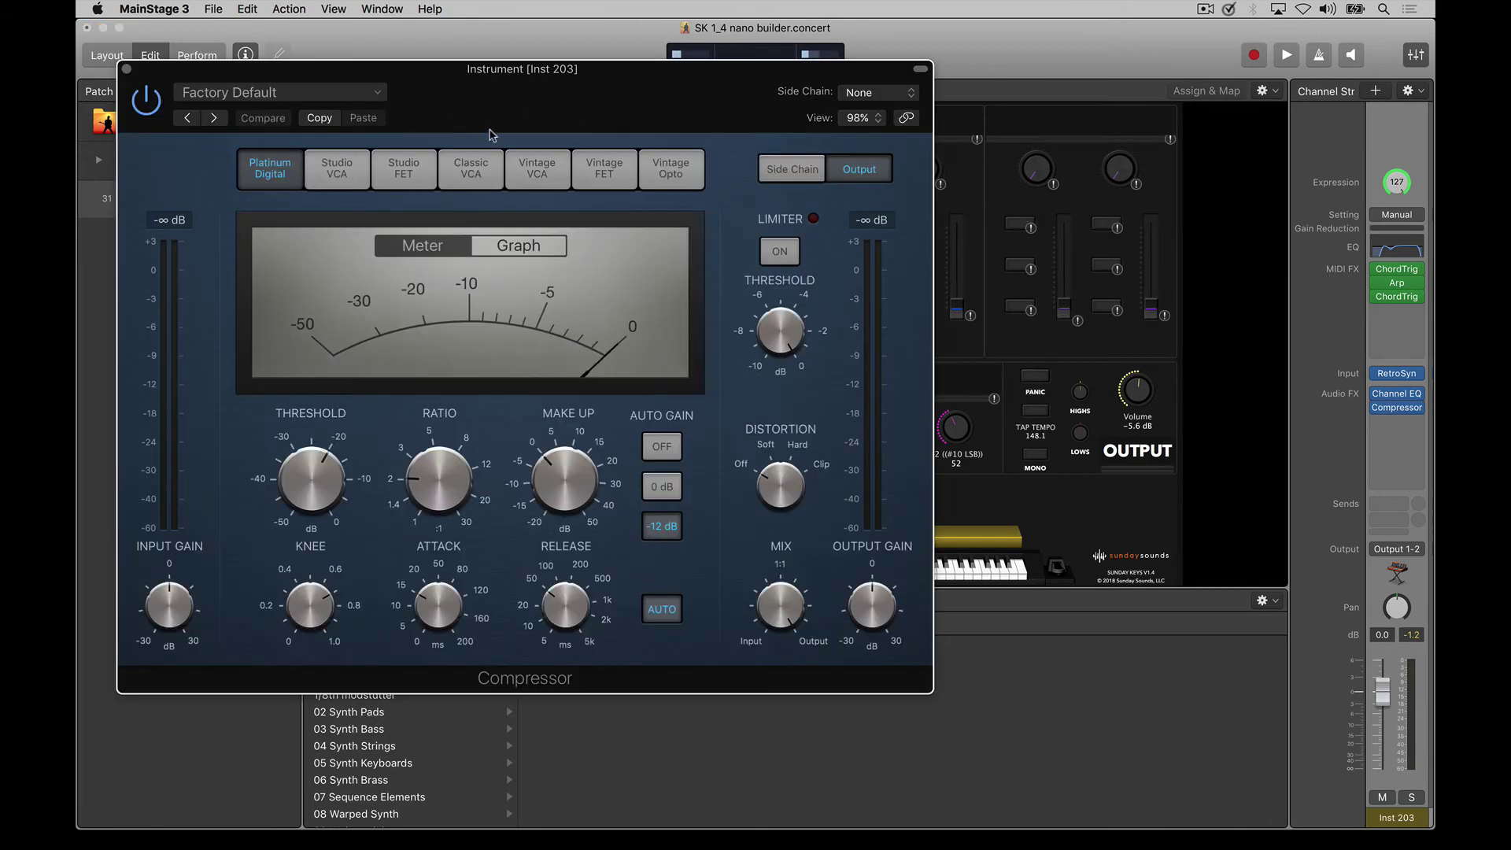
click(403, 168)
drag(421, 442, 475, 351)
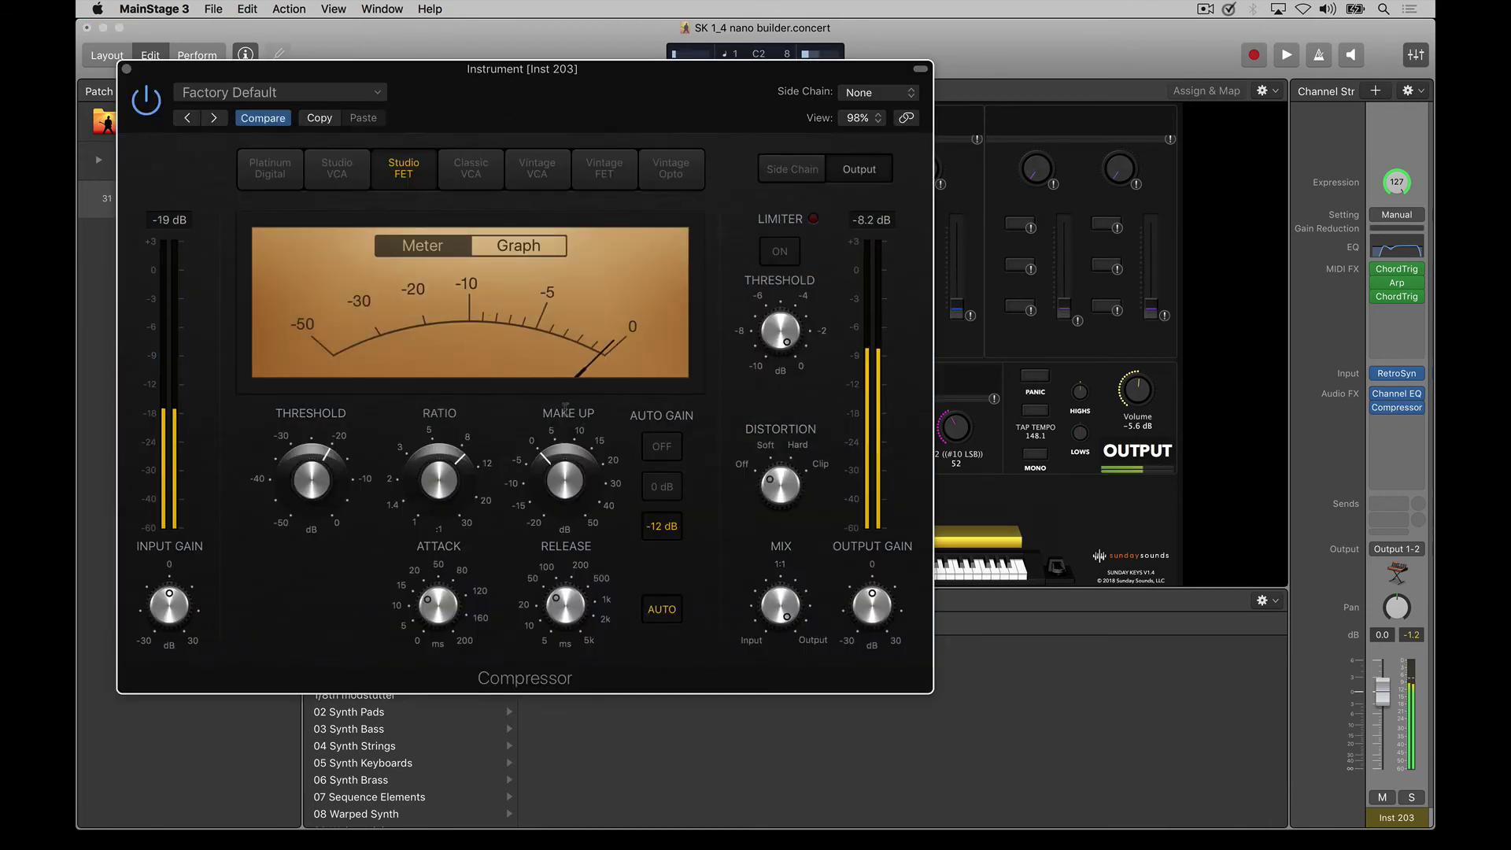
drag(311, 476, 287, 555)
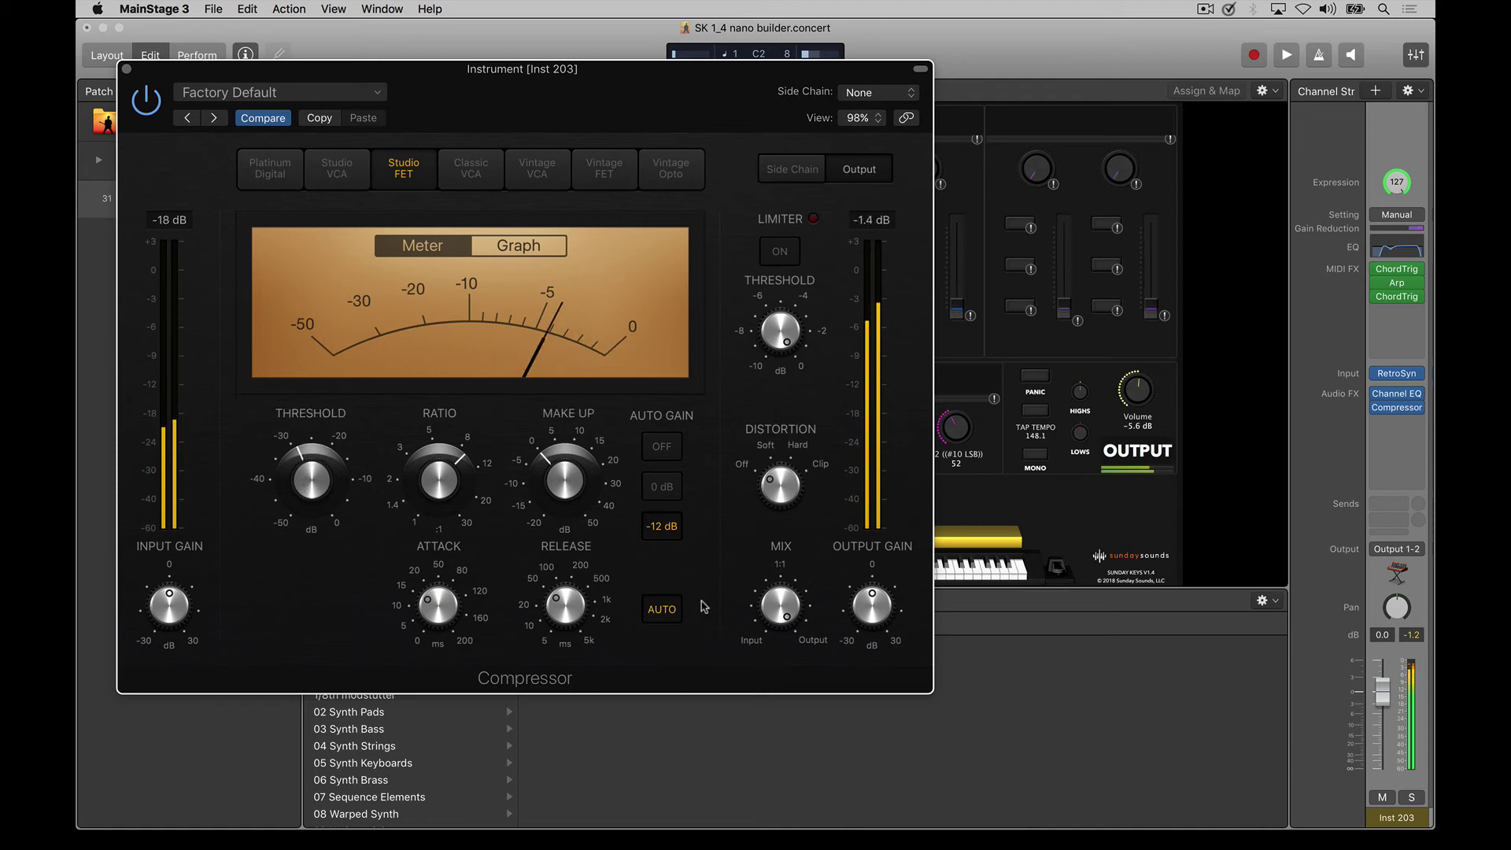
drag(868, 630, 865, 645)
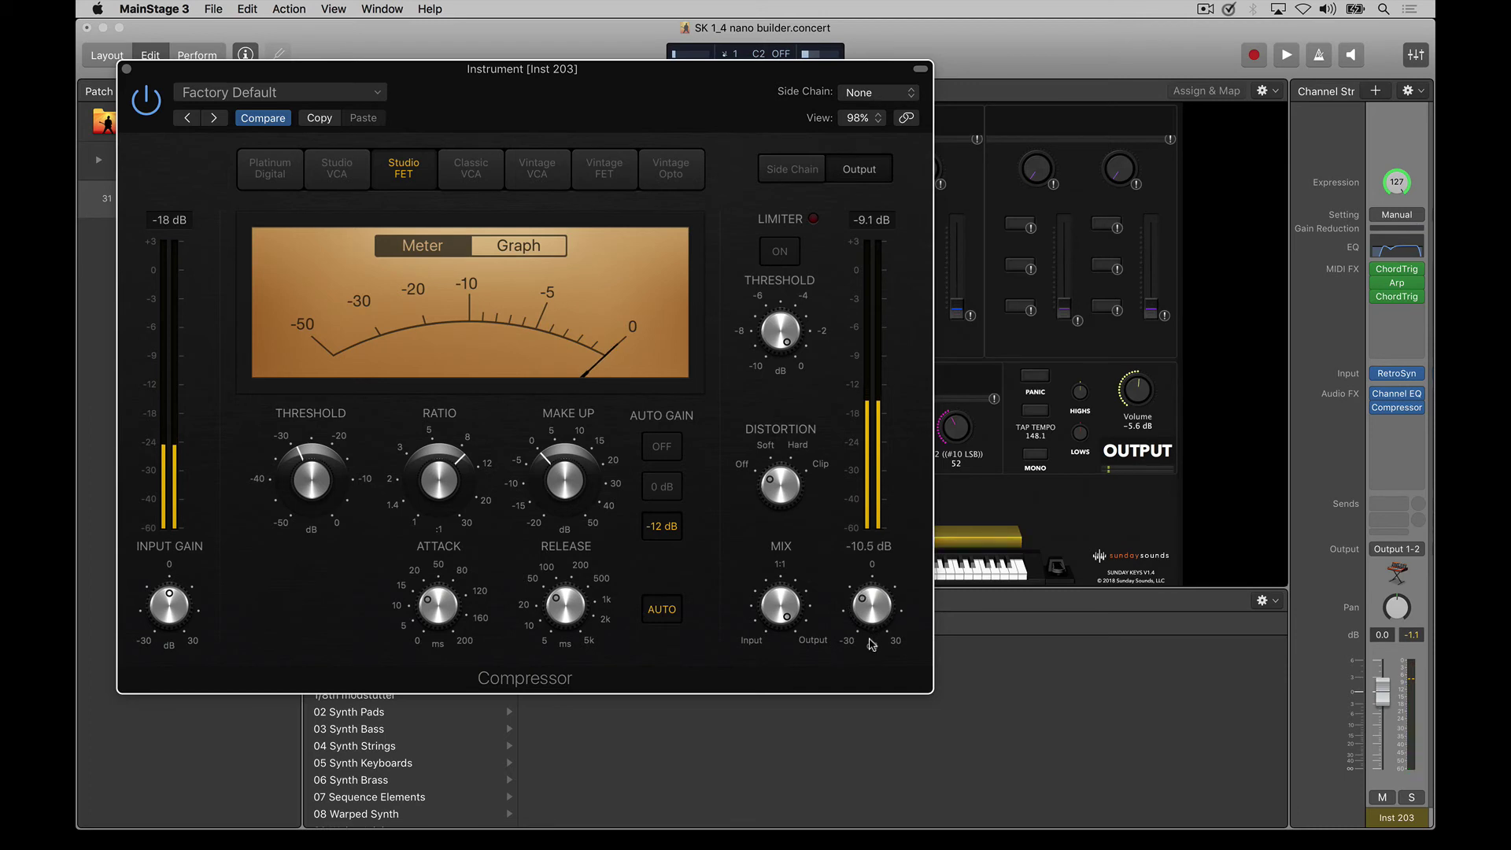
drag(872, 622, 874, 654)
drag(553, 442, 542, 429)
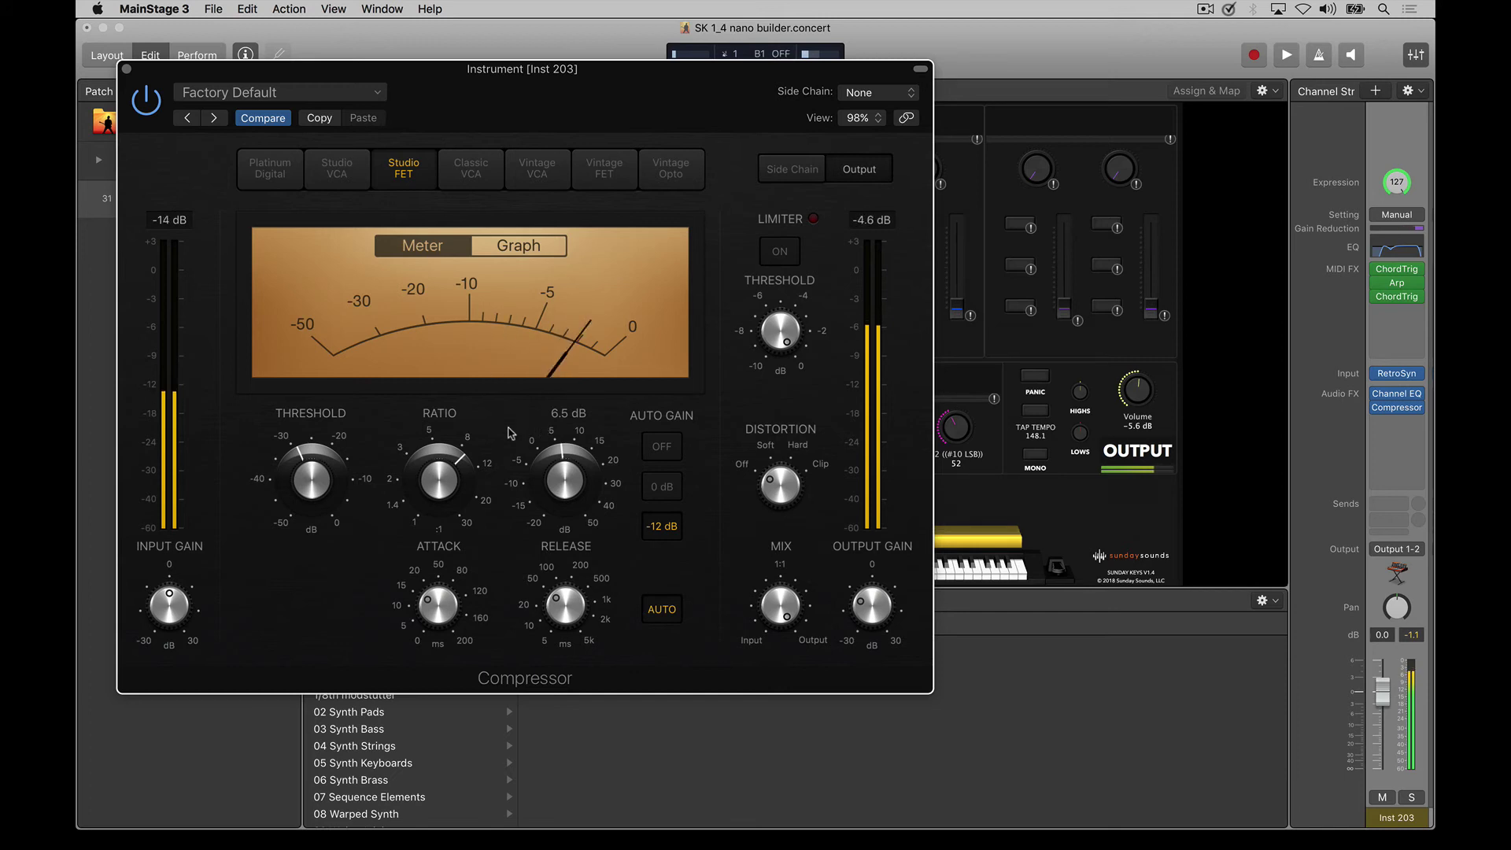
drag(313, 481, 313, 494)
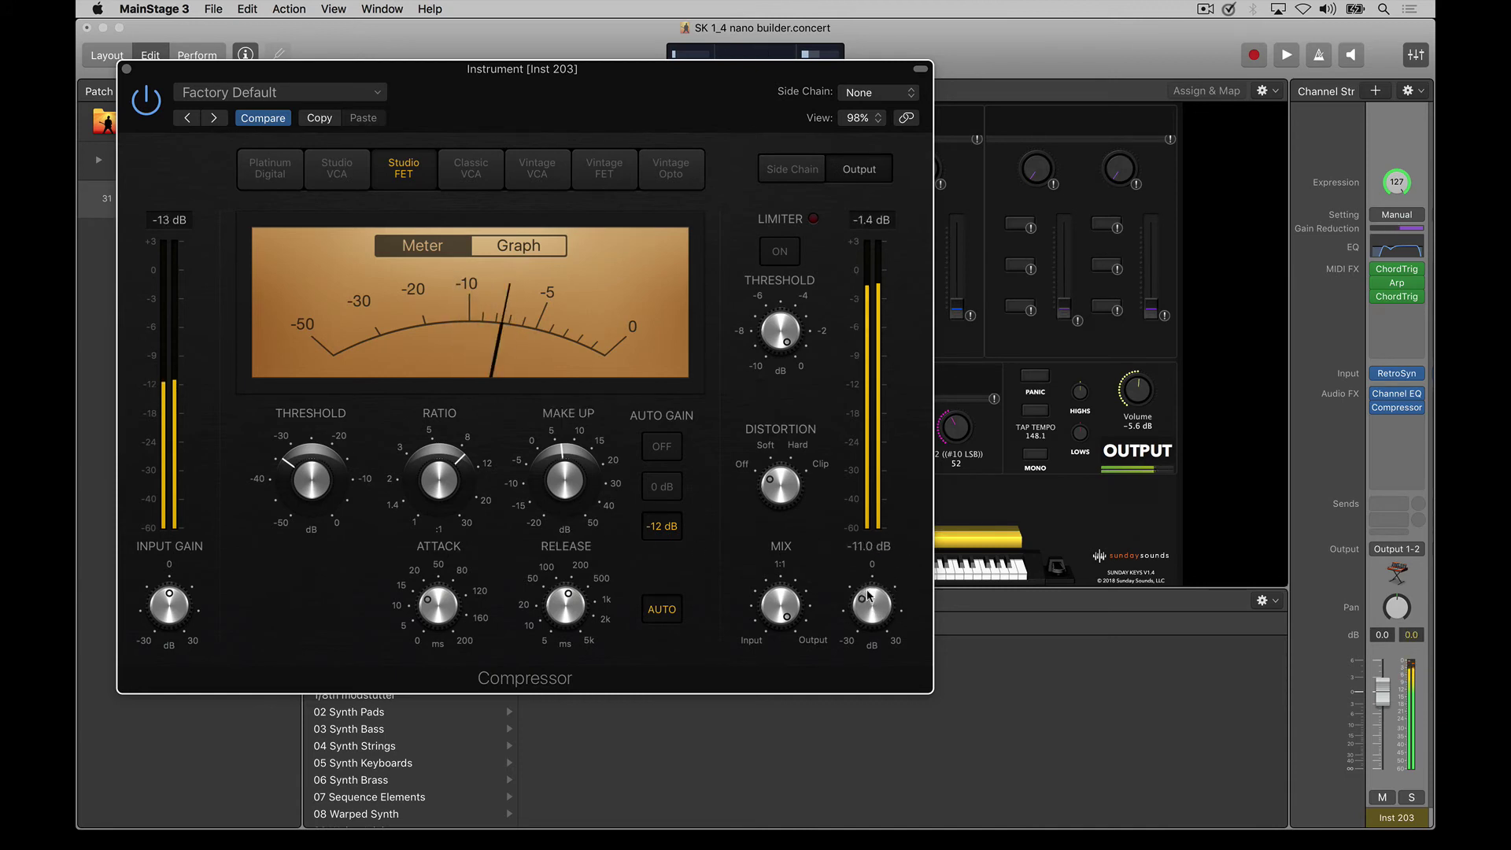
Compare the Compressor bypassed and active, then lower its output gain to -16 dB and close it
click(145, 109)
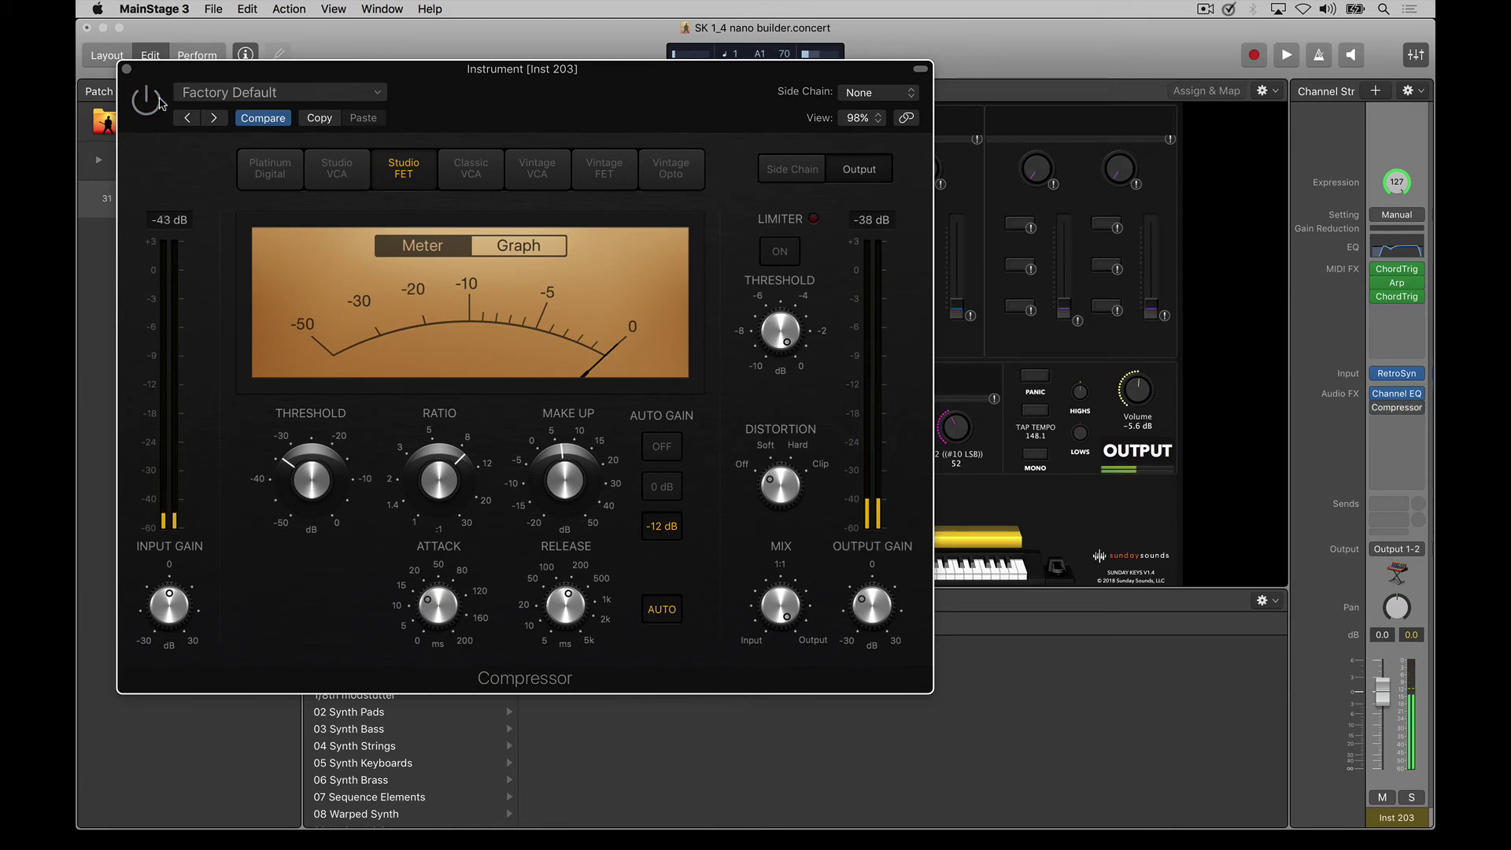
click(146, 101)
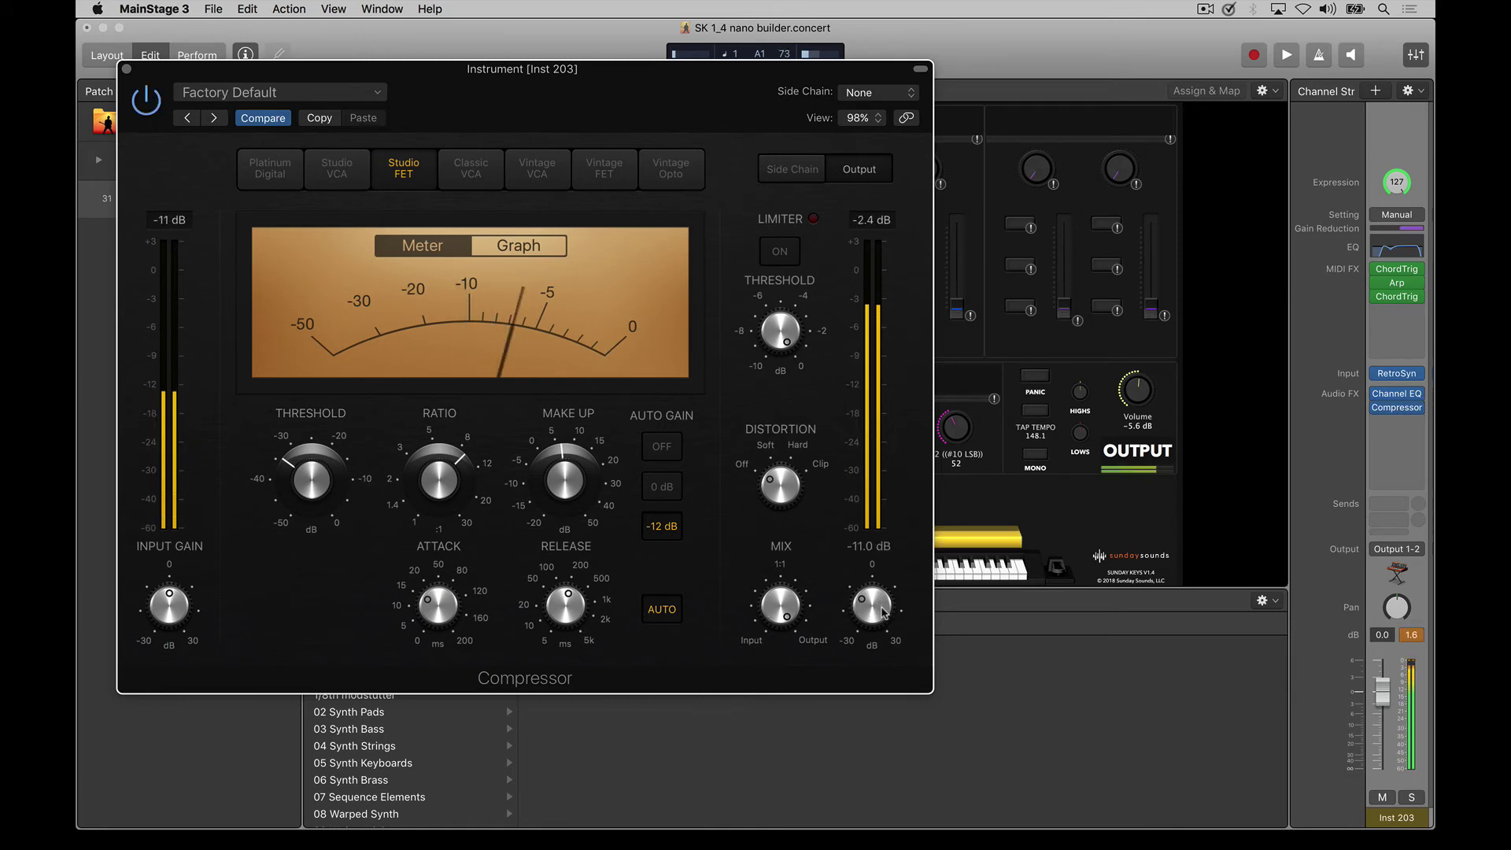
drag(883, 608, 880, 636)
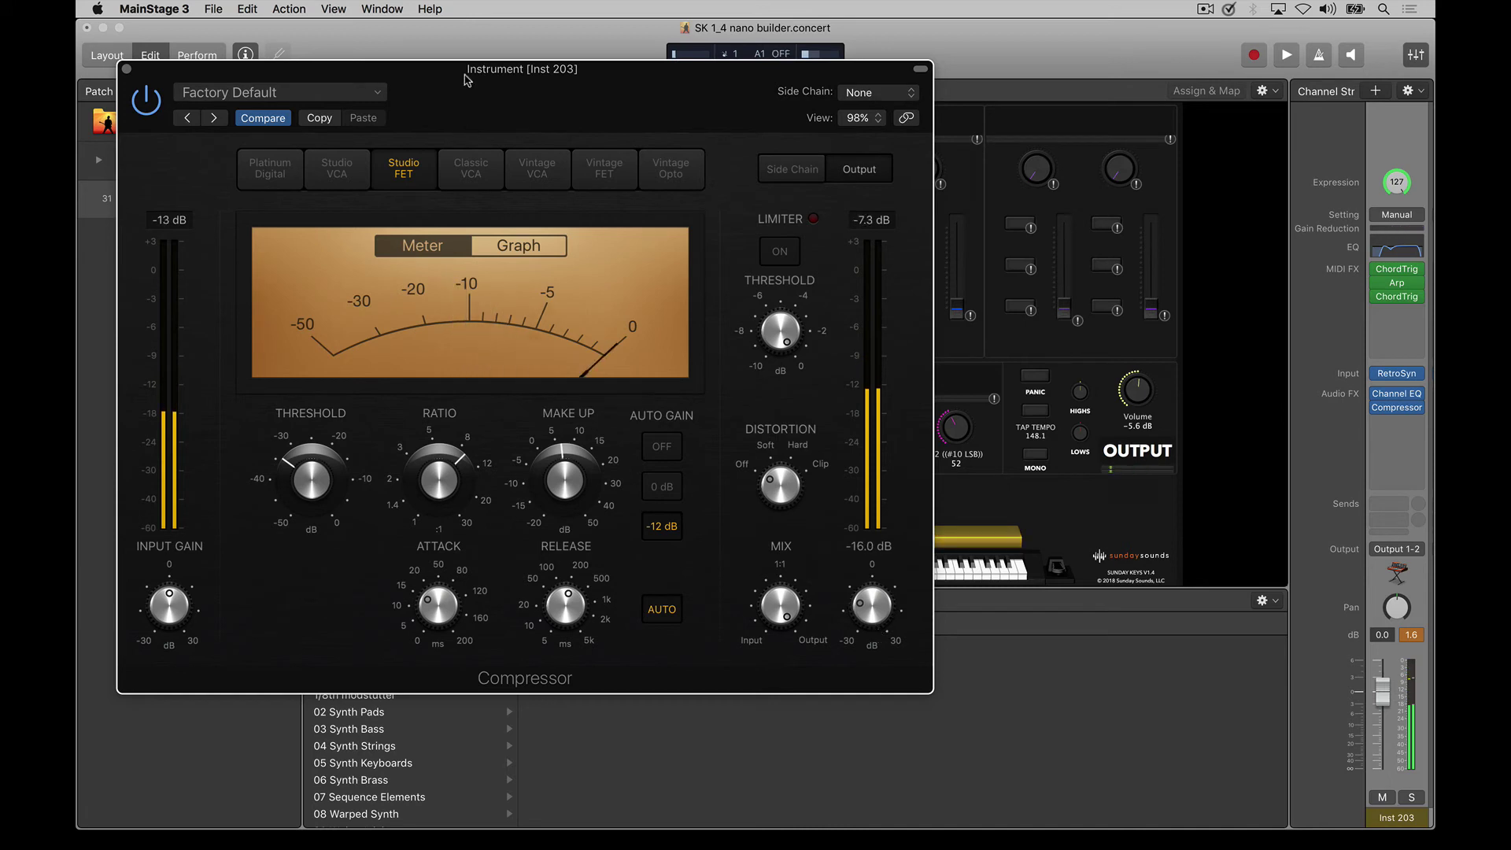
drag(470, 100, 546, 85)
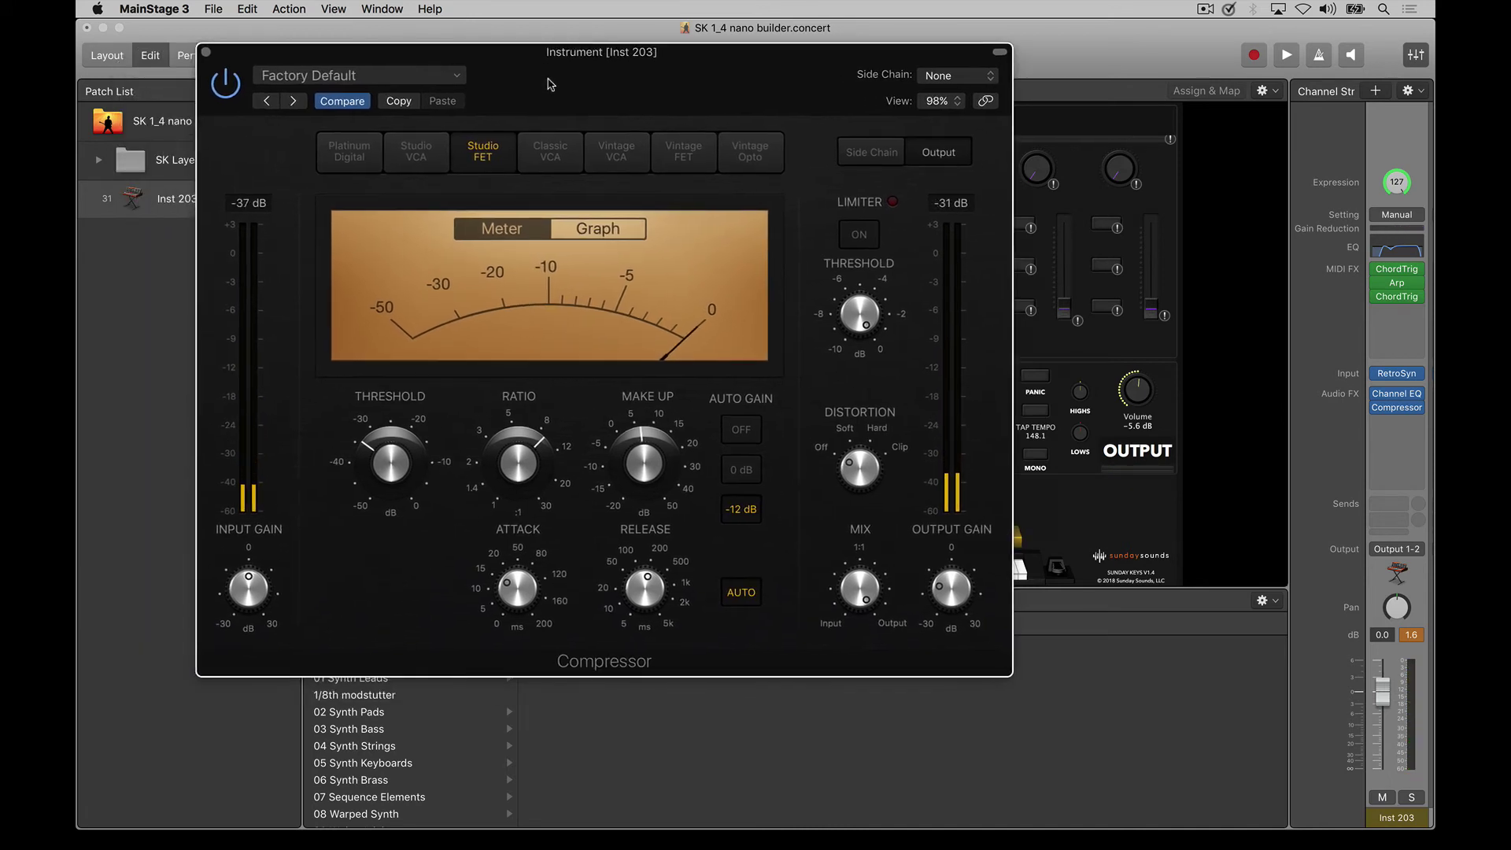
mouse_move(942, 593)
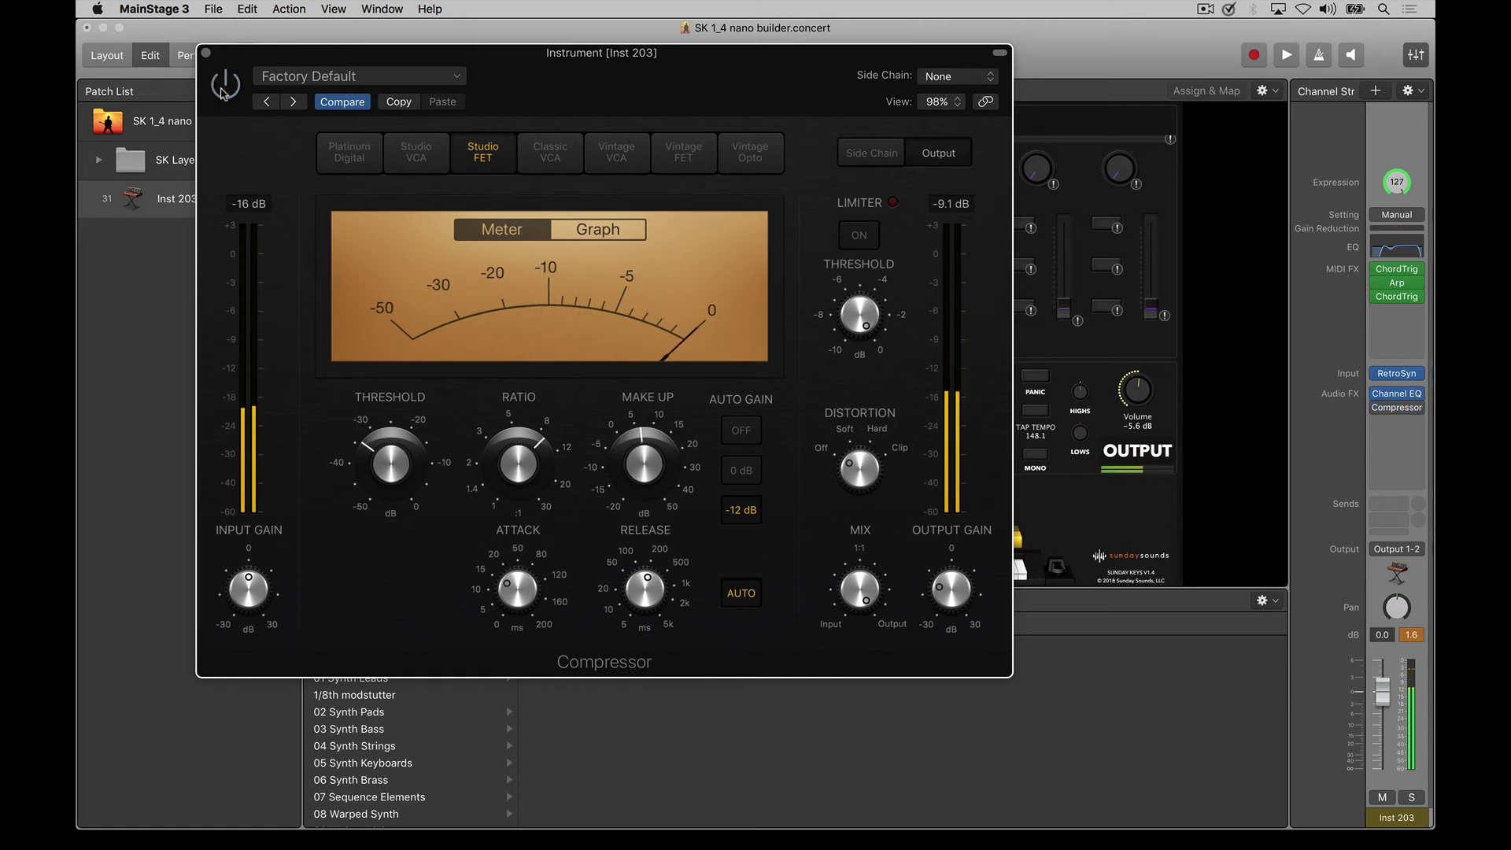
click(223, 92)
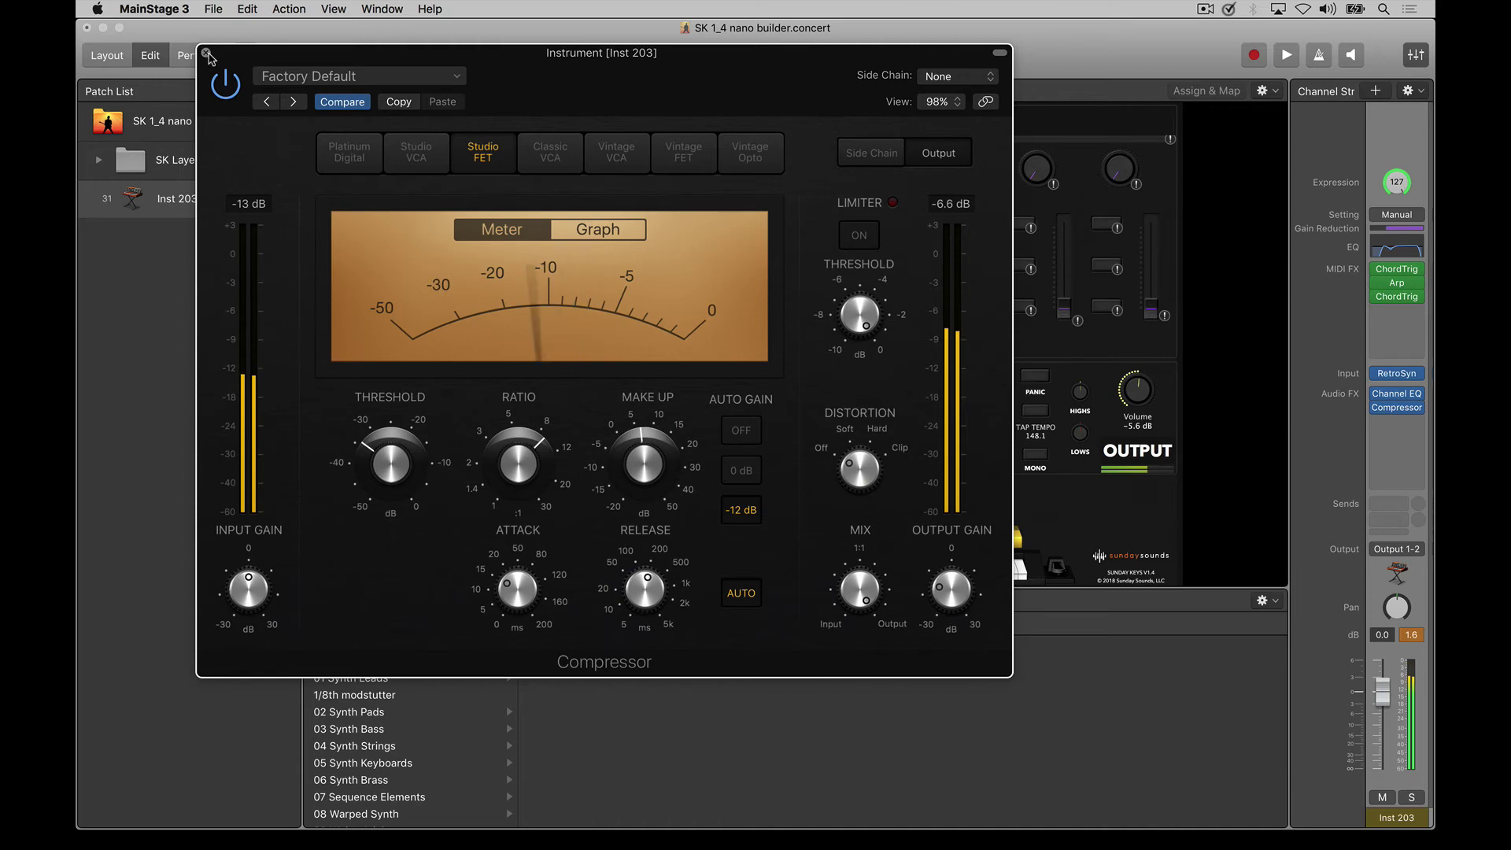
click(206, 53)
Insert a stereo Stereo Delay on Inst 203, right note 1/8 dotted, both low cuts at 260 Hz
click(1409, 421)
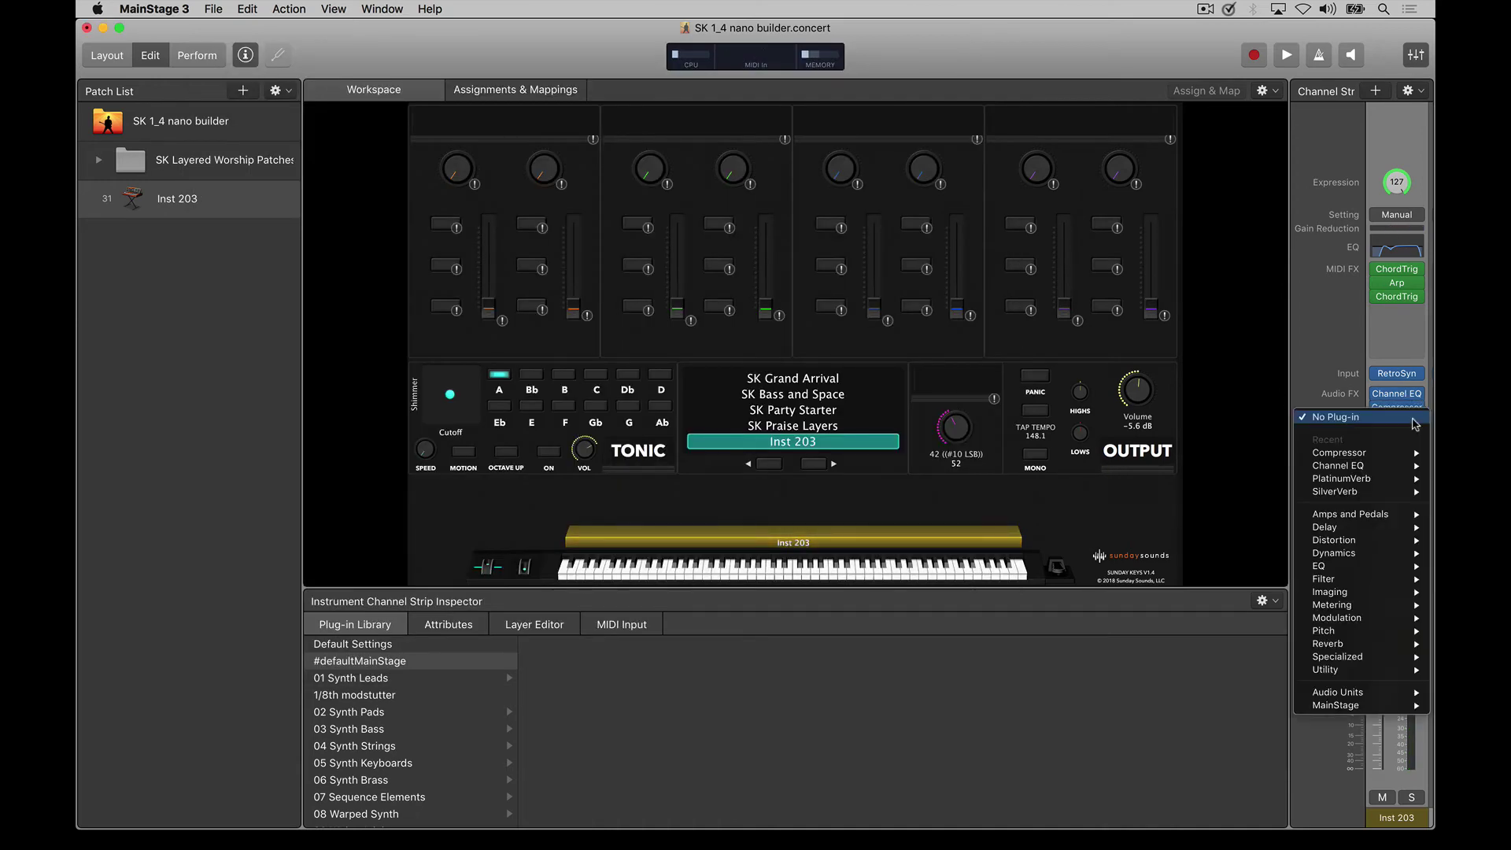
mouse_move(1385, 527)
mouse_move(1214, 583)
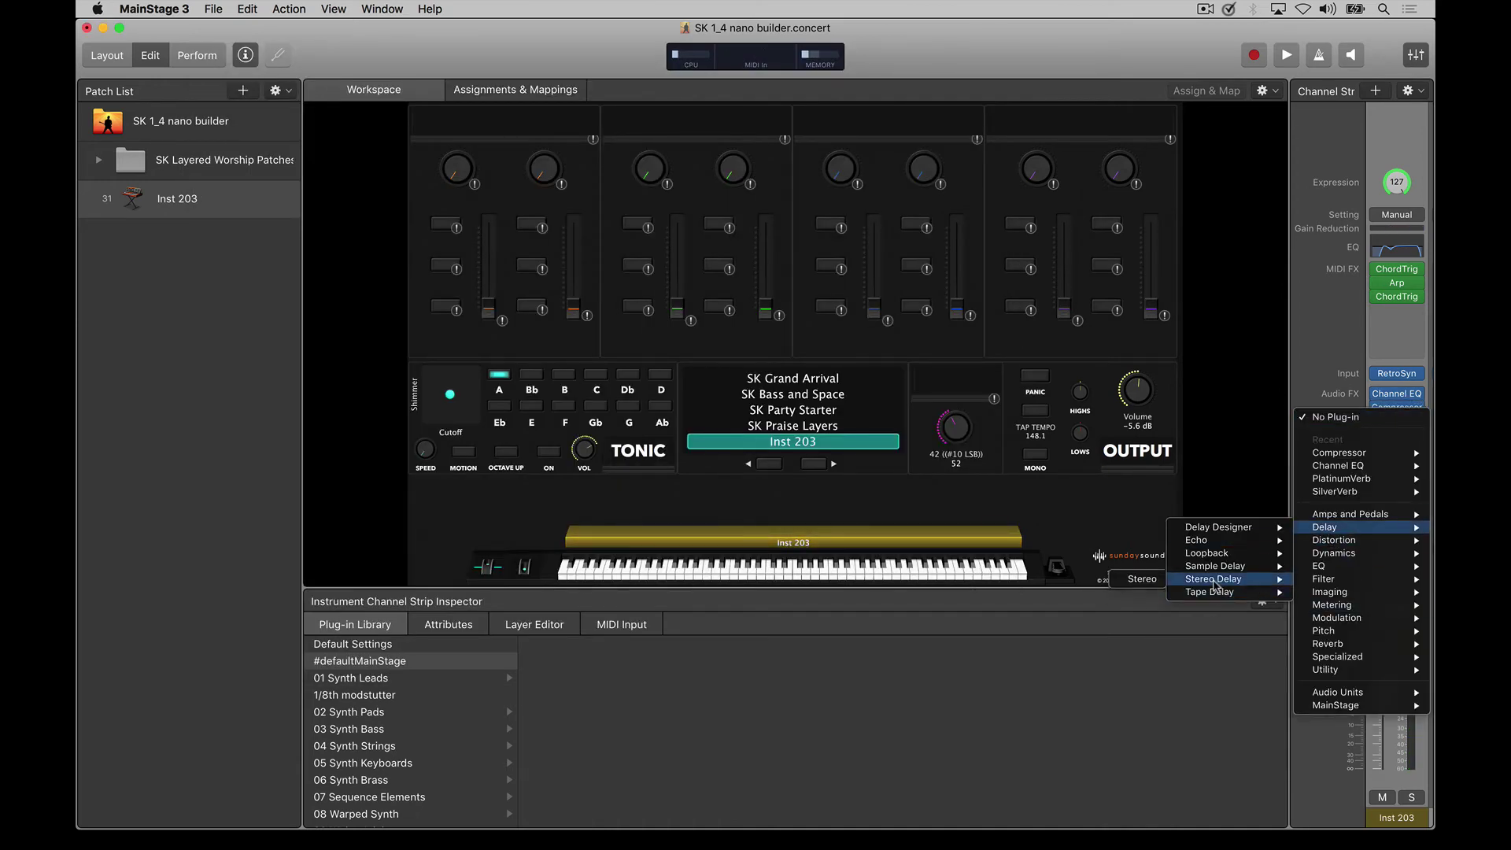
click(1142, 579)
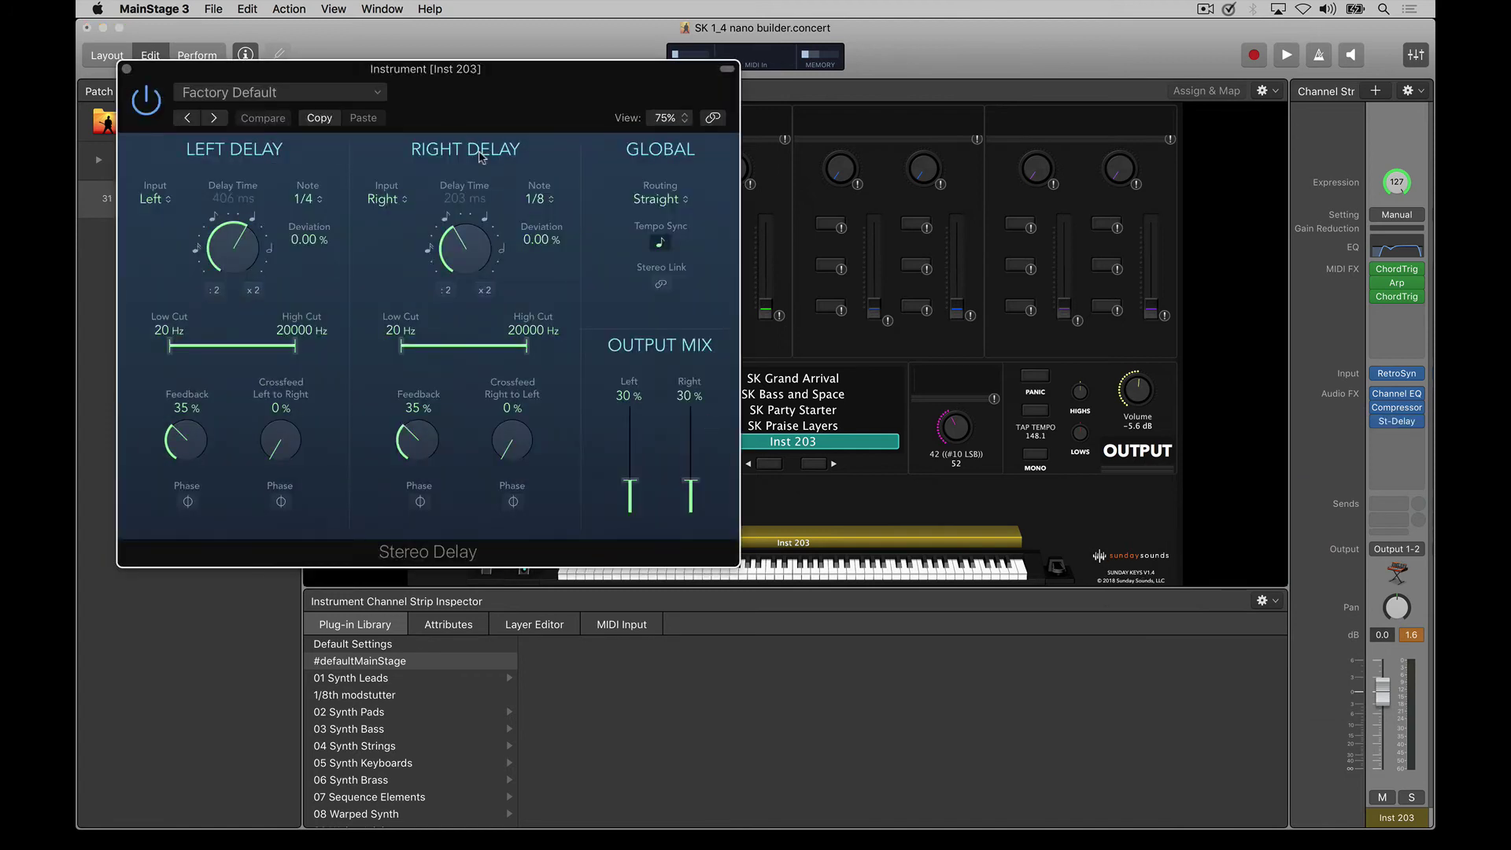
click(547, 201)
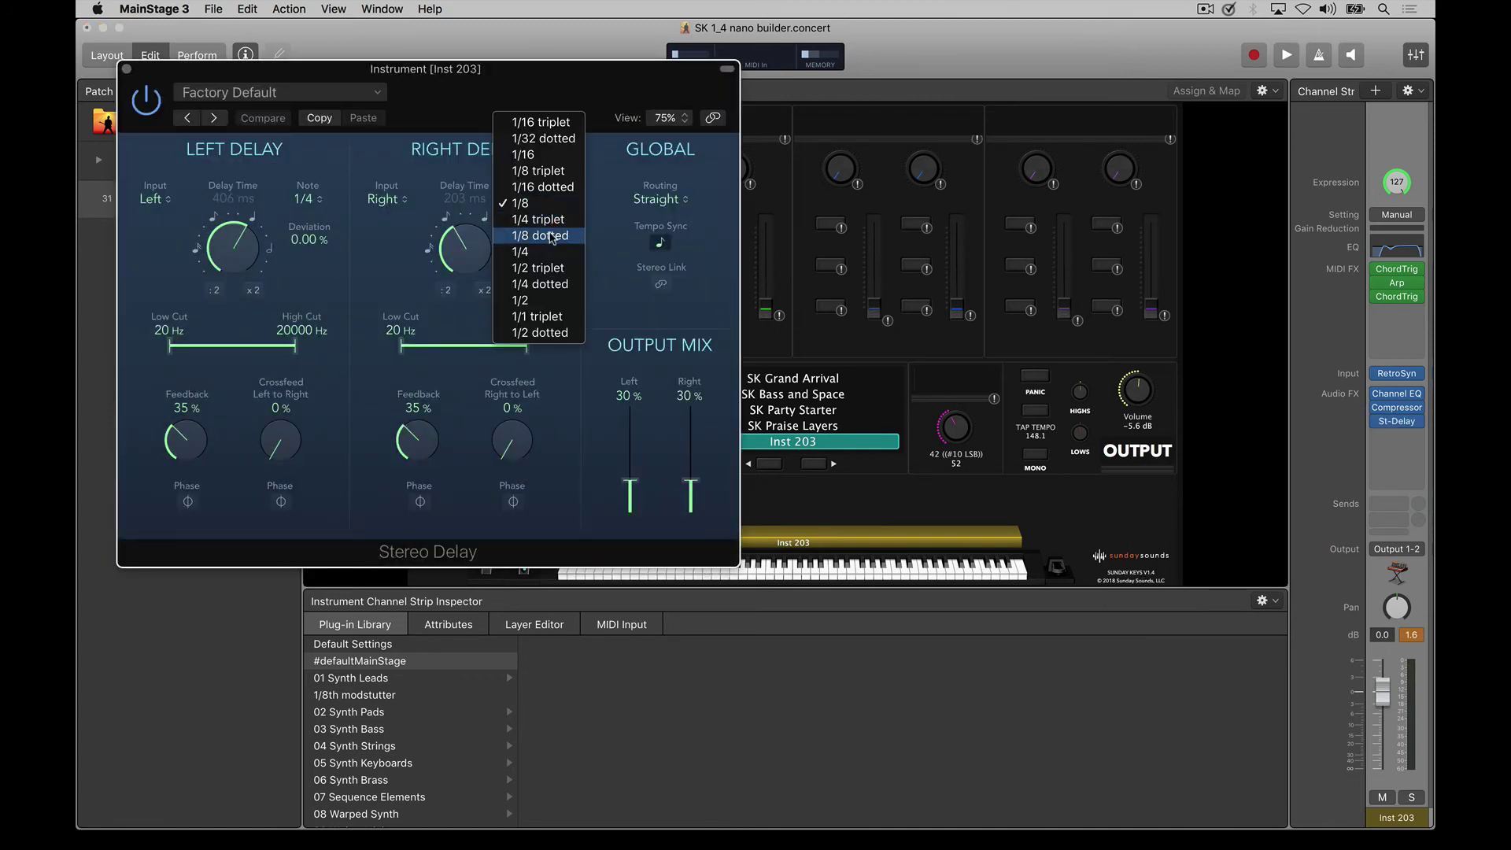
click(543, 236)
drag(530, 108, 555, 113)
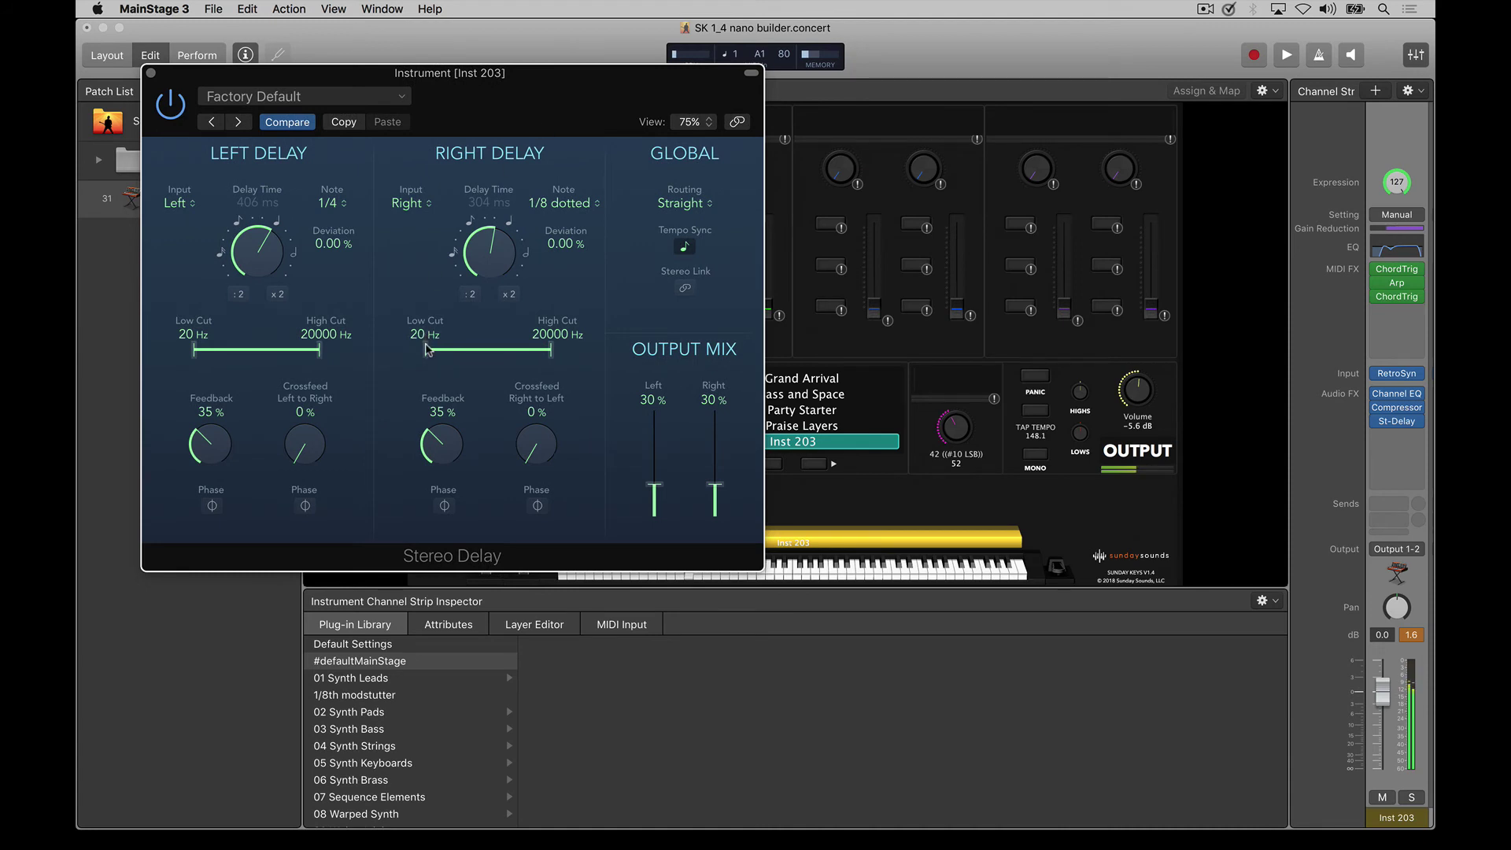
drag(429, 354, 472, 353)
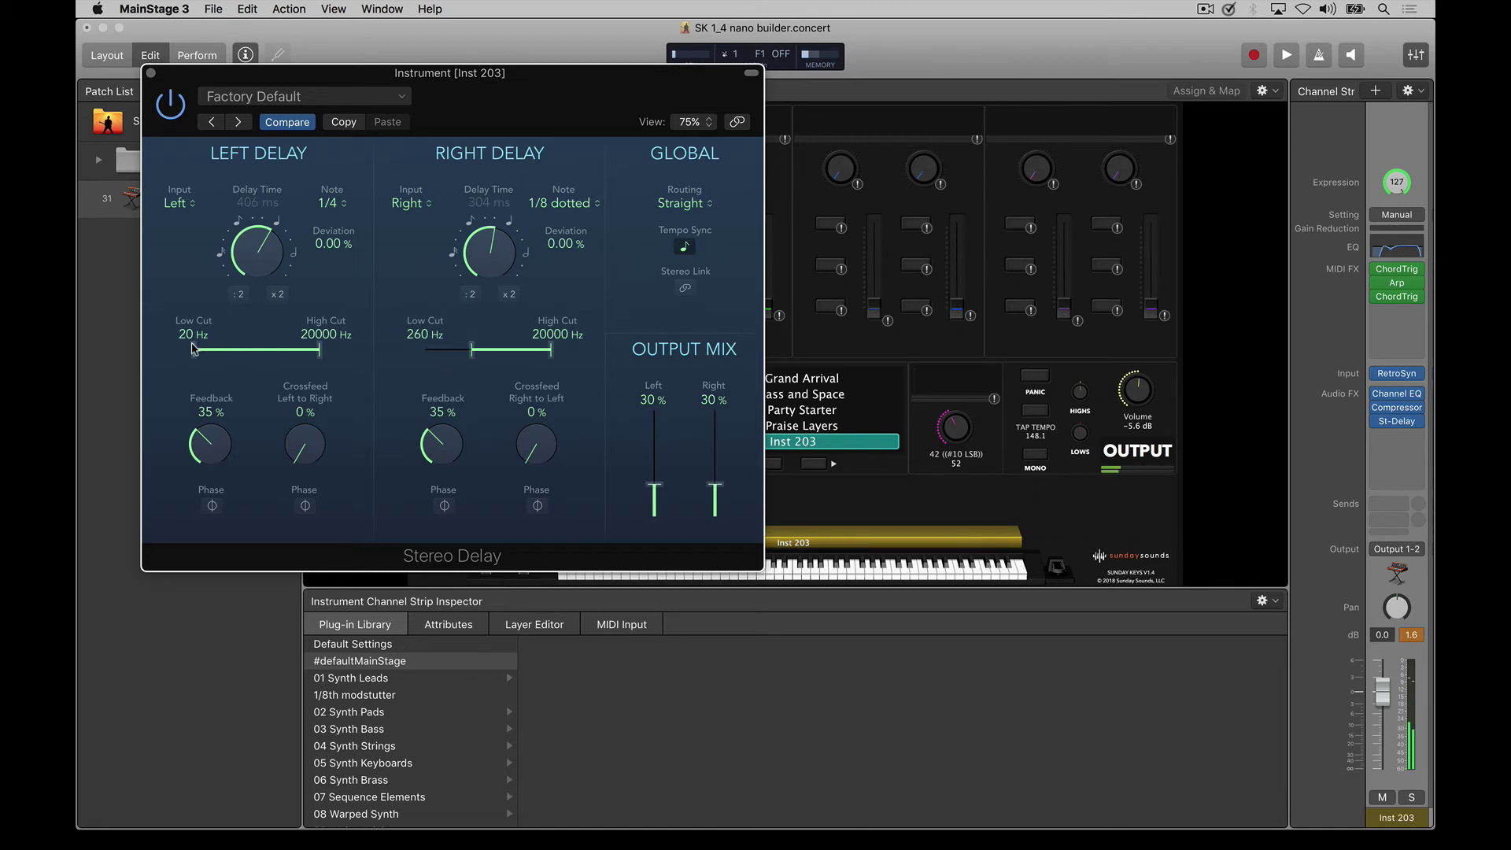
drag(194, 351, 240, 354)
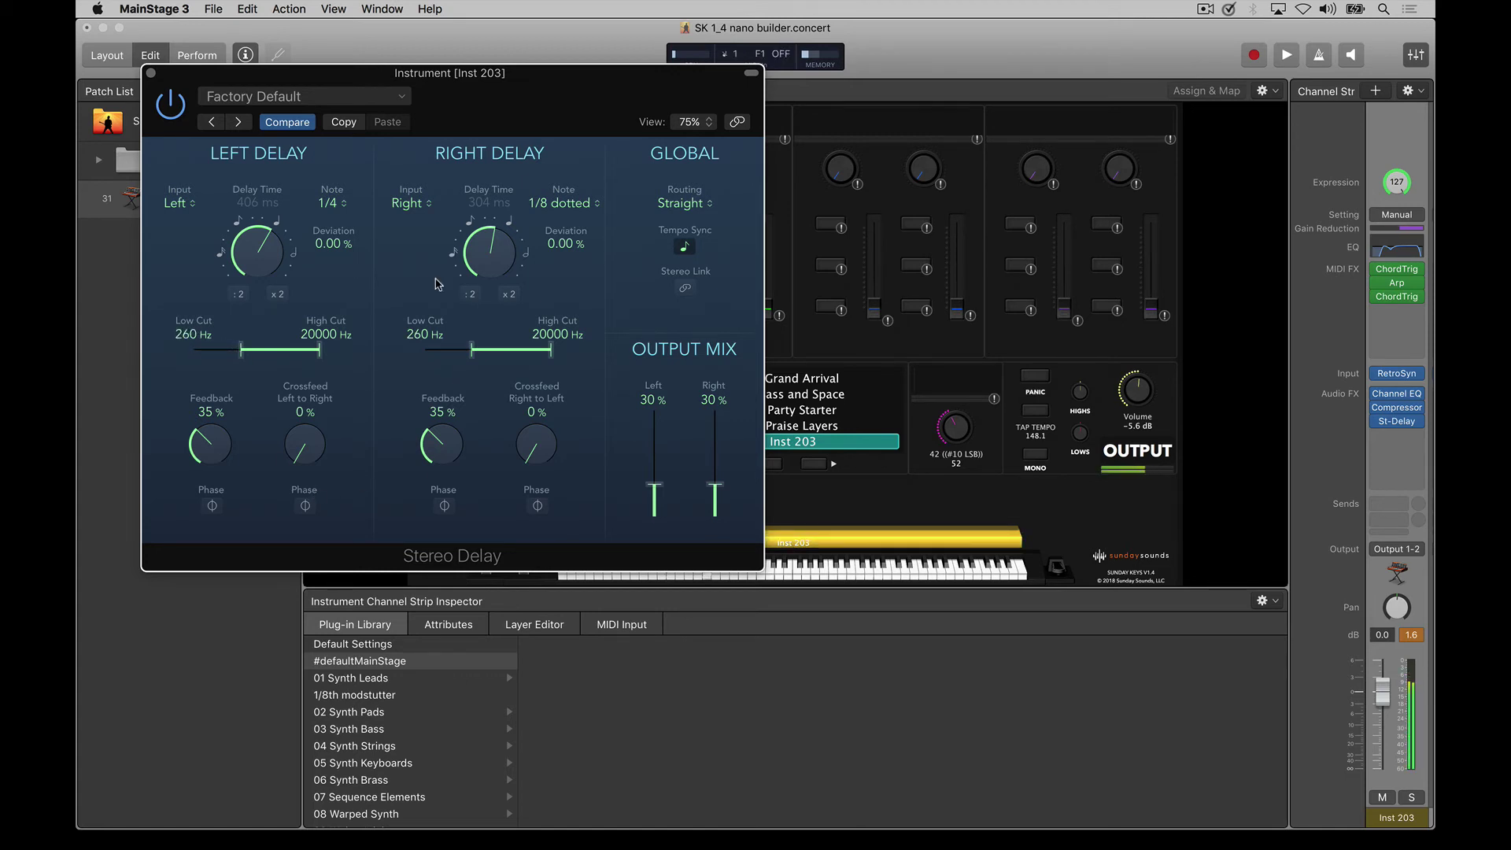
click(152, 74)
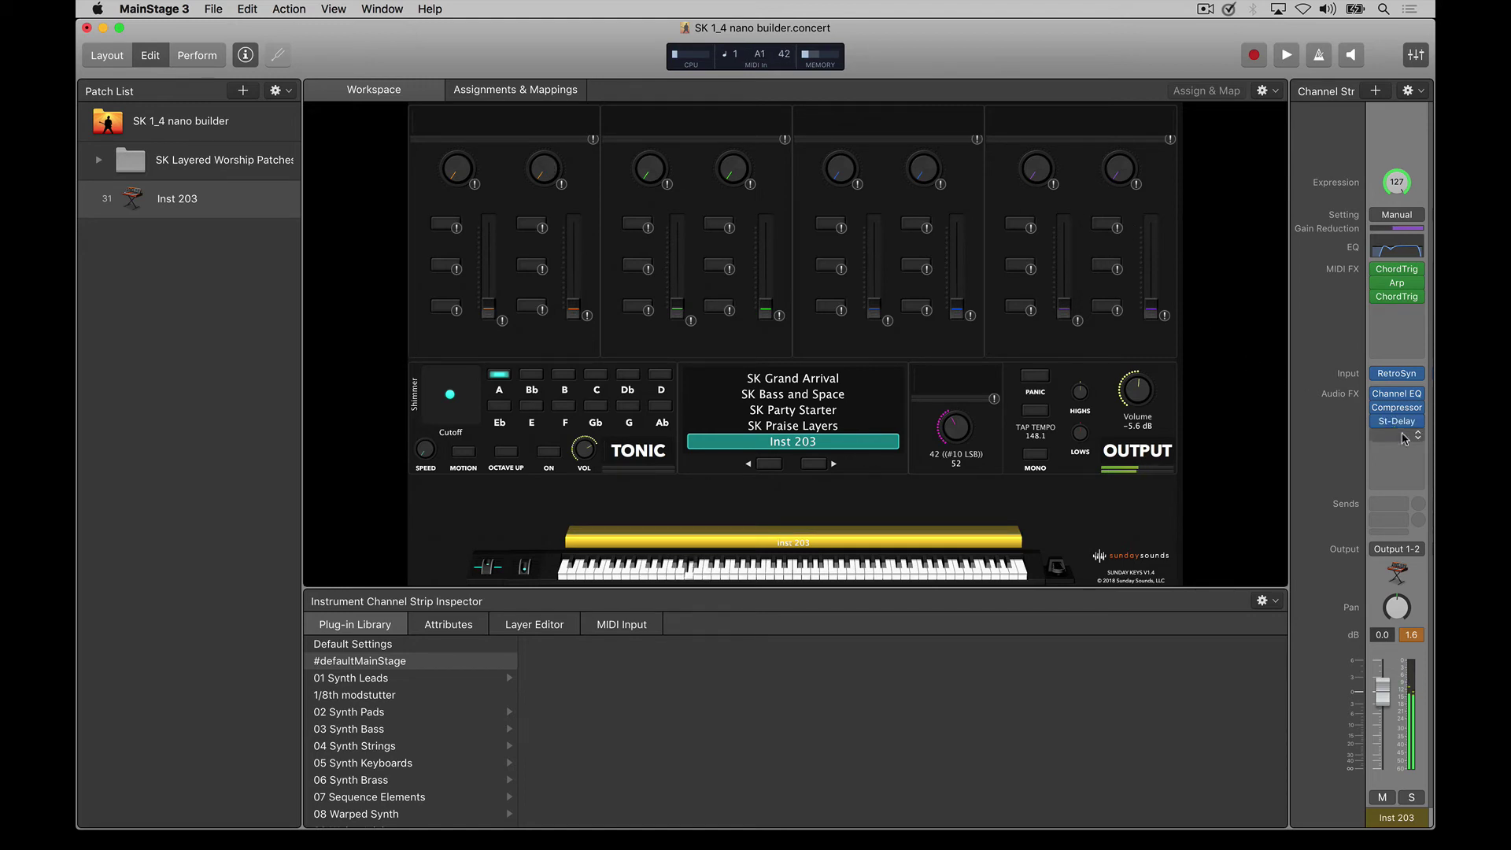
Open the Retro Synth plug-in window, reposition it, and check the filter envelope amount
click(1399, 376)
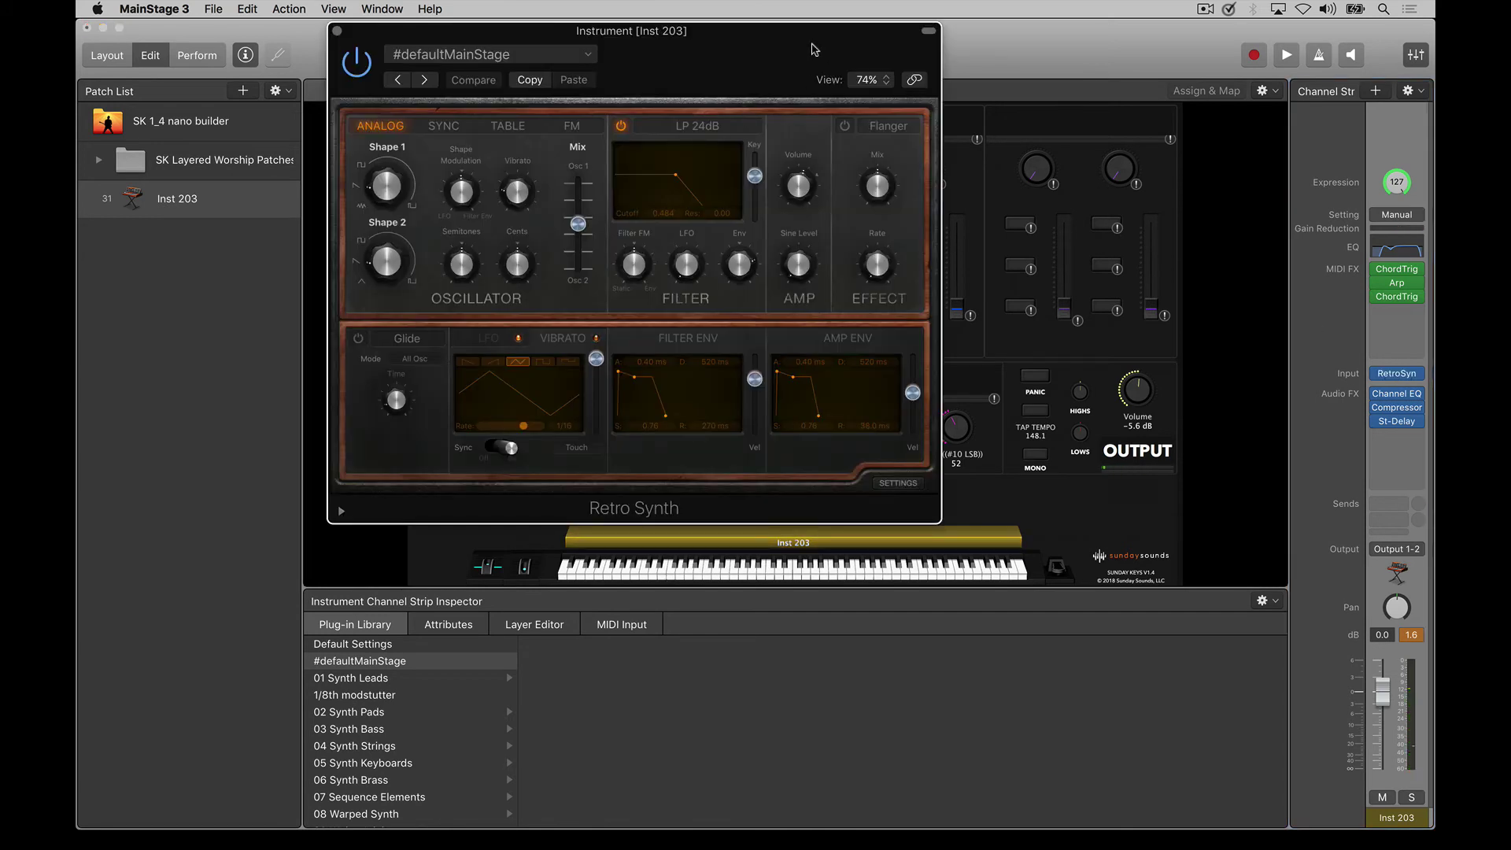
drag(815, 52, 754, 66)
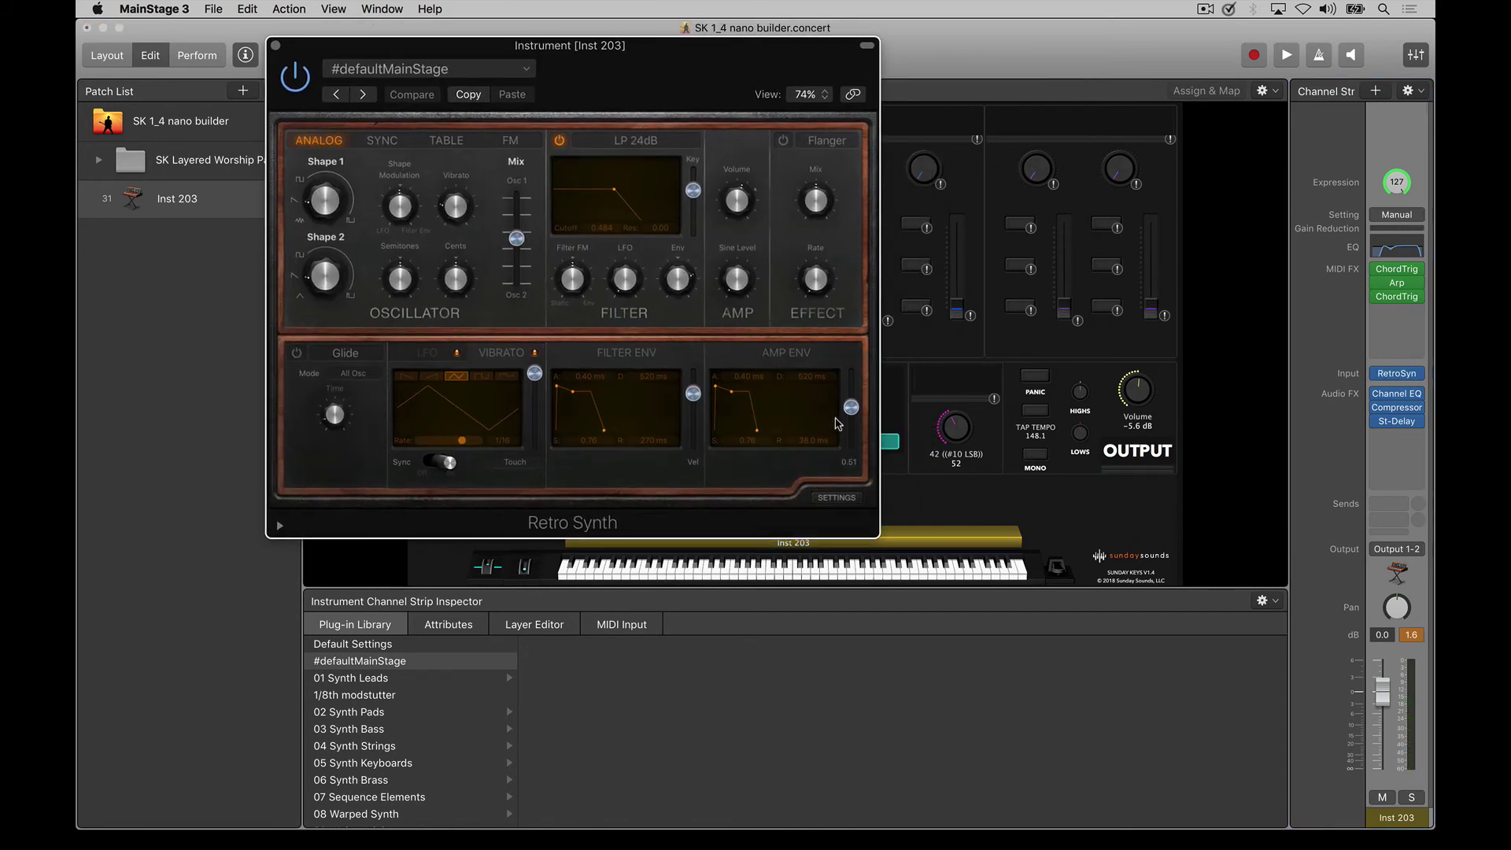
click(682, 269)
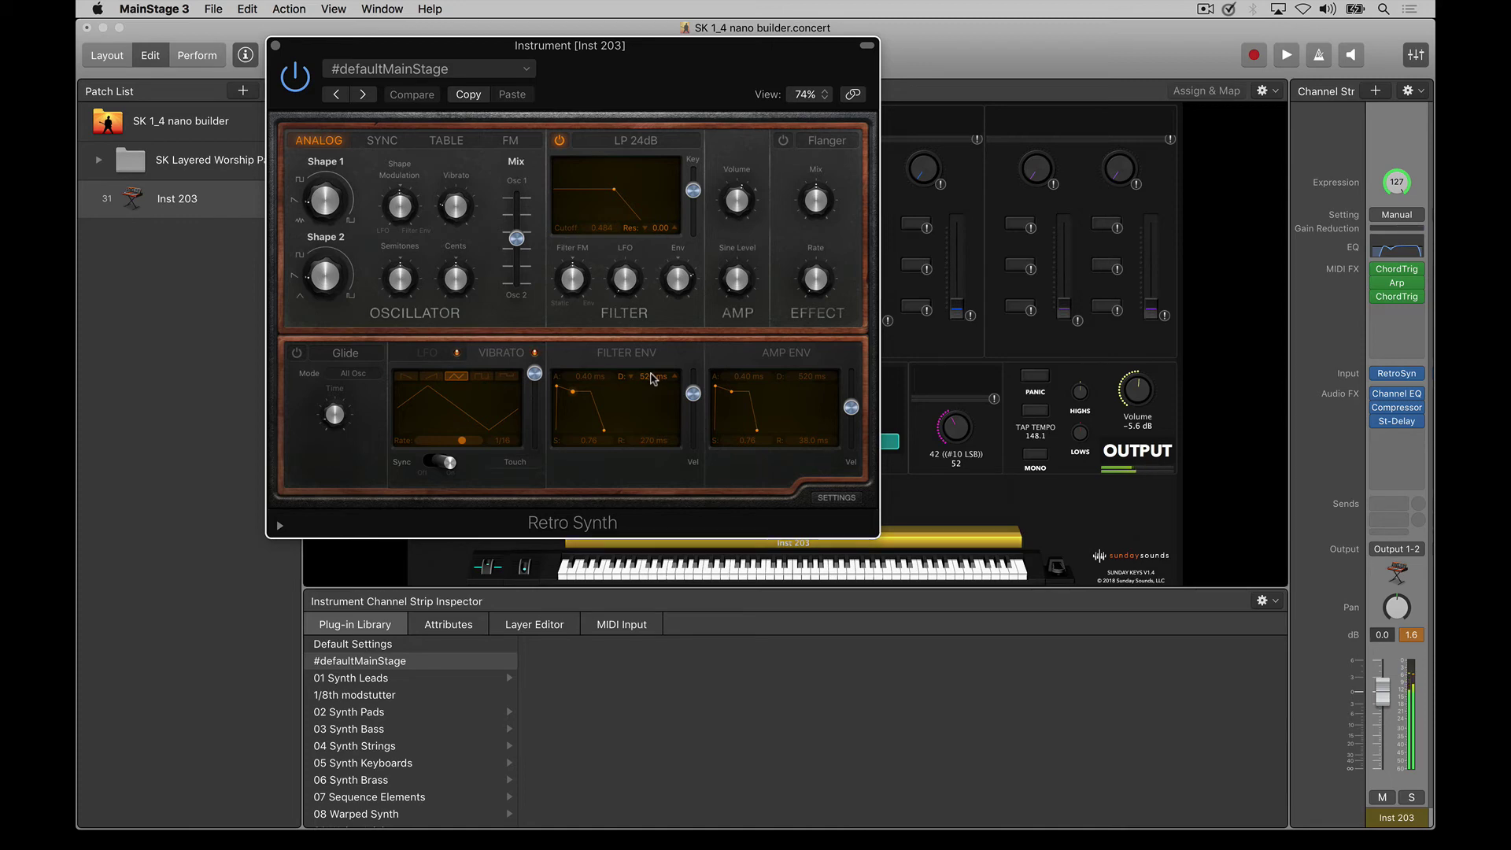
Switch the Arpeggiator to a 4-step Grid pattern with notes on steps 2–4 and step 1 loudest
click(275, 45)
mouse_move(1397, 285)
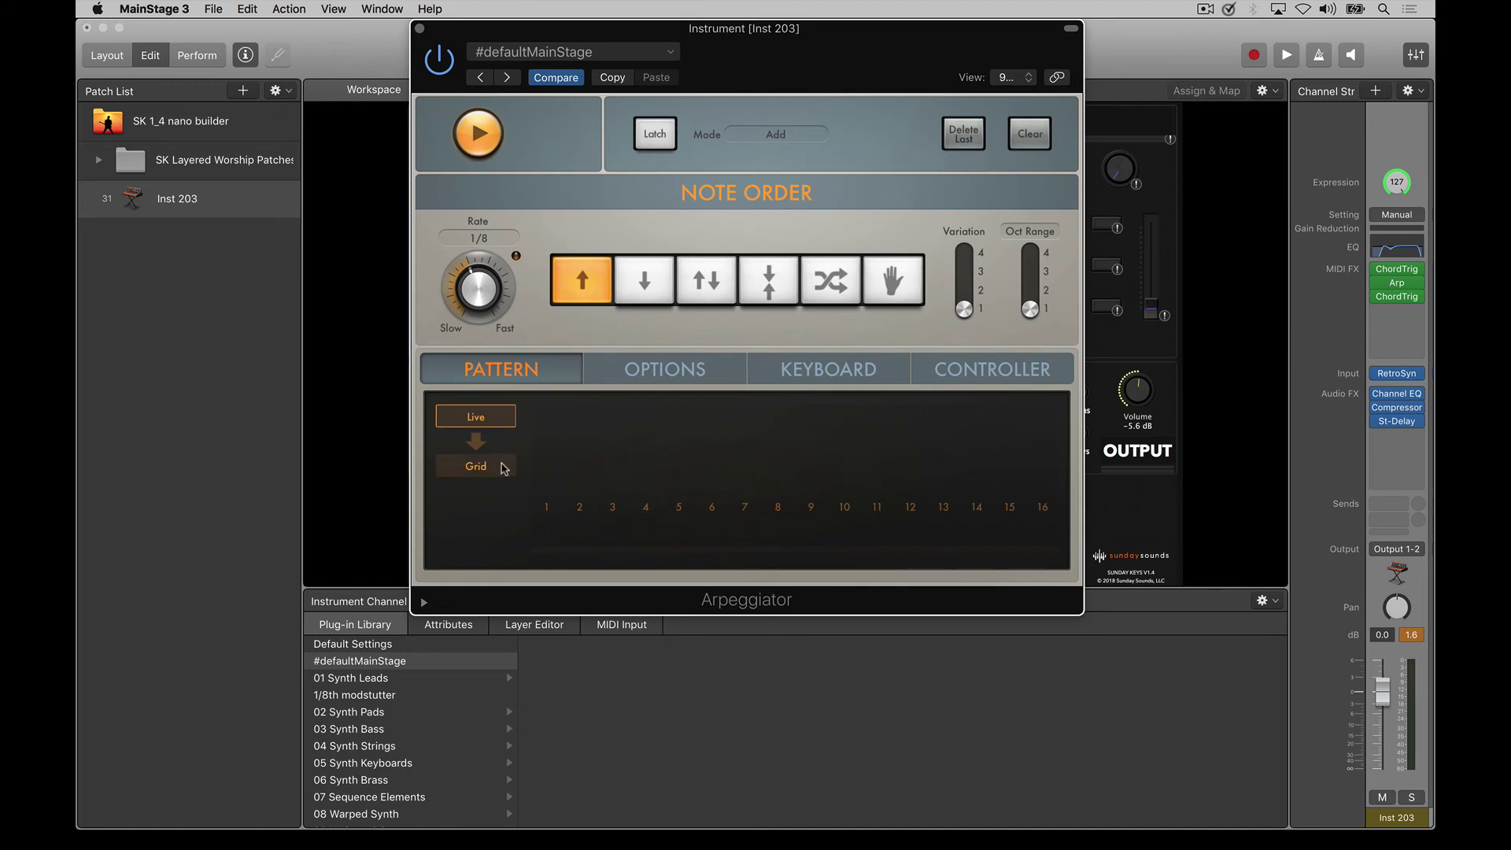
click(496, 470)
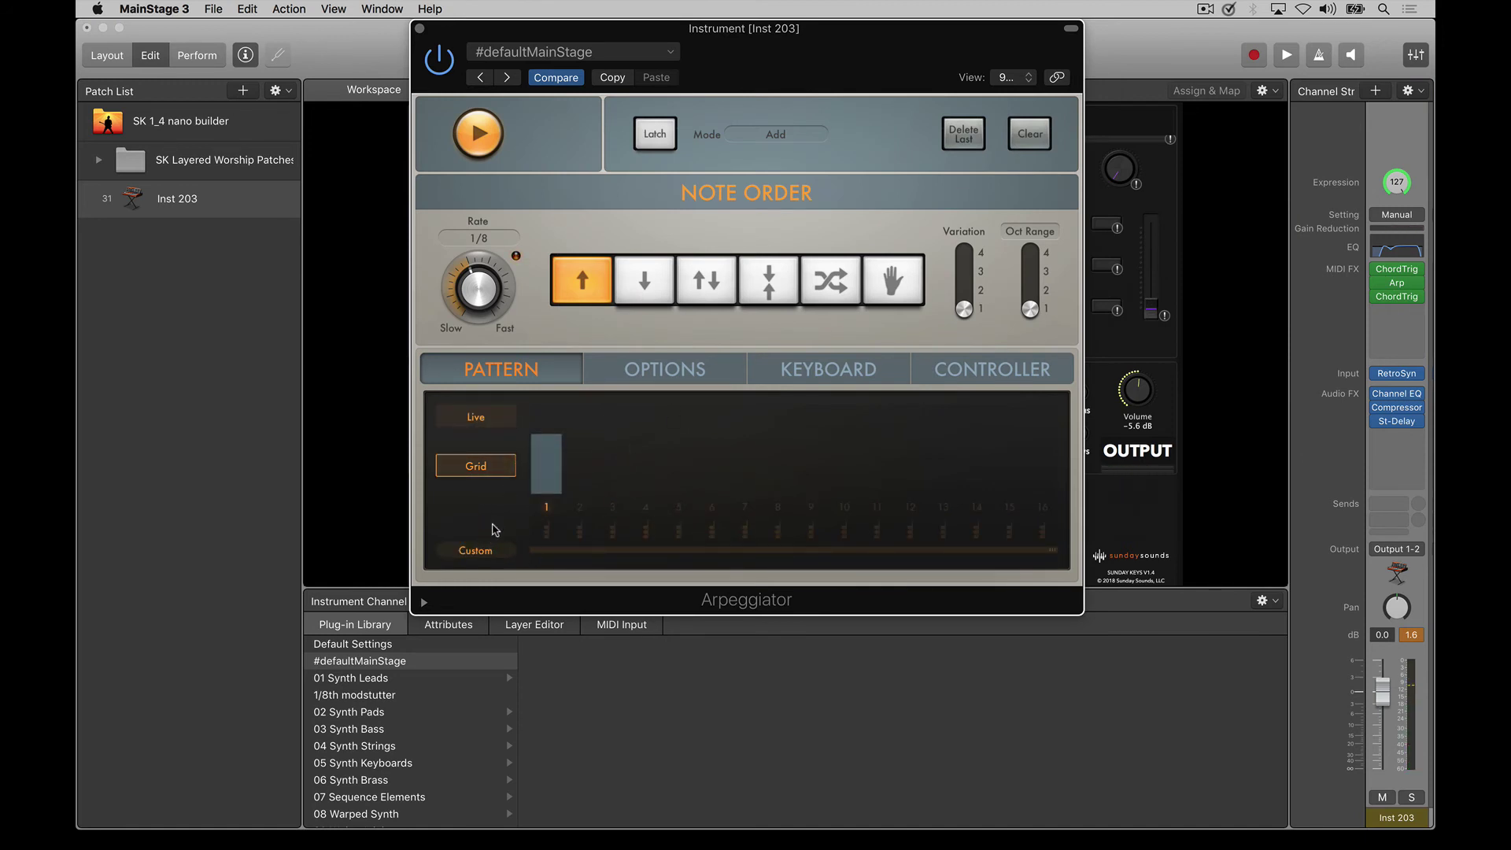
drag(1054, 550, 570, 539)
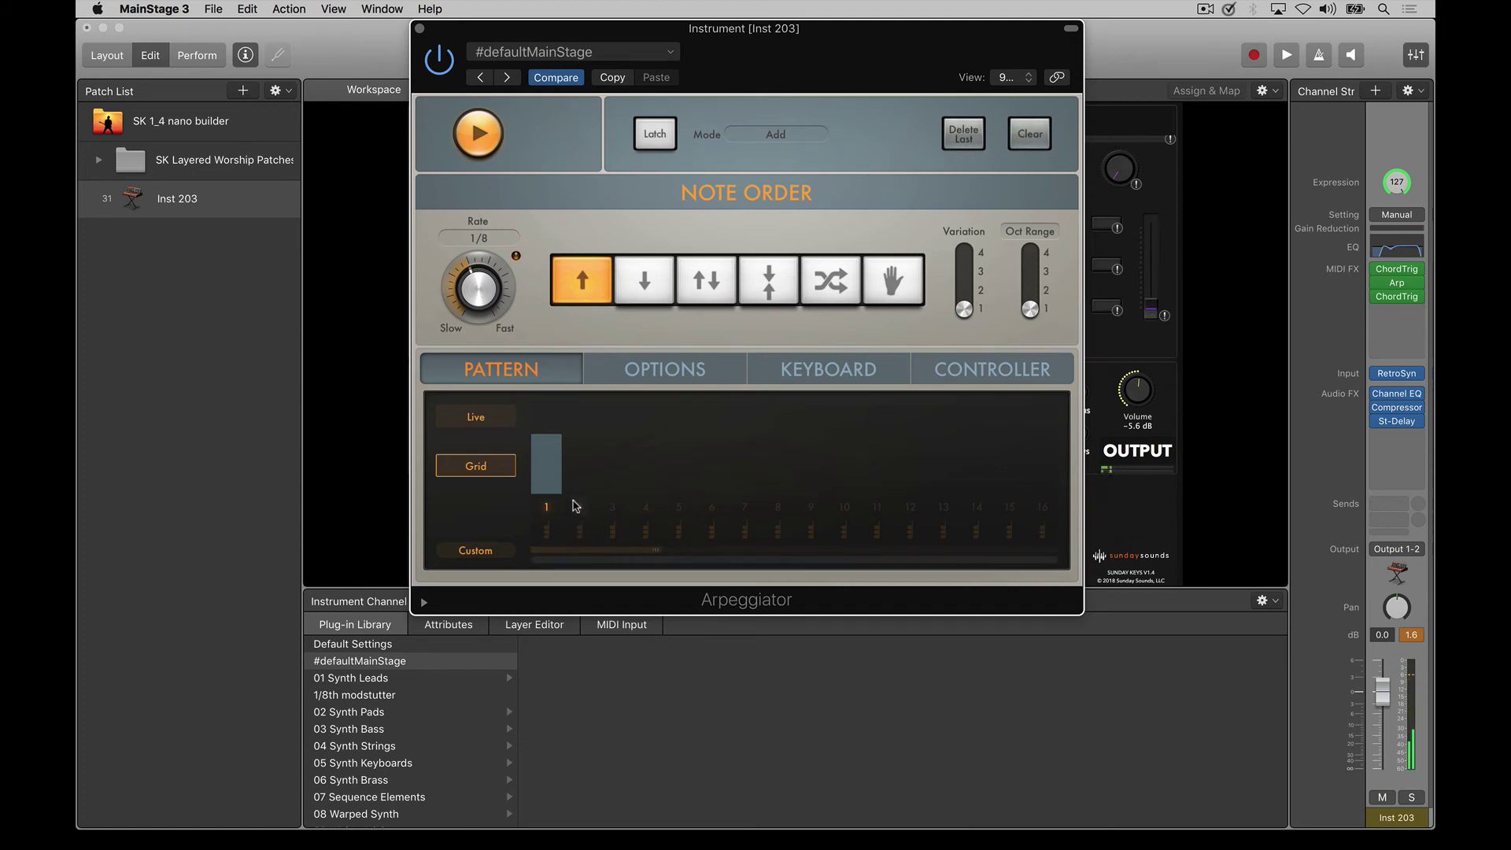
click(580, 508)
click(613, 509)
click(649, 510)
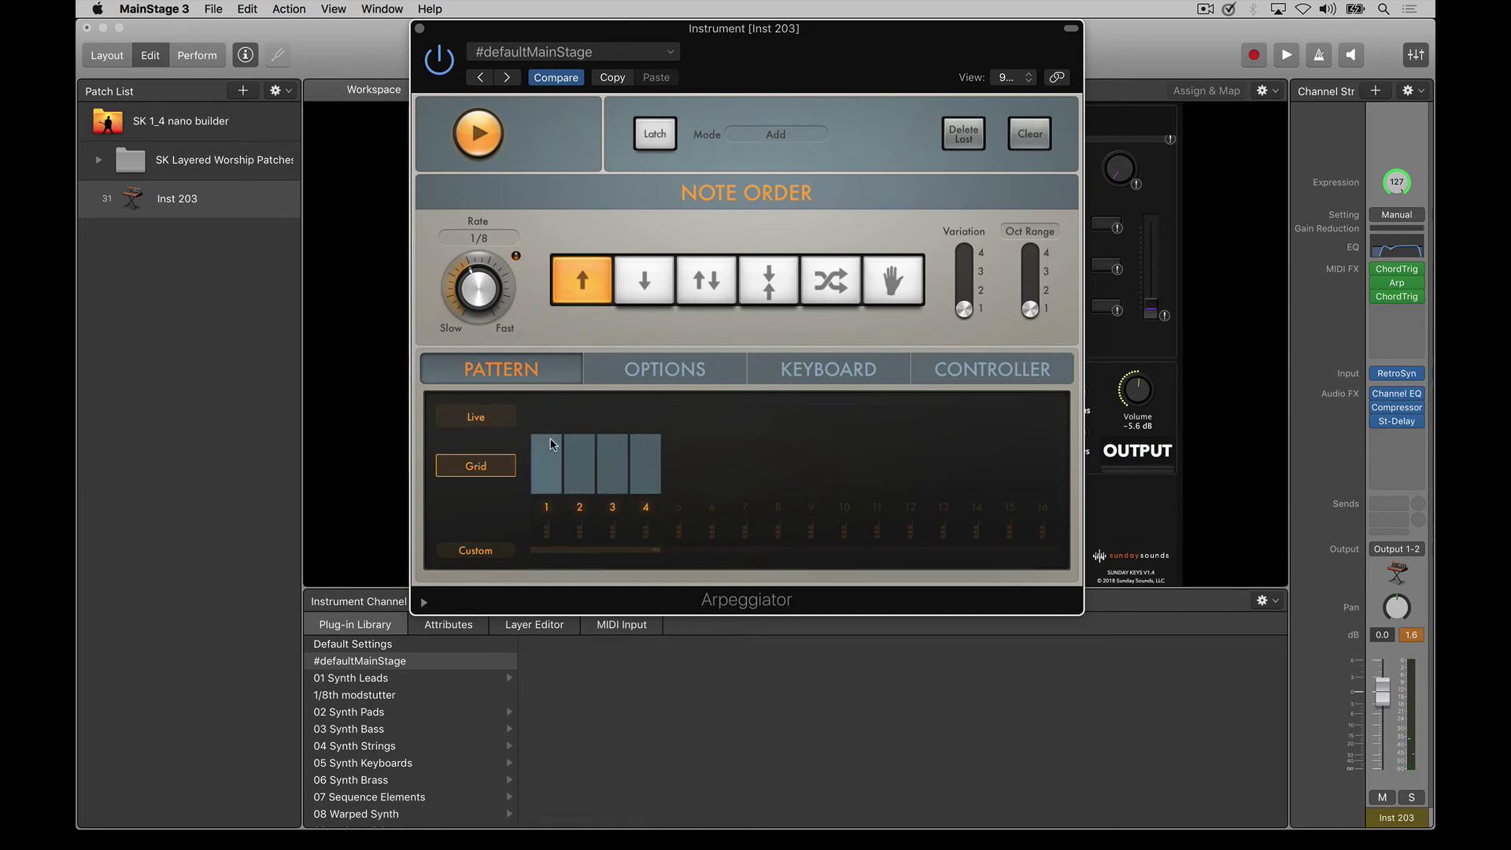
mouse_move(549, 450)
mouse_down()
mouse_move(548, 427)
mouse_move(614, 468)
mouse_up()
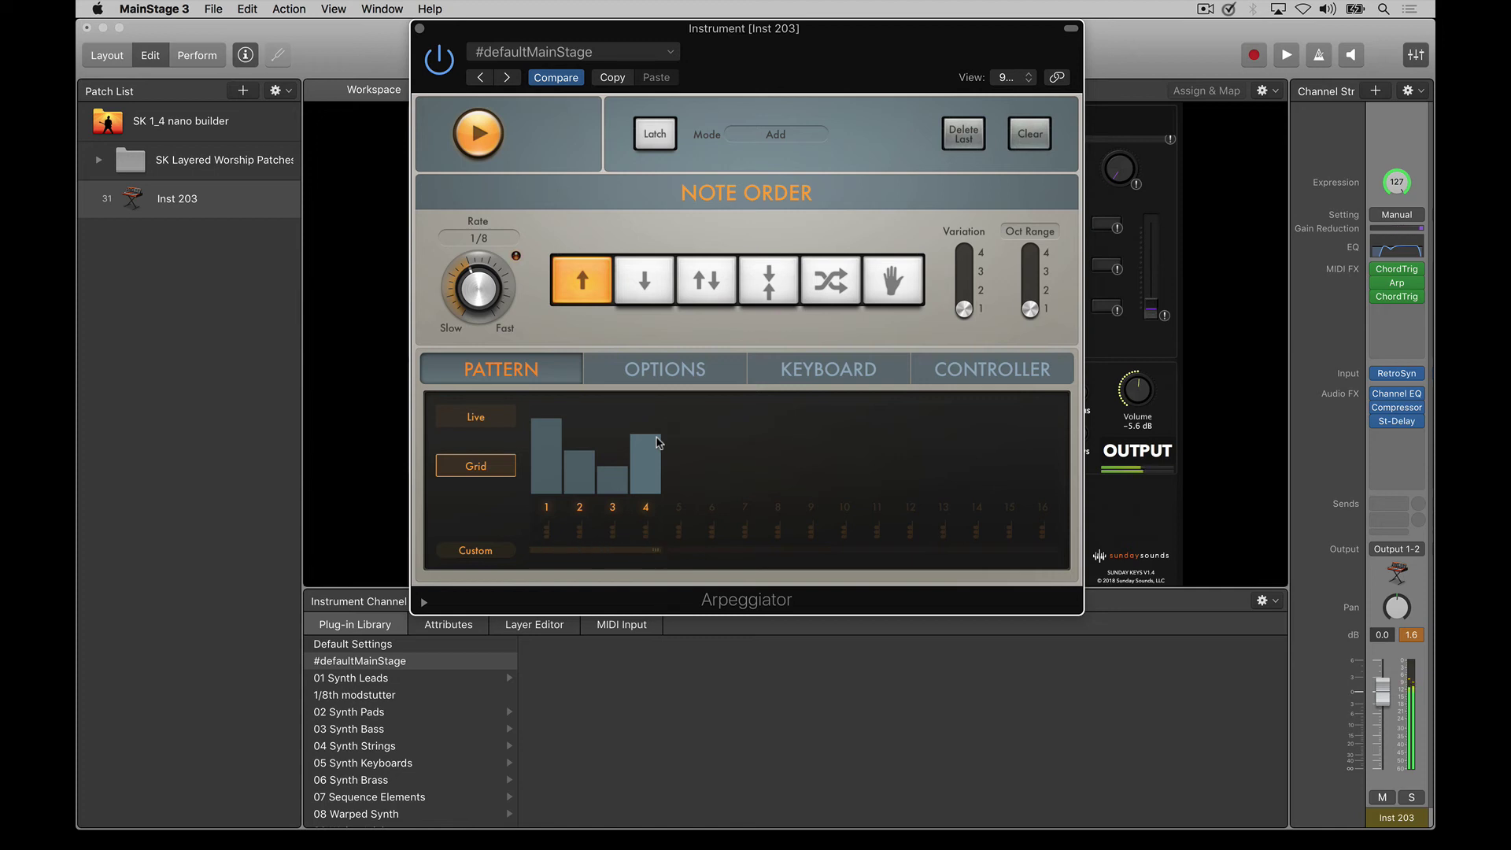
Turn on Retro Synth's Glide at about 44 ms, then move St-Delay down one slot
click(419, 28)
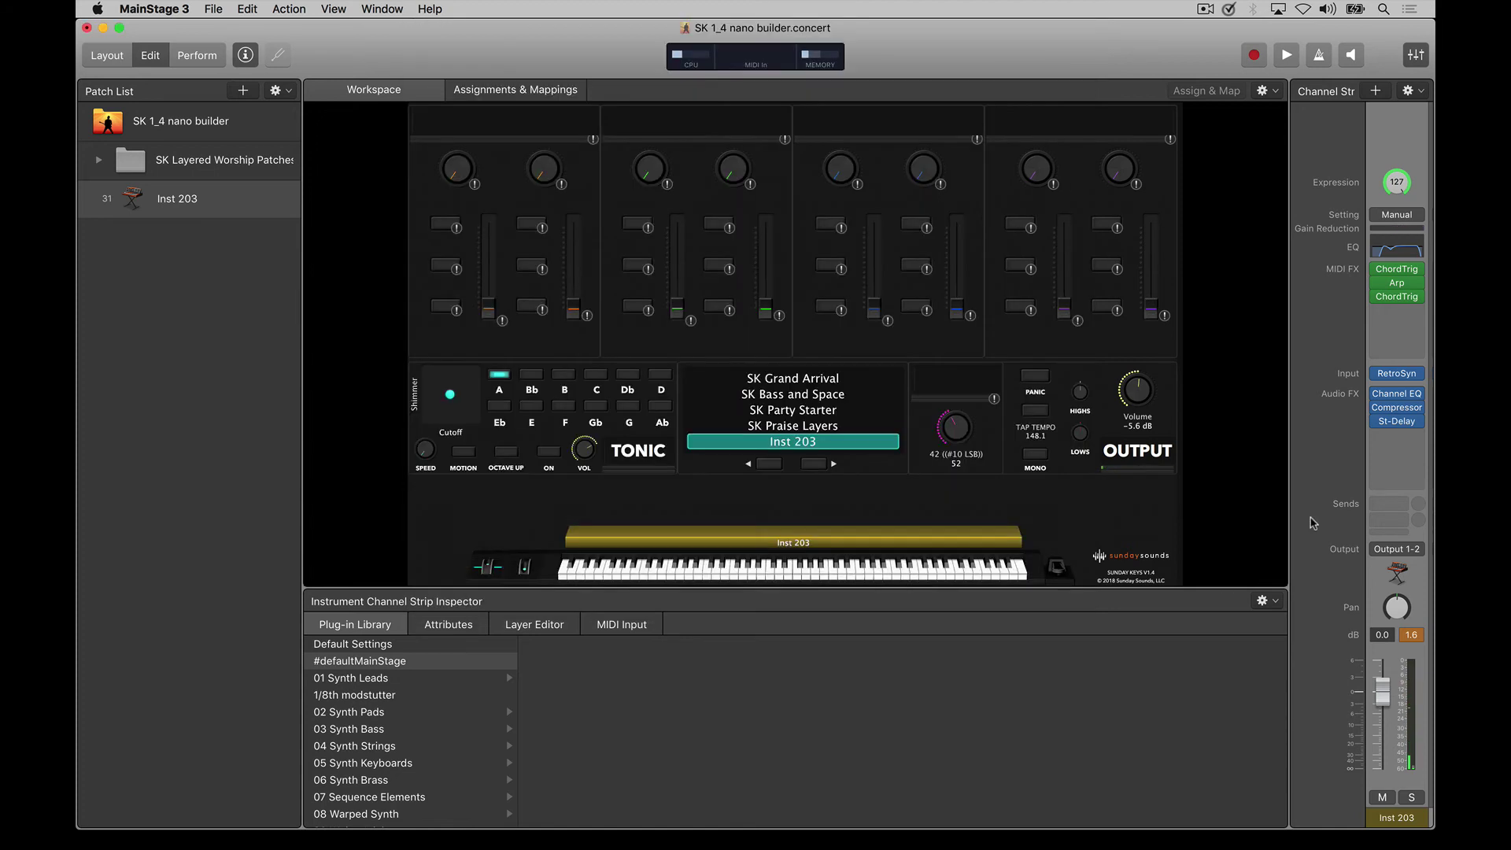
click(1397, 373)
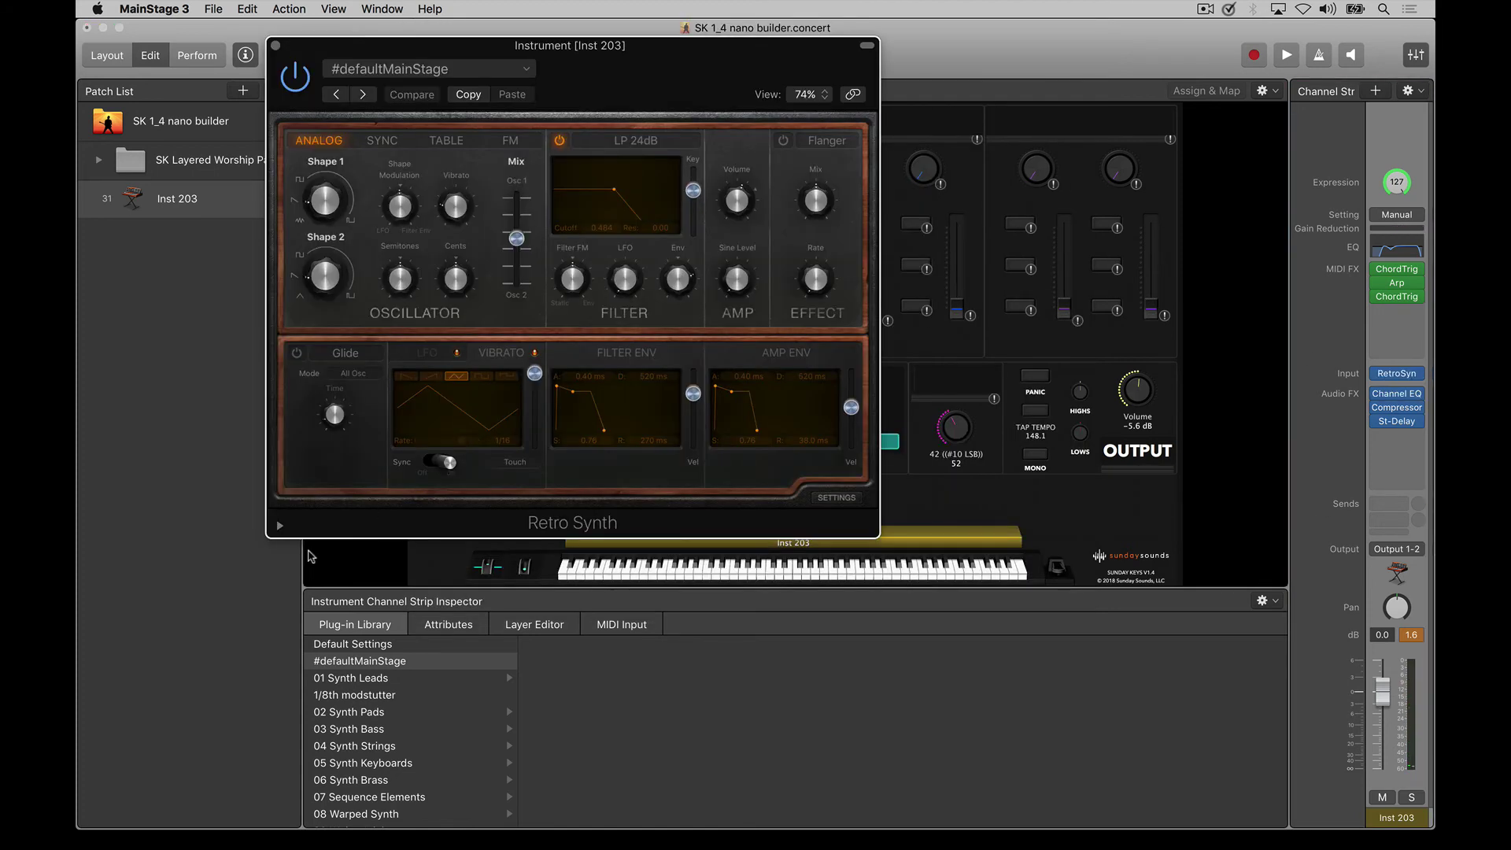
click(297, 353)
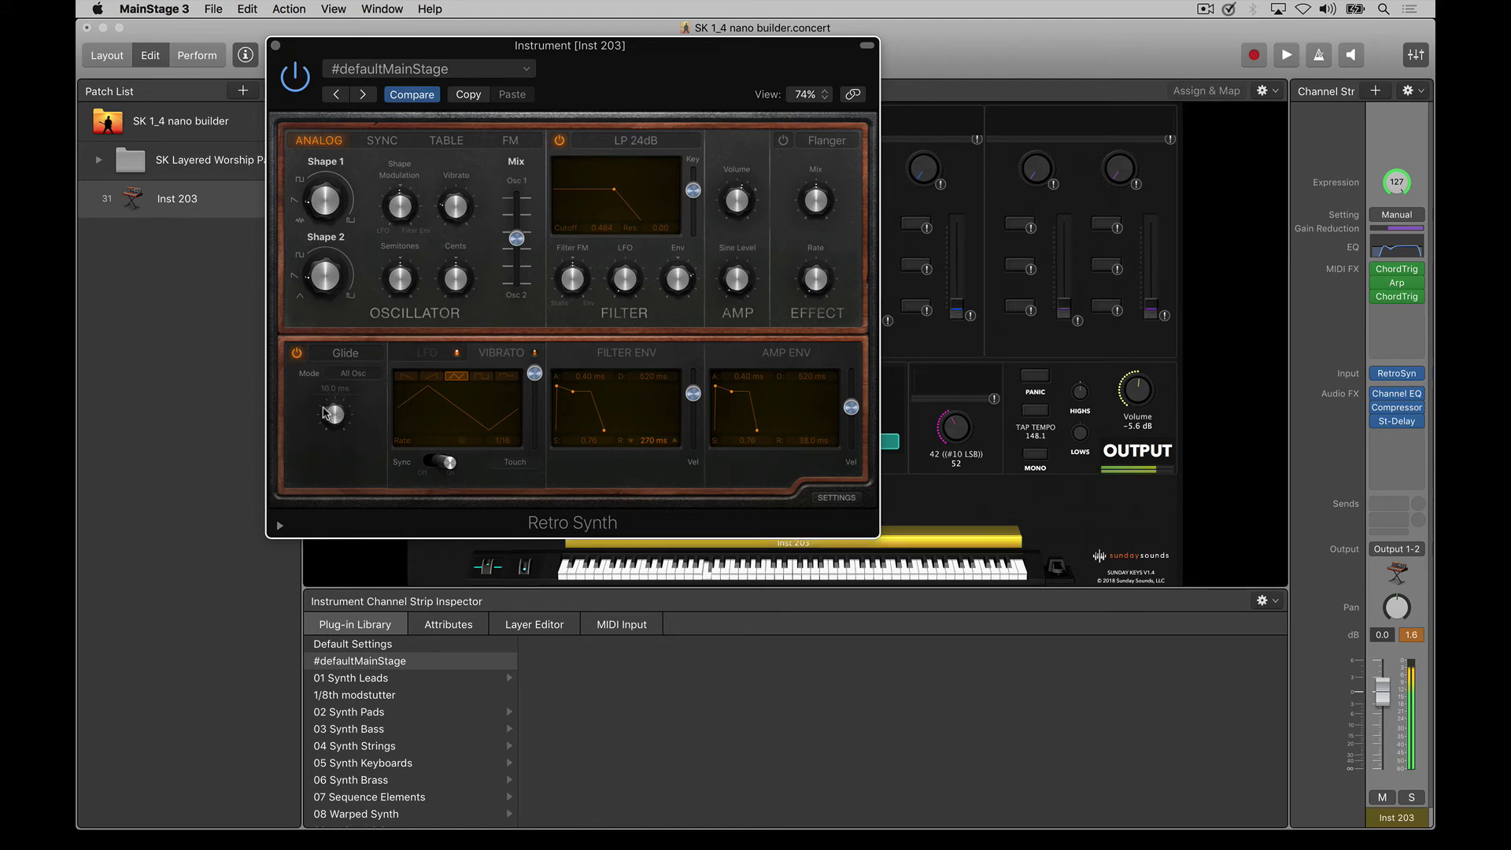
drag(331, 418, 323, 406)
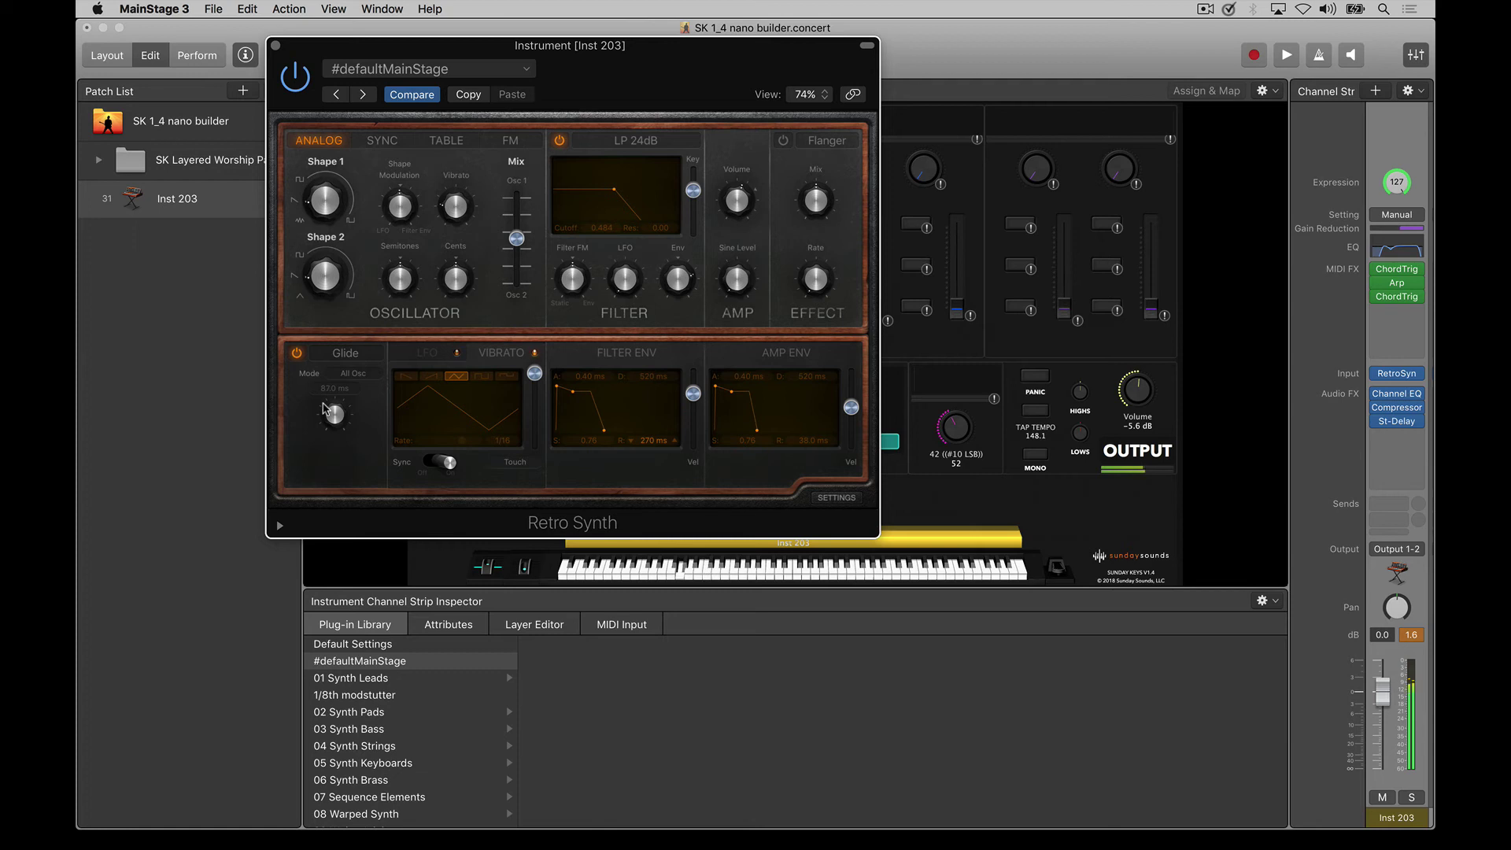
drag(323, 407, 328, 419)
drag(1398, 421, 1398, 434)
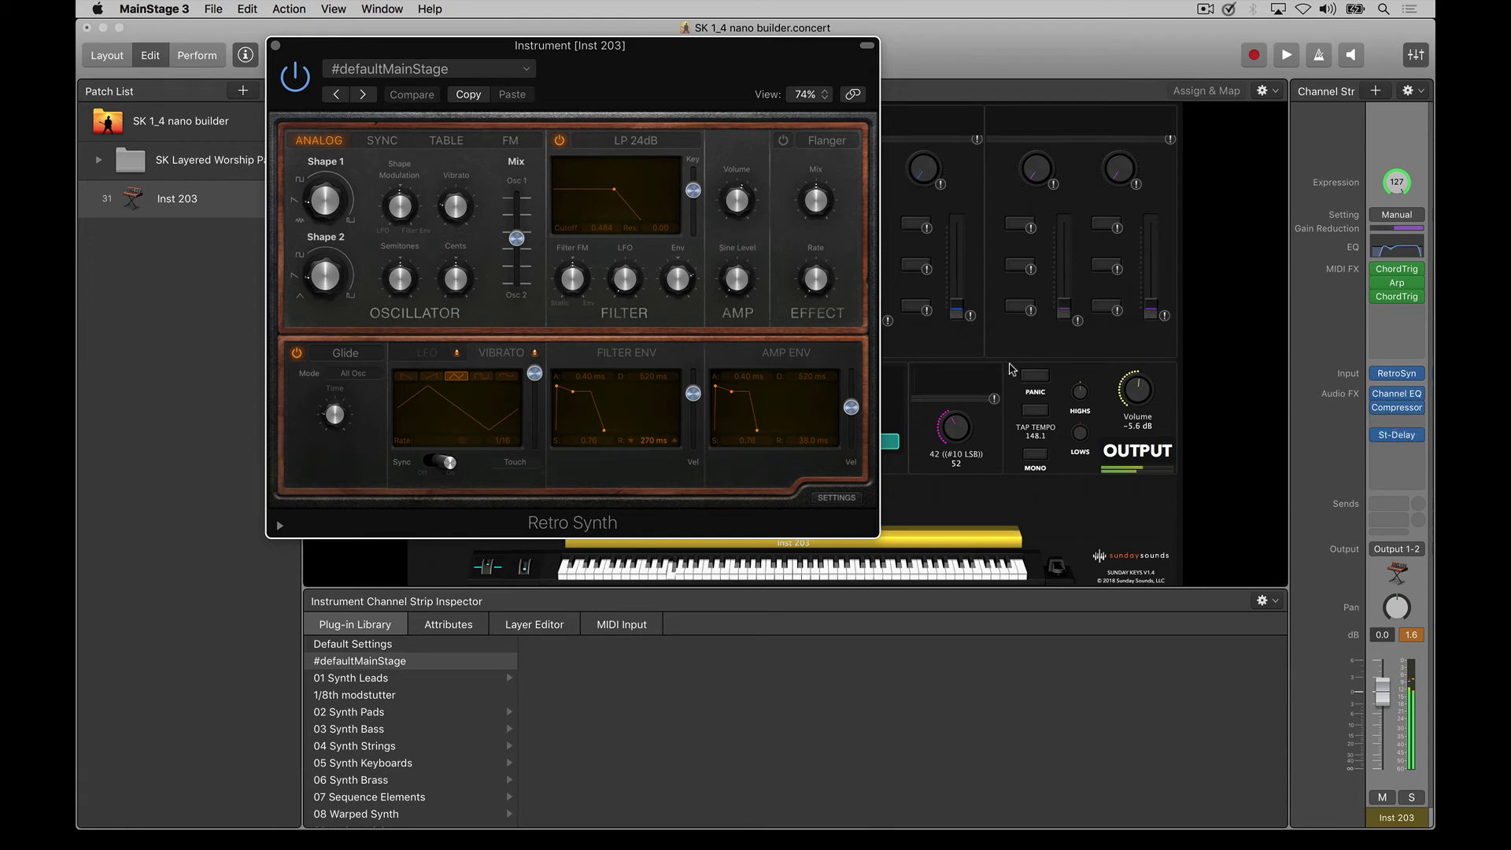
scroll(335, 421, down, 3)
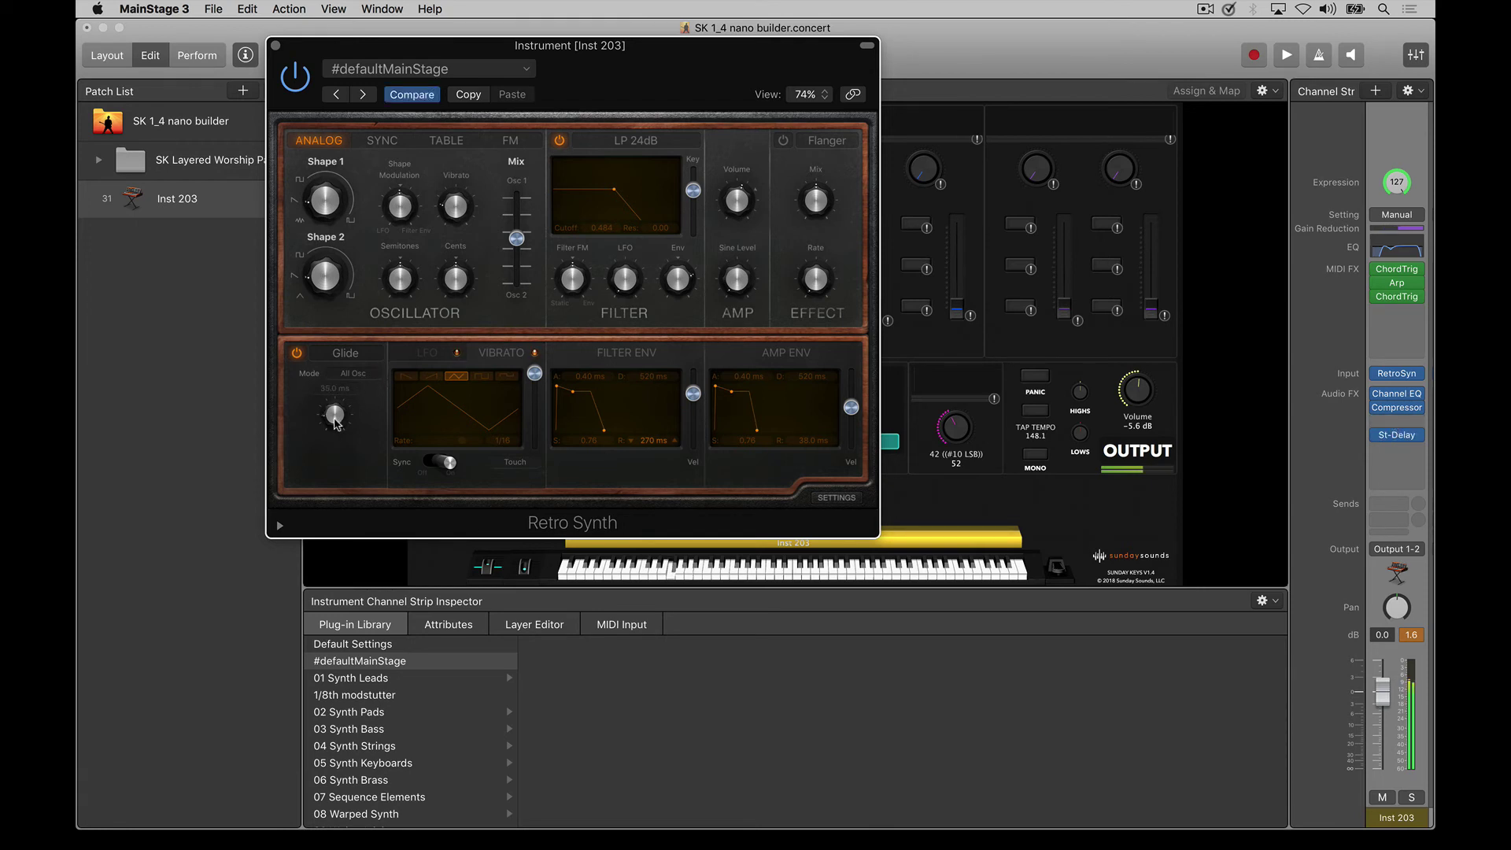
Insert a stereo Chorus with Mix at 48% and Intensity at 16.5%
click(1397, 420)
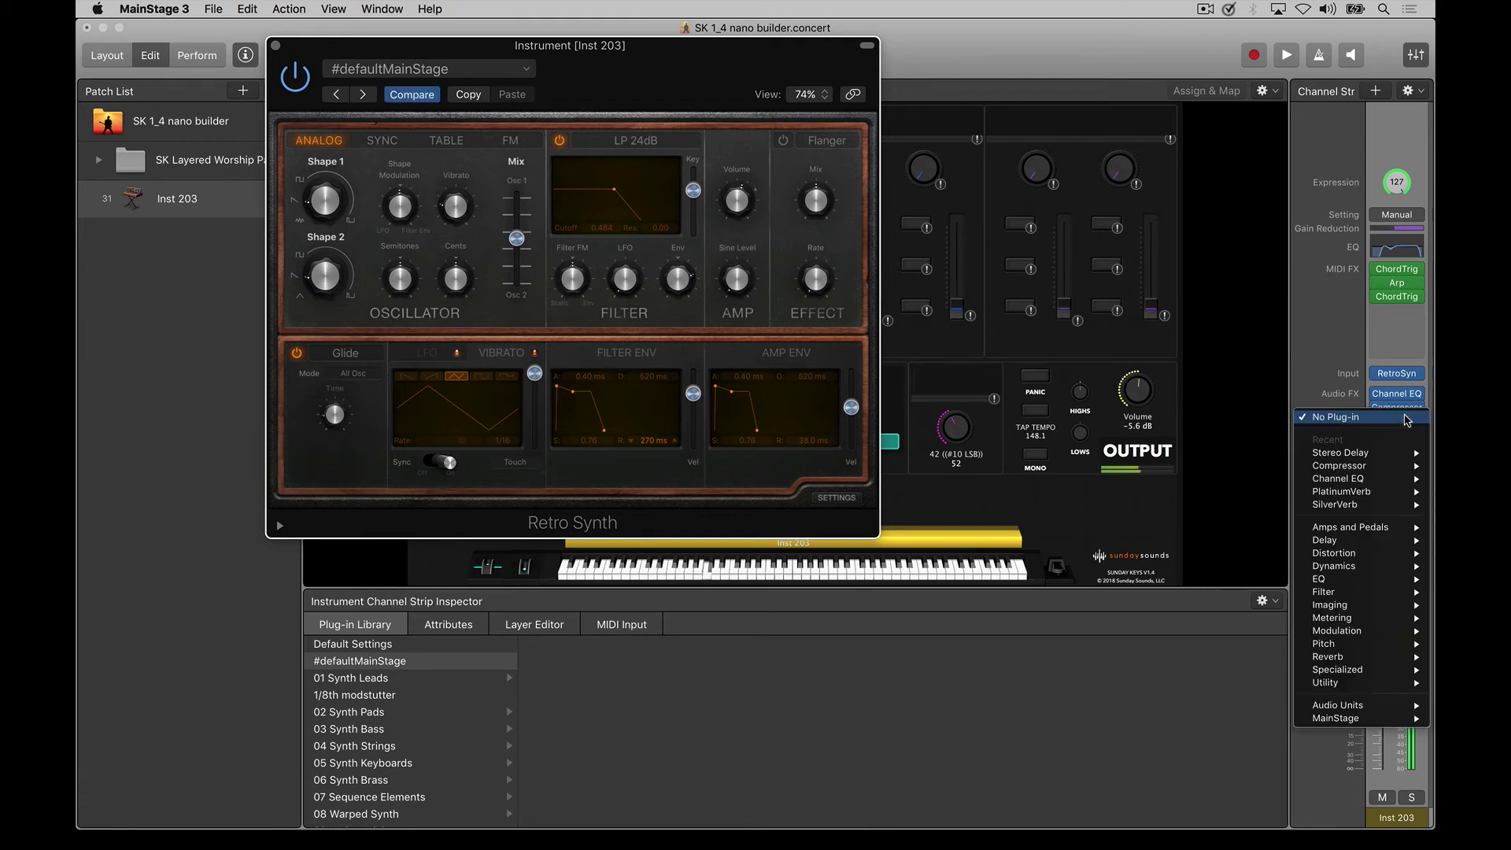
mouse_move(1338, 630)
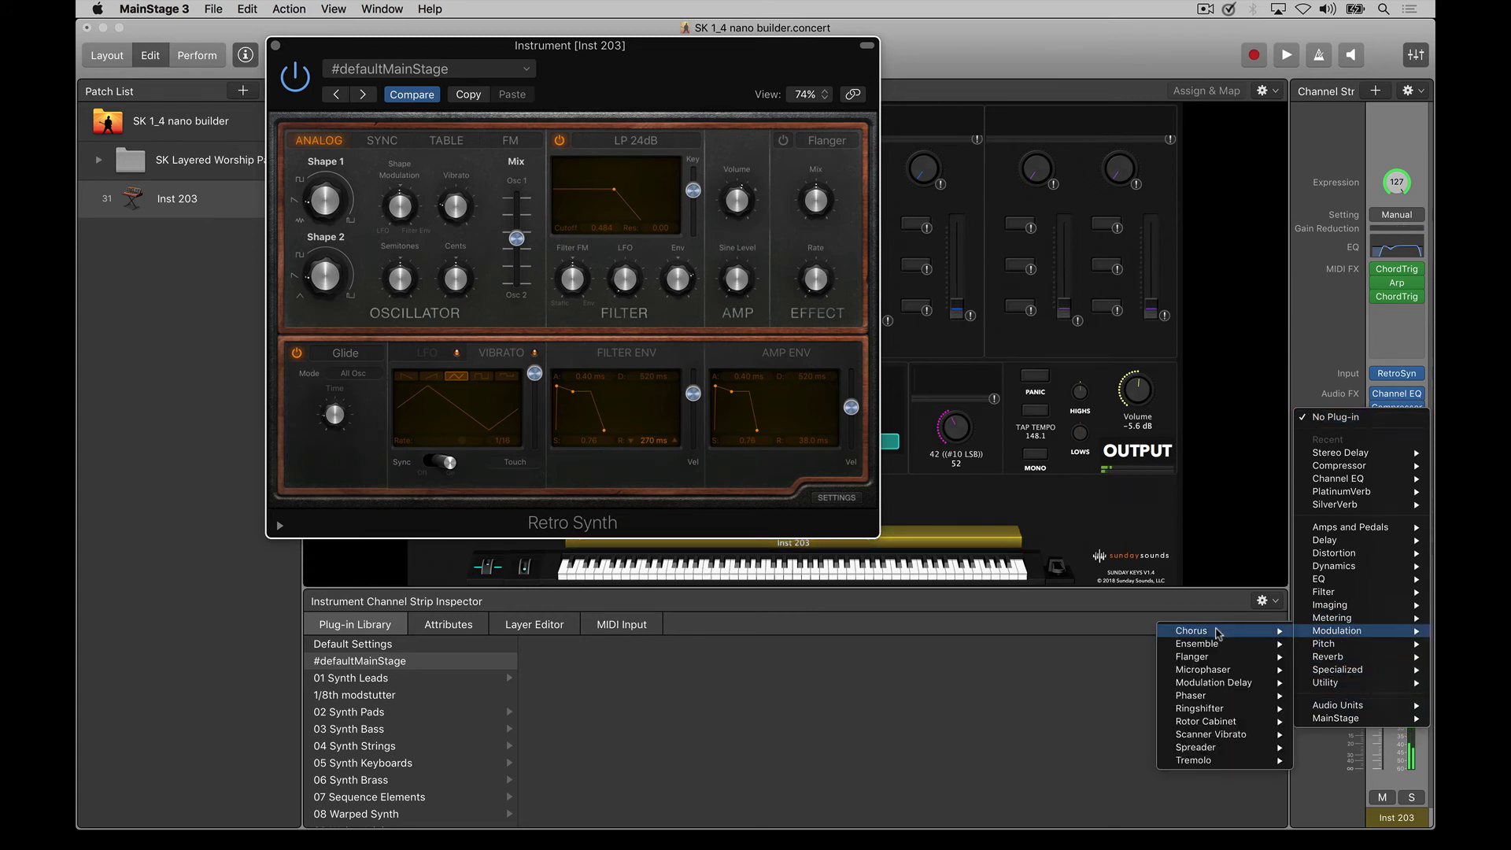
mouse_move(1204, 631)
click(1148, 631)
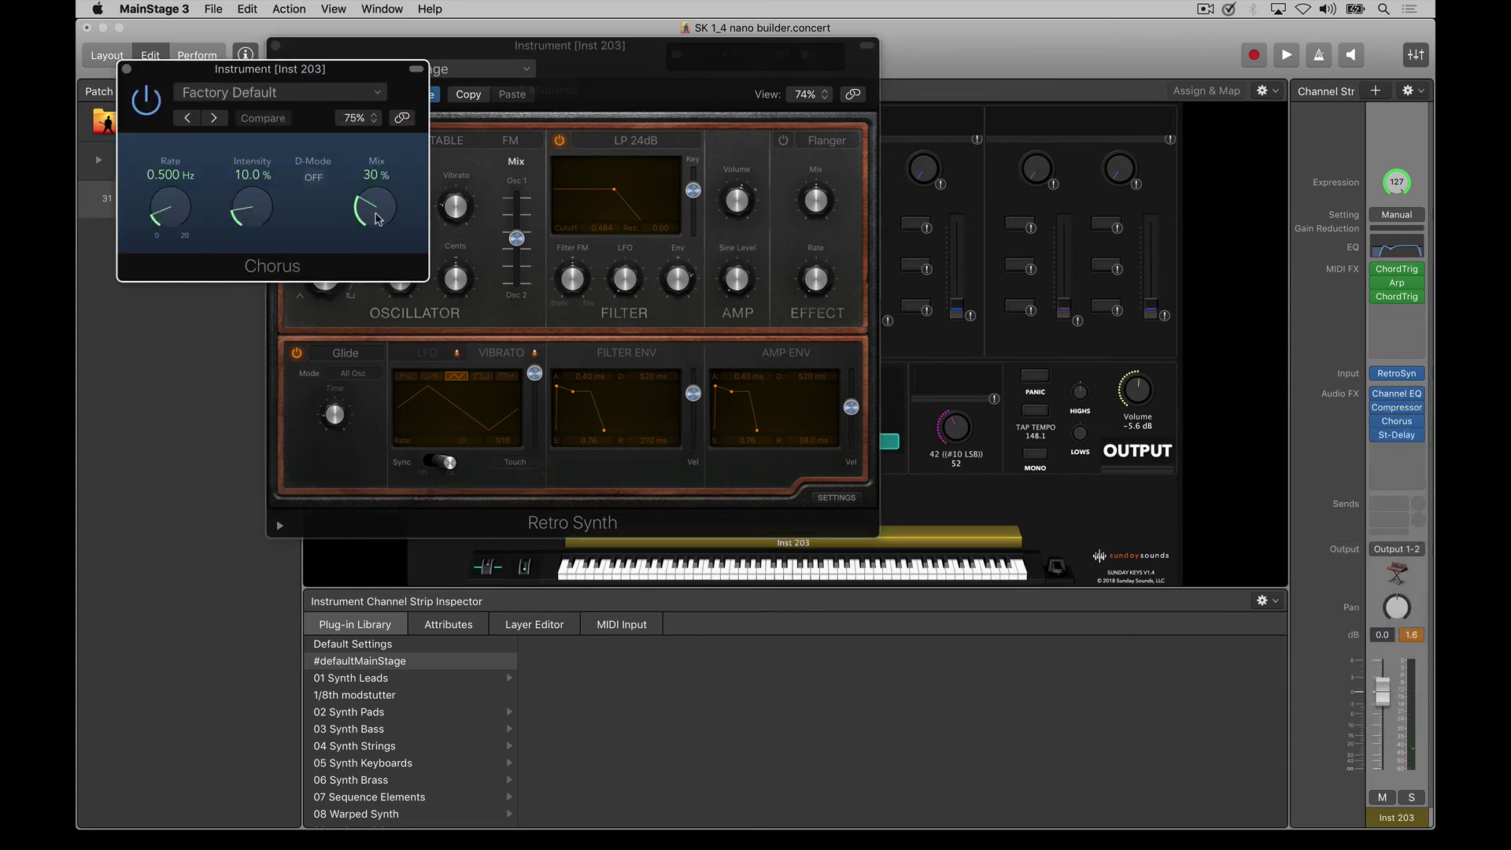
drag(362, 195, 359, 161)
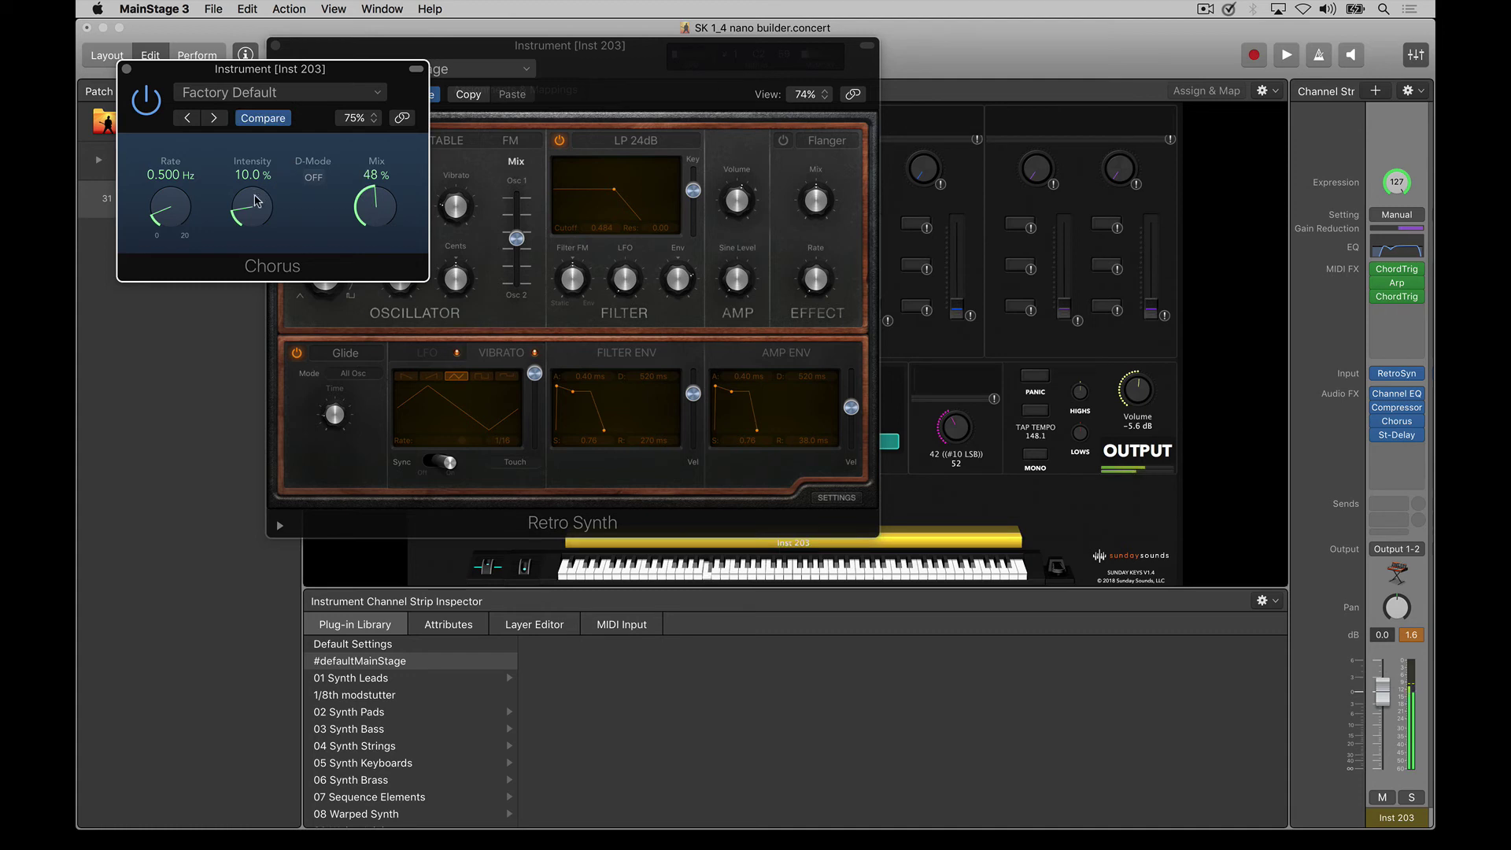
drag(253, 202, 244, 174)
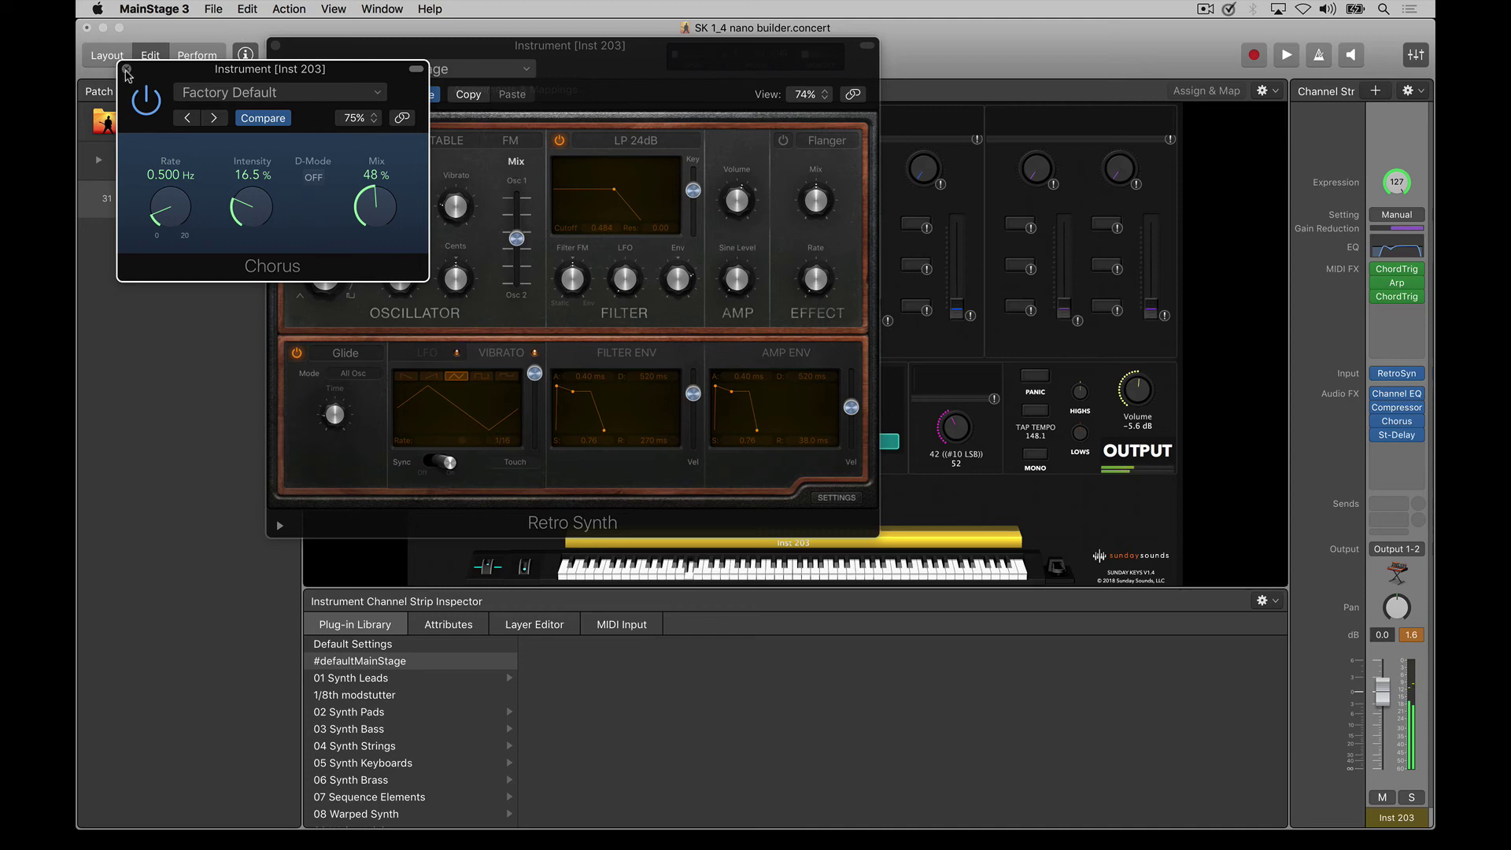
click(127, 69)
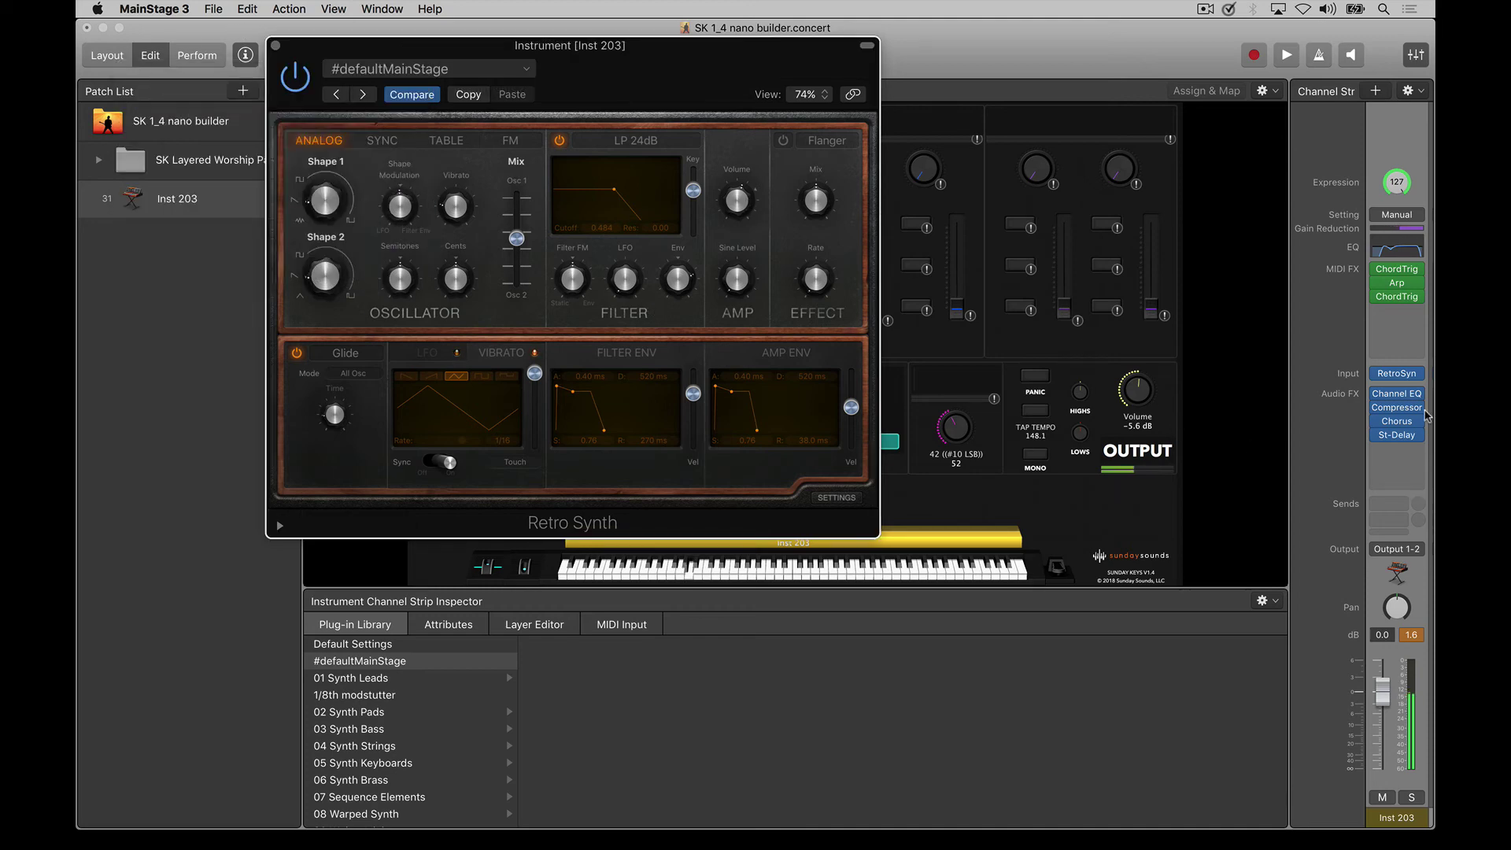
Nudge the Compressor's output gain to about -14 dB and close its window
click(1398, 407)
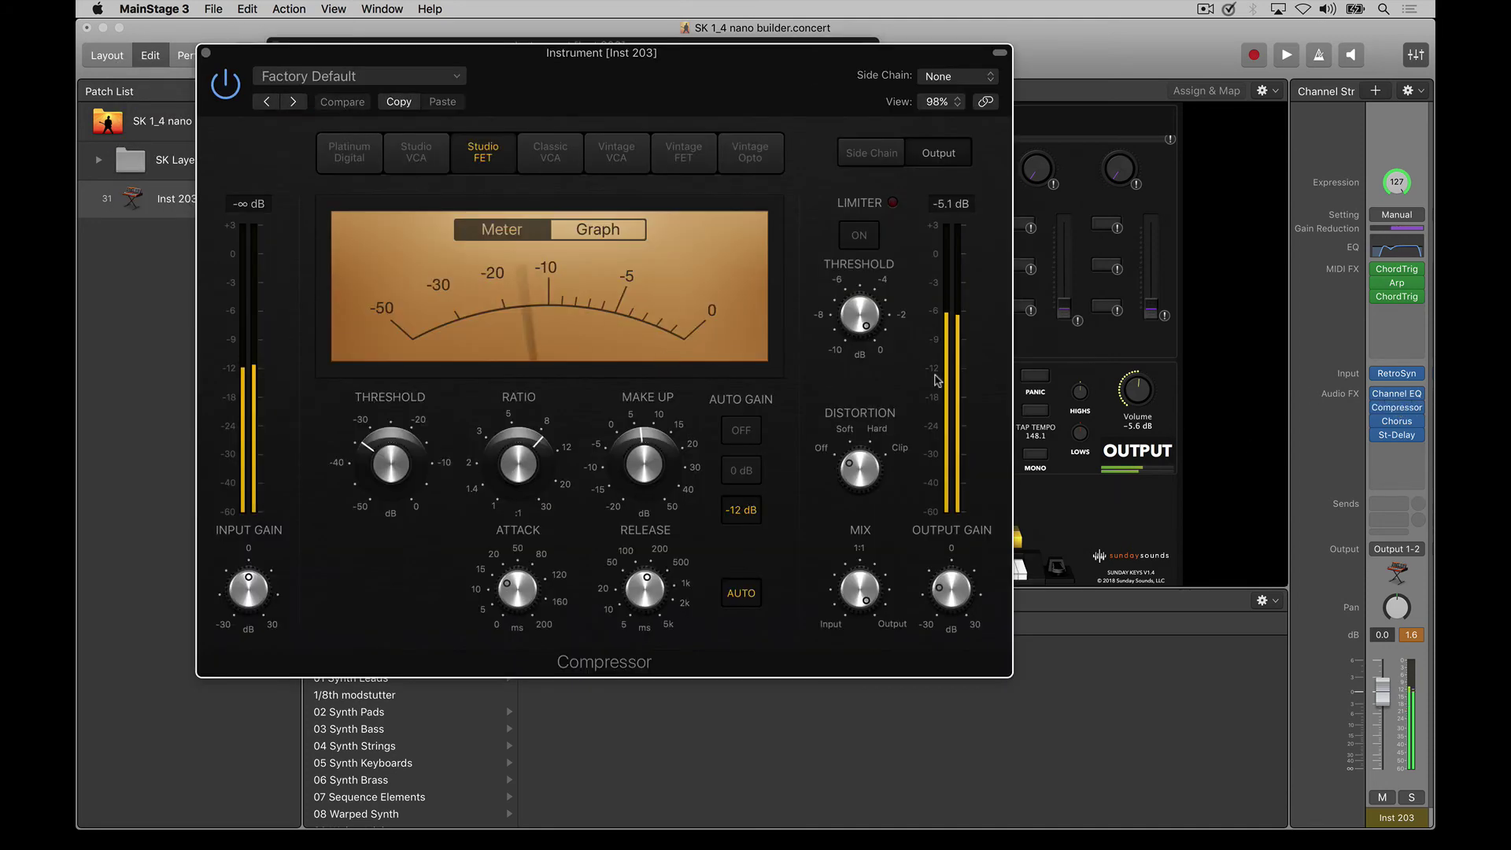
drag(945, 590, 945, 589)
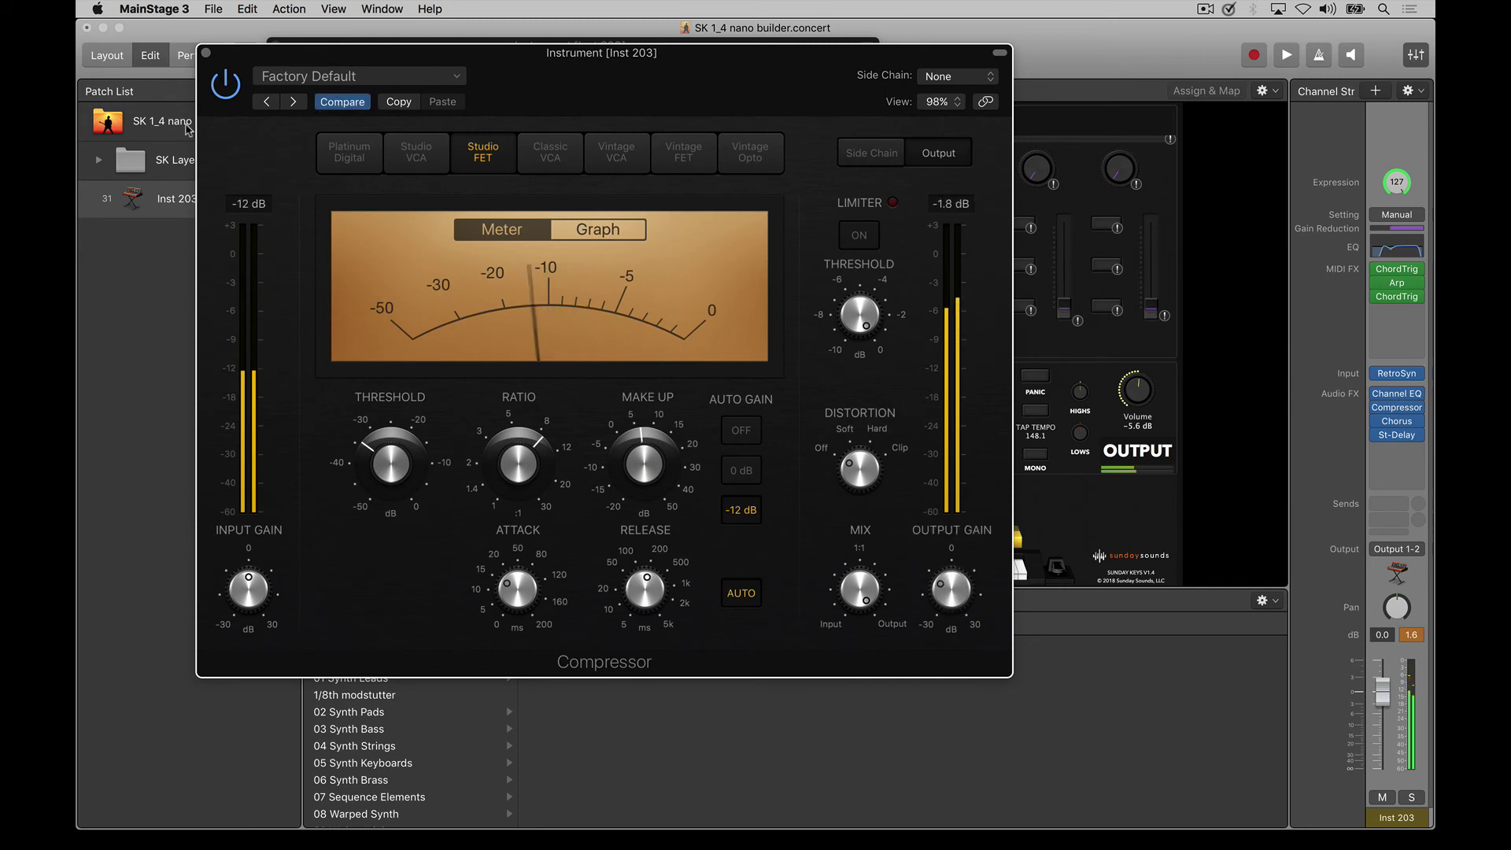
key(super+w)
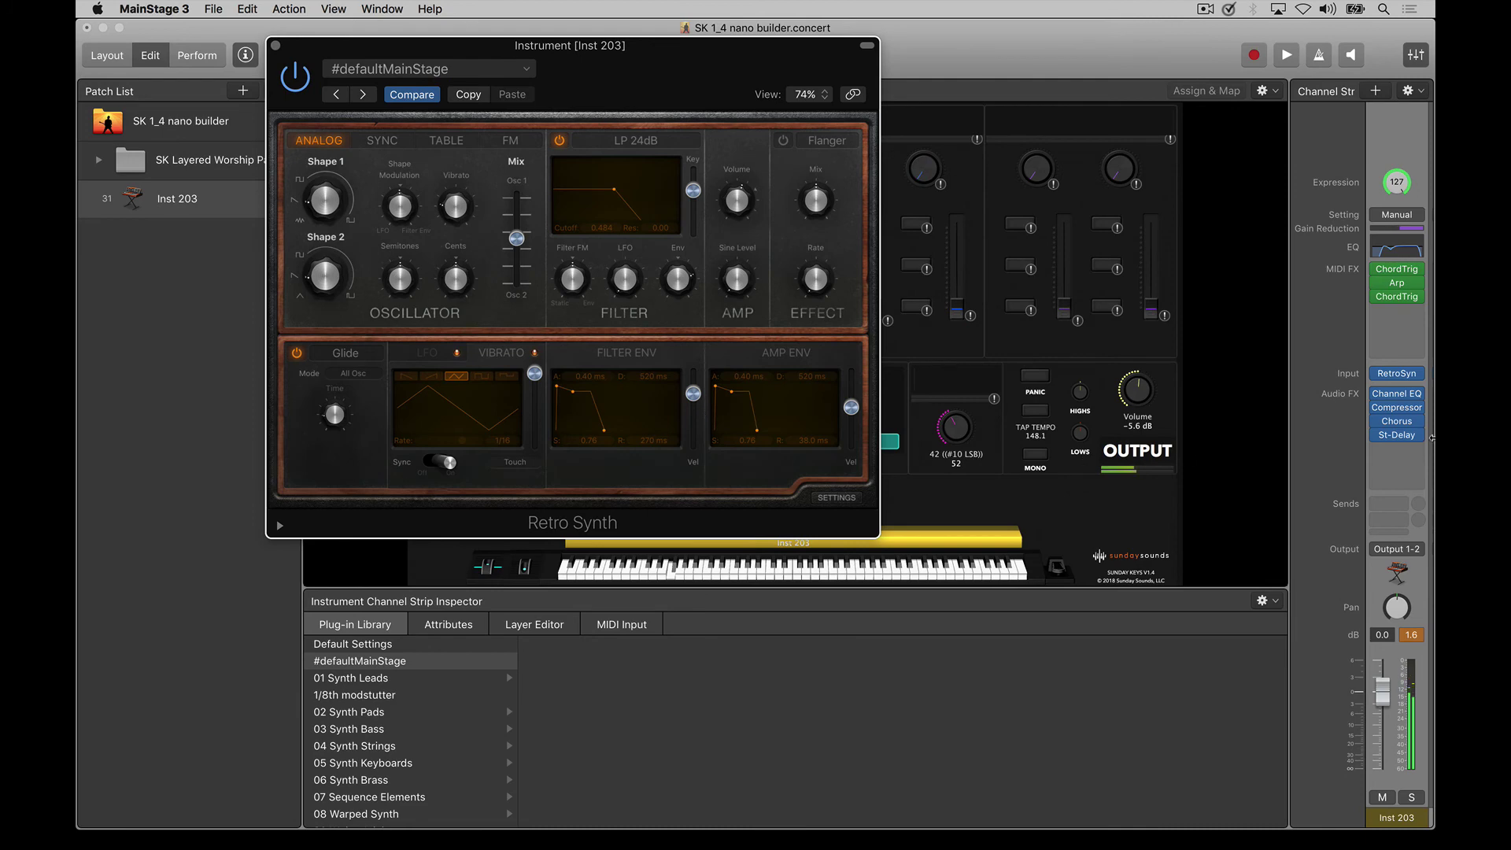
click(276, 46)
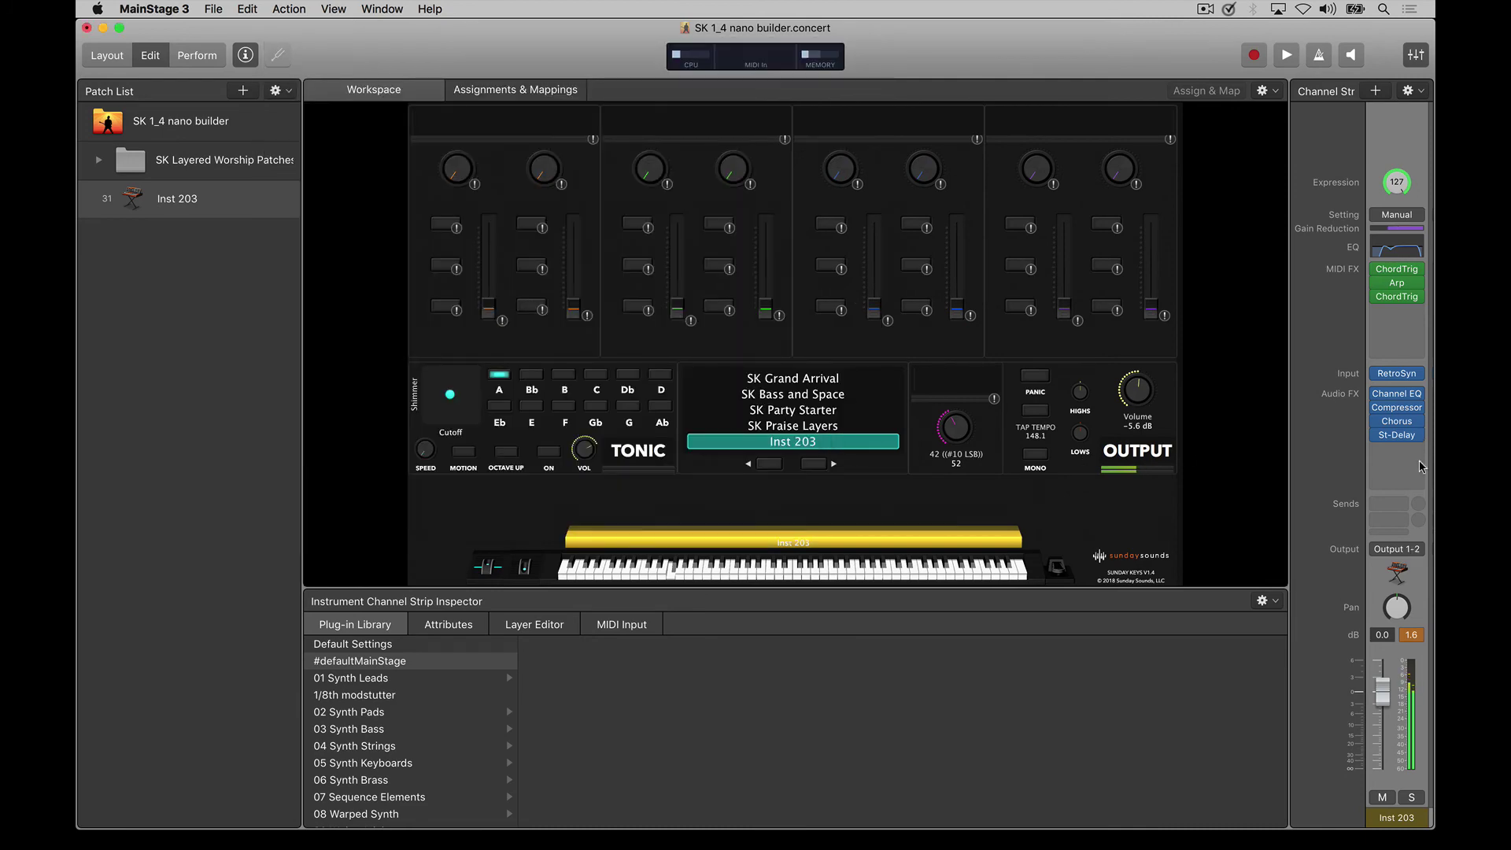
click(1398, 375)
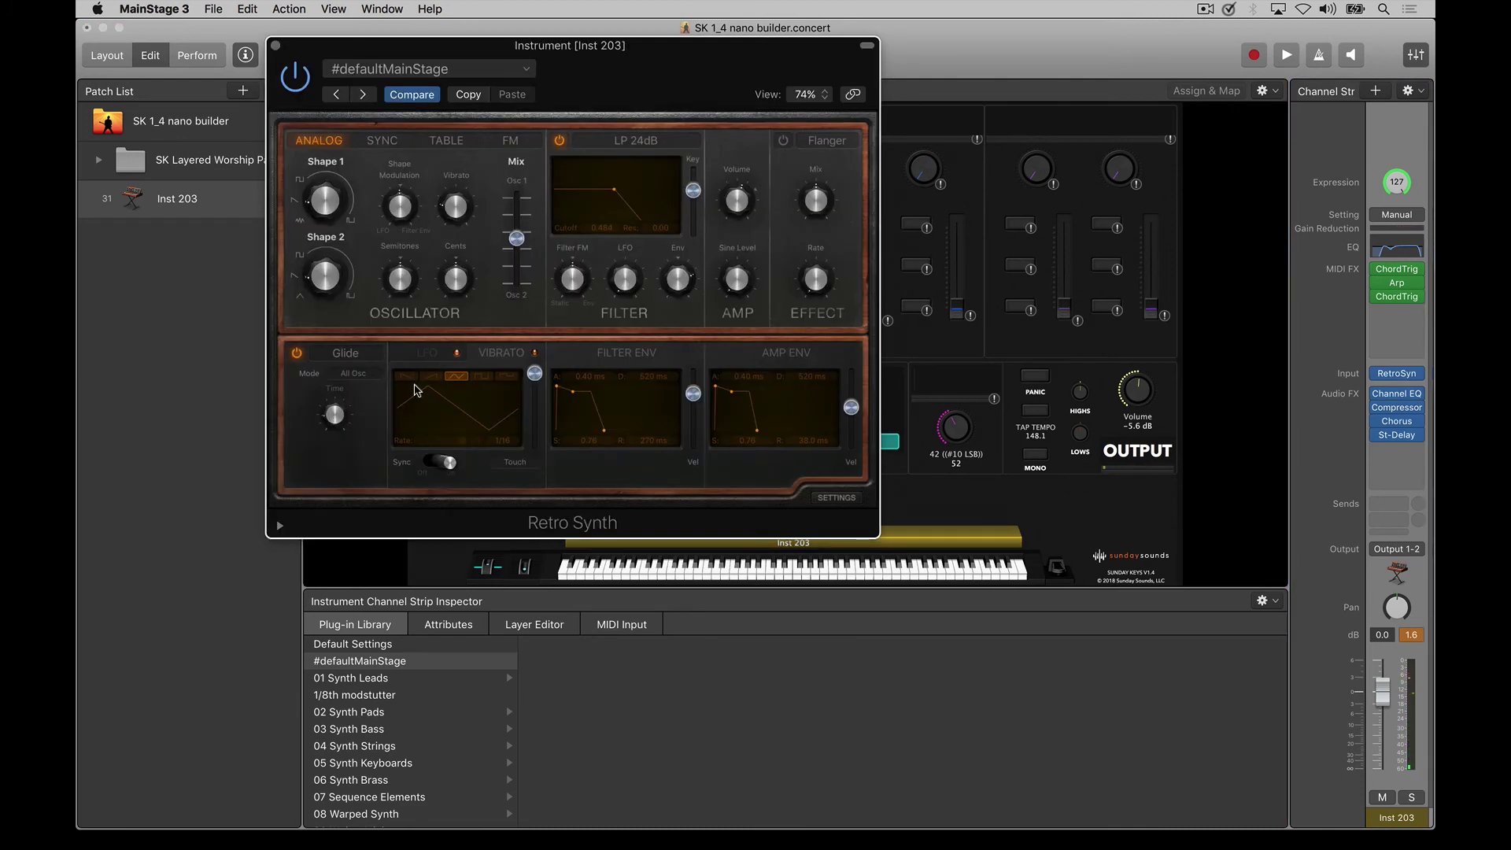
mouse_move(343, 418)
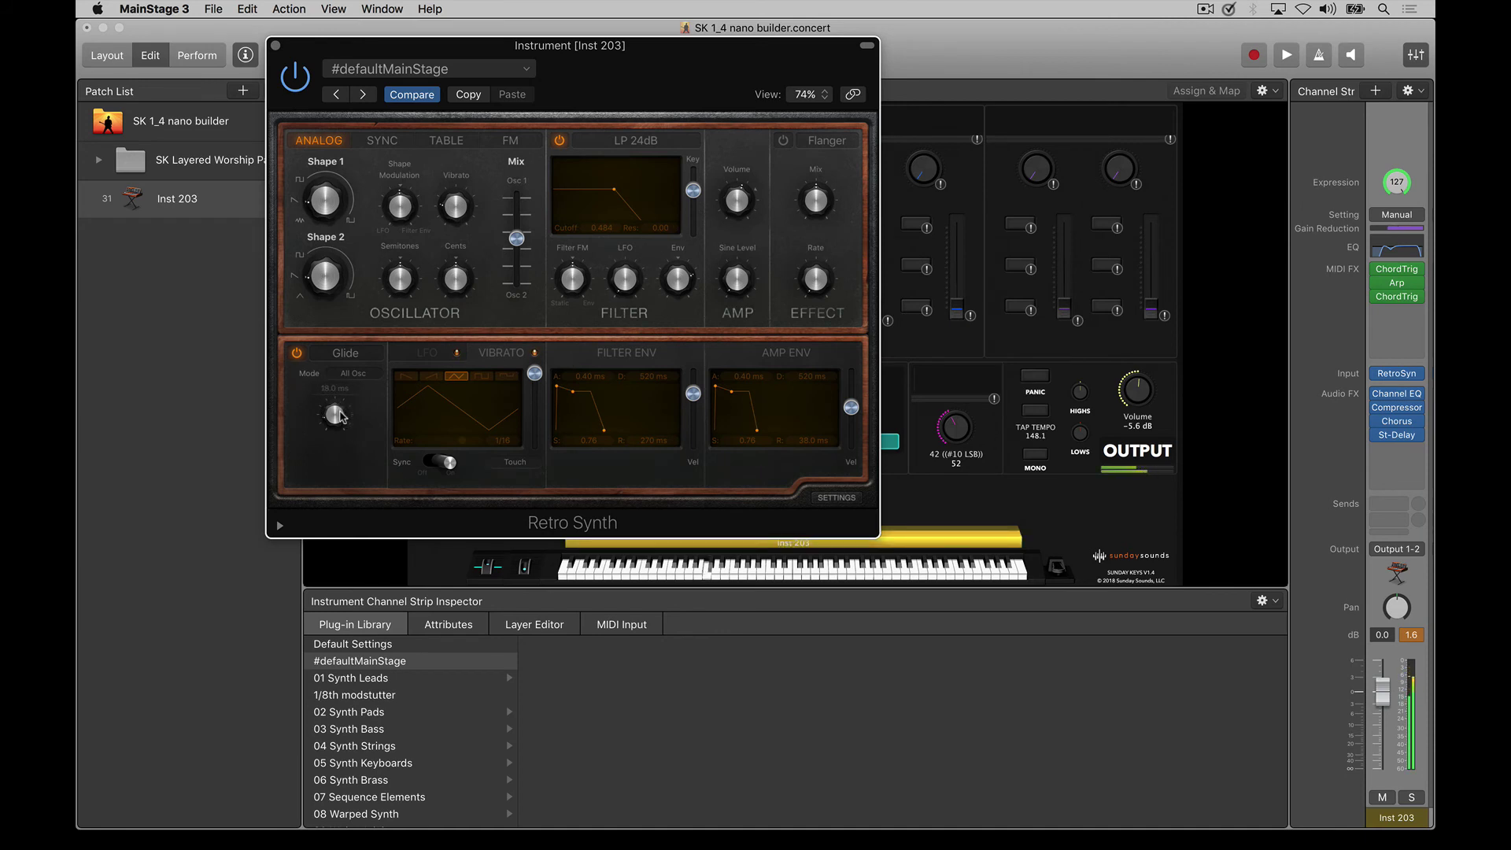
click(277, 45)
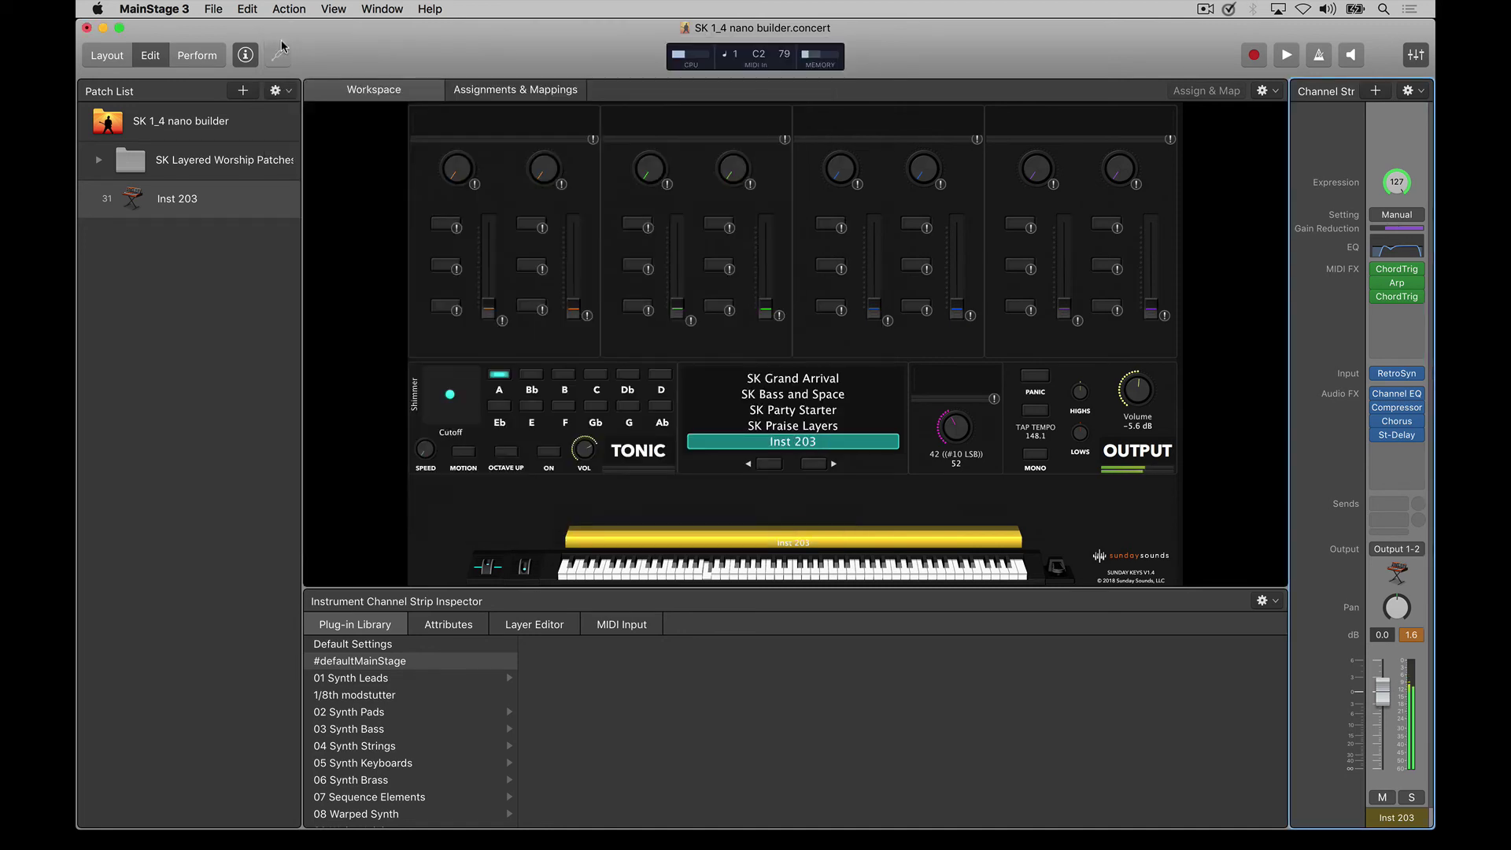
Add a stereo SilverVerb to the empty Audio FX slot after St-Delay
click(1410, 448)
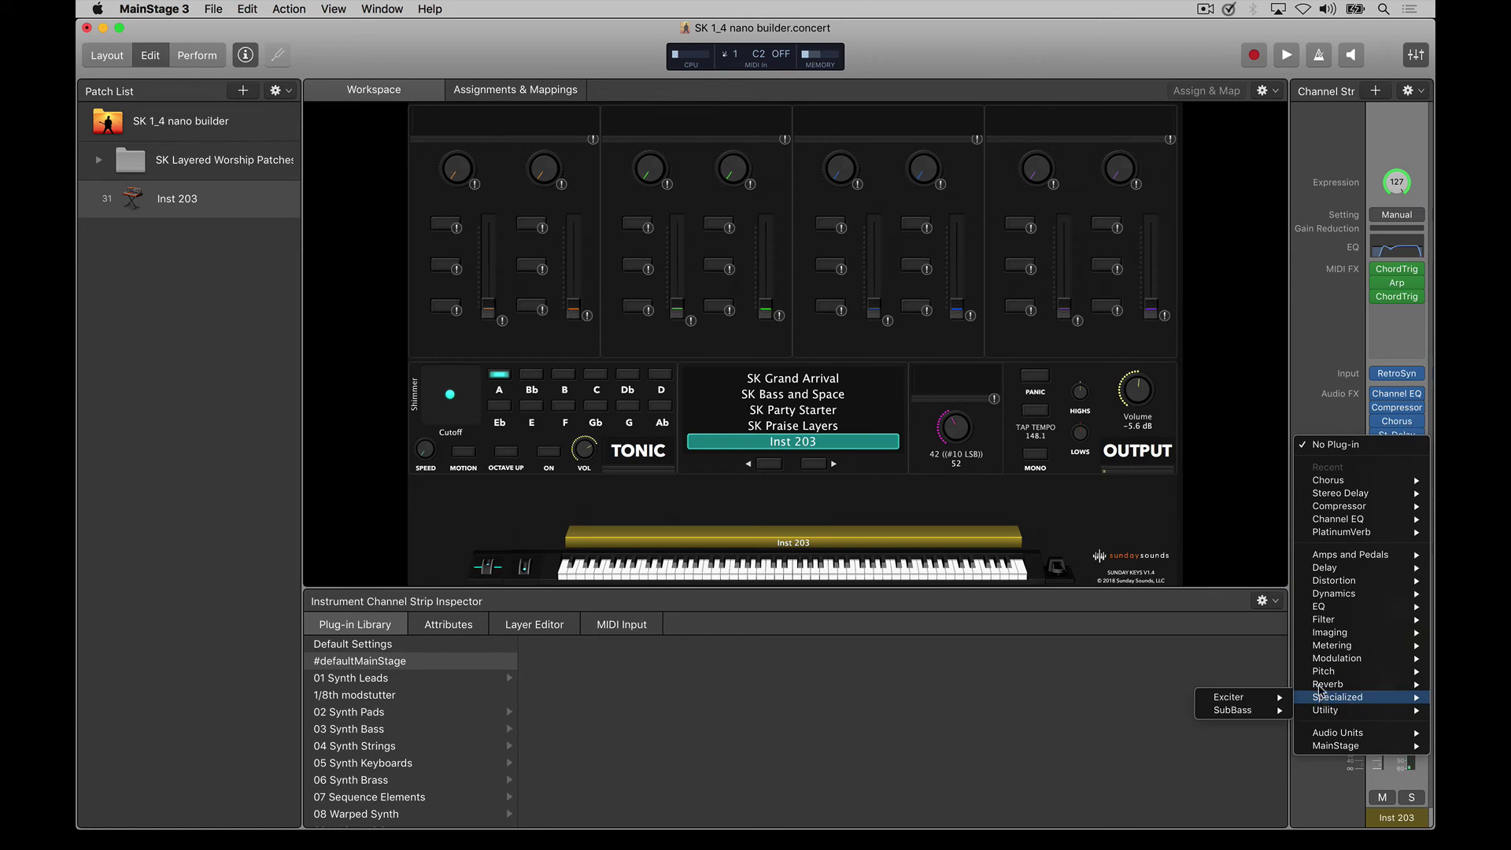
mouse_move(1330, 684)
mouse_move(1204, 710)
click(1138, 710)
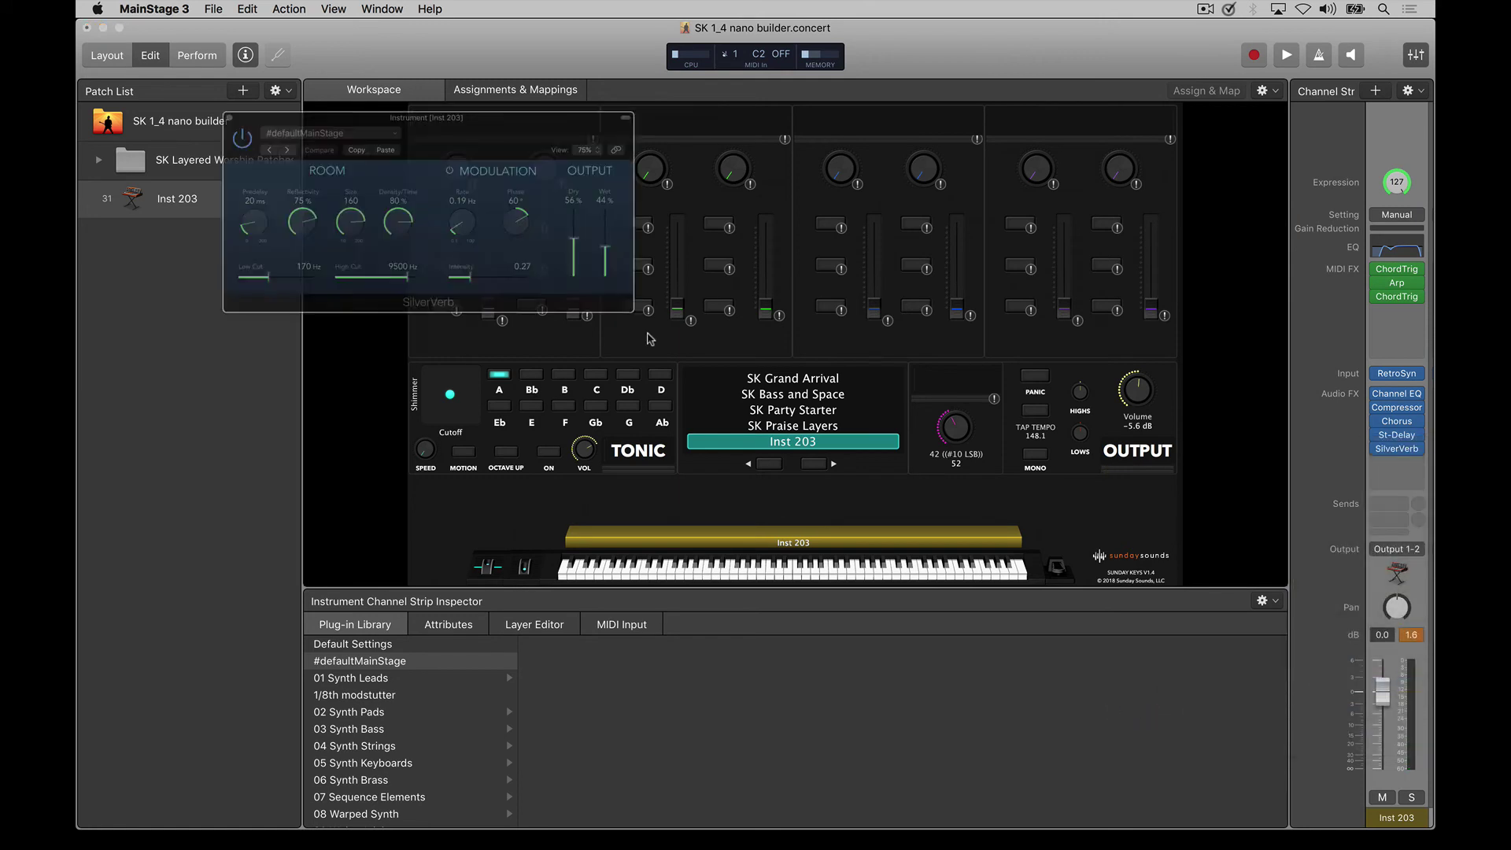
Set SilverVerb to Dry 100%, Wet 29%, Size 96, Reflectivity 34% and Low Cut 430 Hz
drag(653, 254, 649, 207)
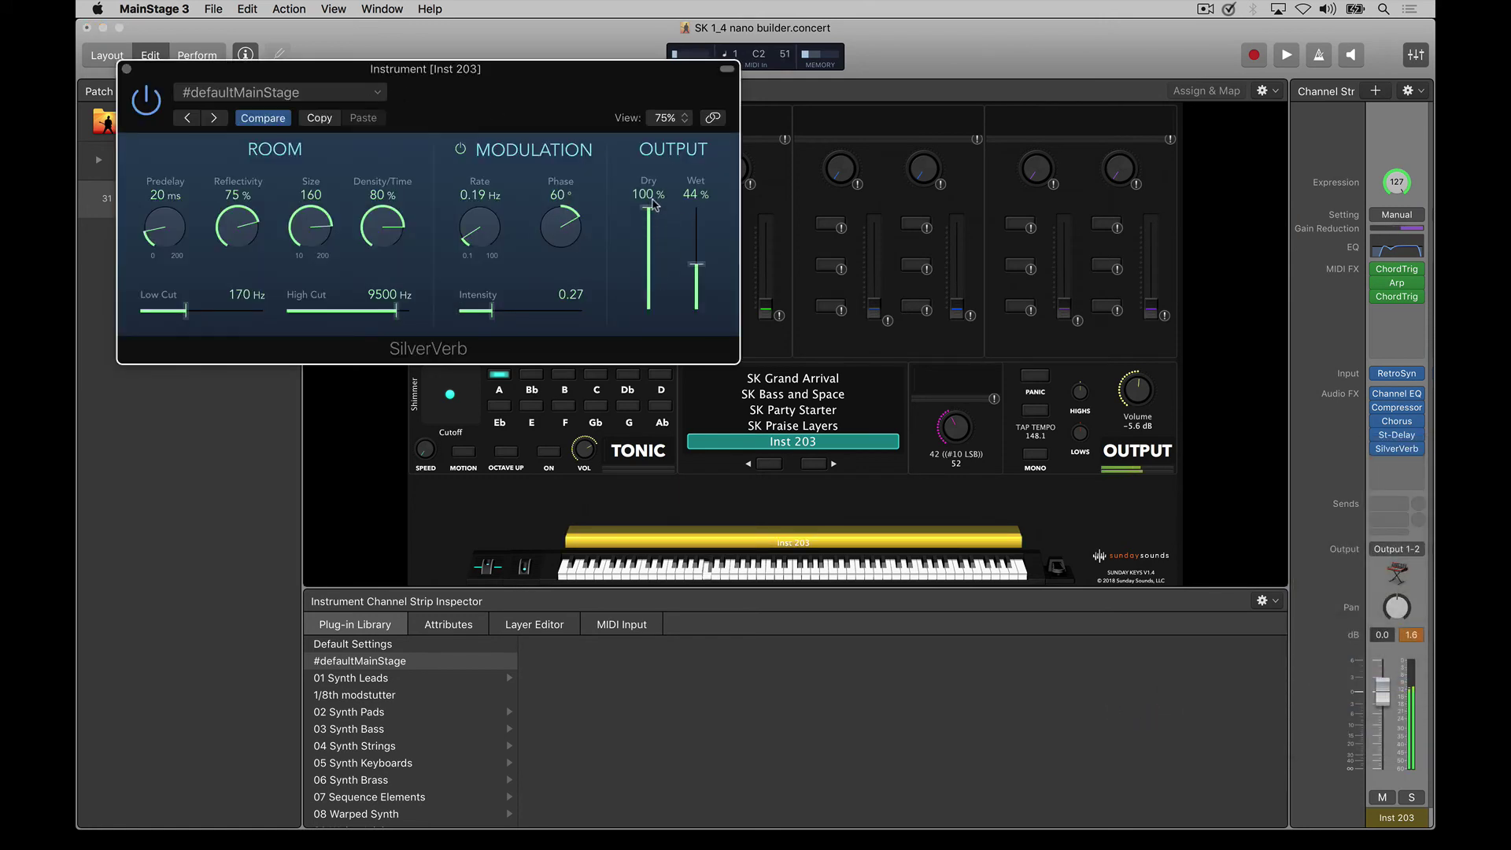
drag(696, 266, 697, 280)
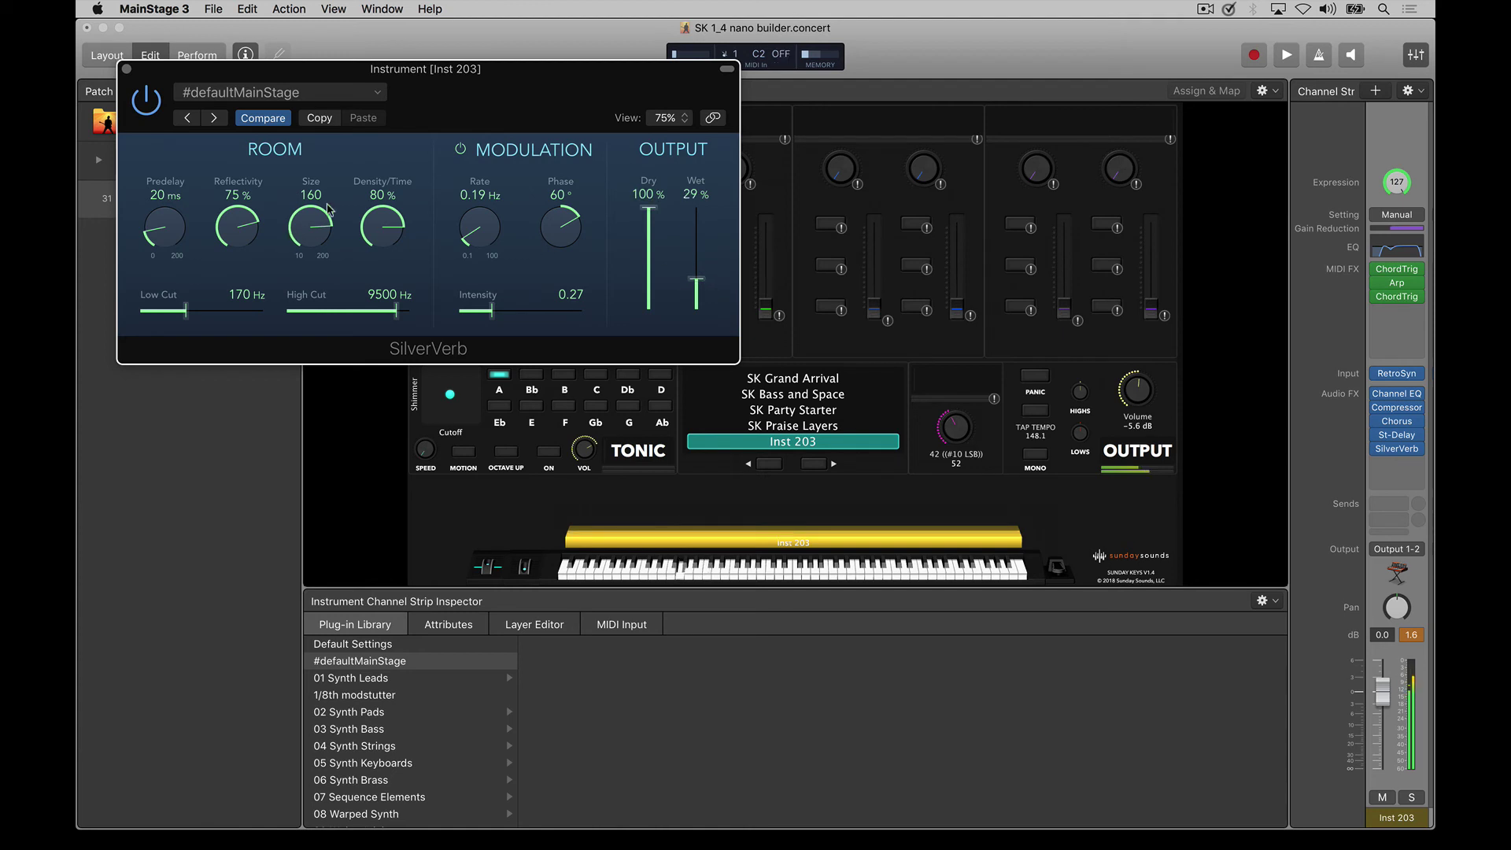
drag(312, 222, 299, 304)
drag(246, 230, 207, 311)
drag(561, 227, 560, 266)
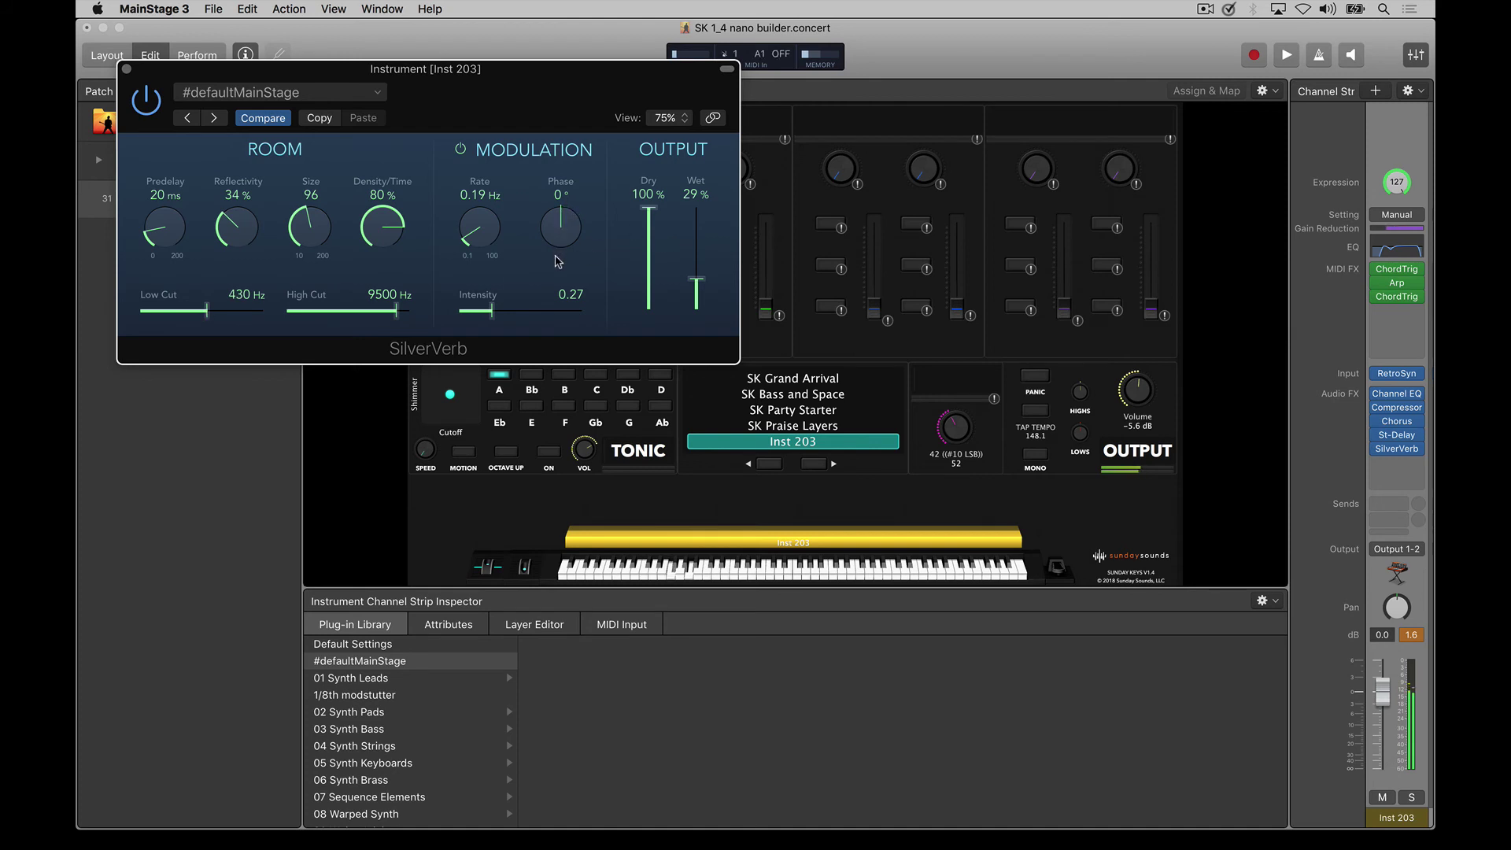
click(127, 70)
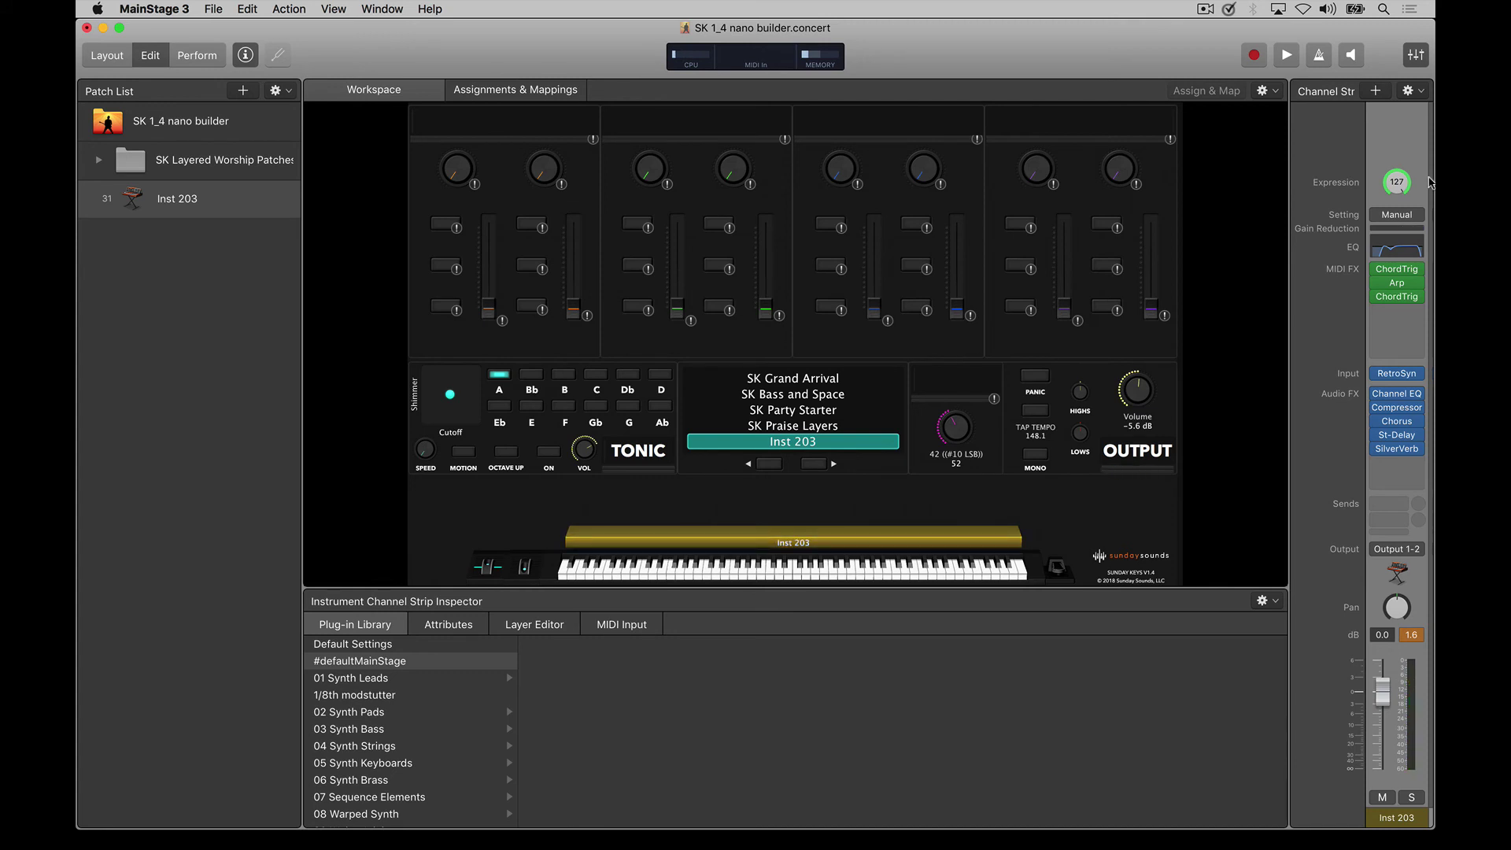
Open both ChordTrig MIDI FX windows, place them side by side, and focus the first
mouse_move(1423, 283)
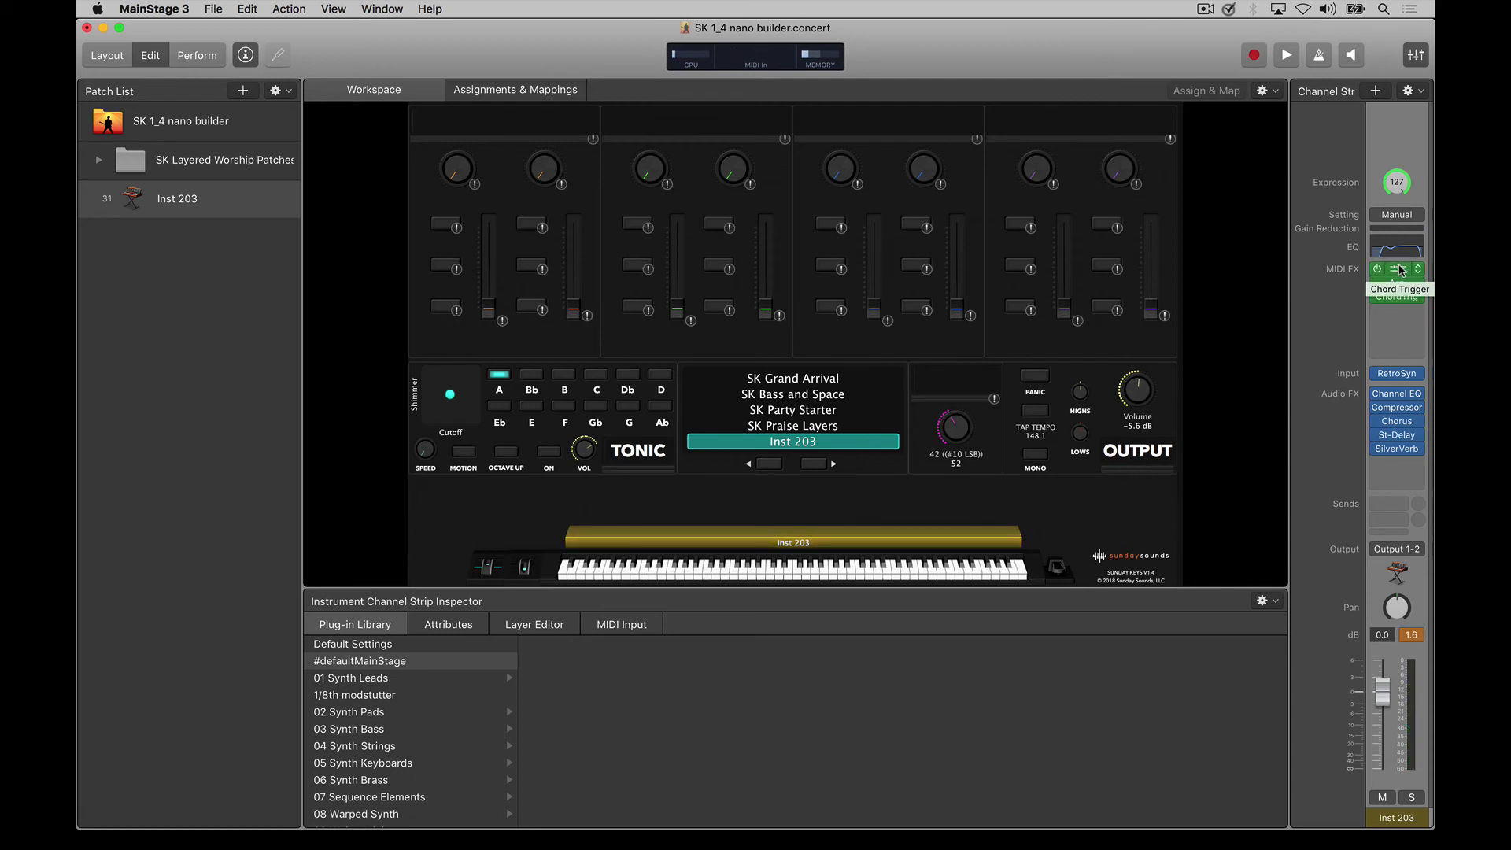
click(1398, 271)
click(1400, 300)
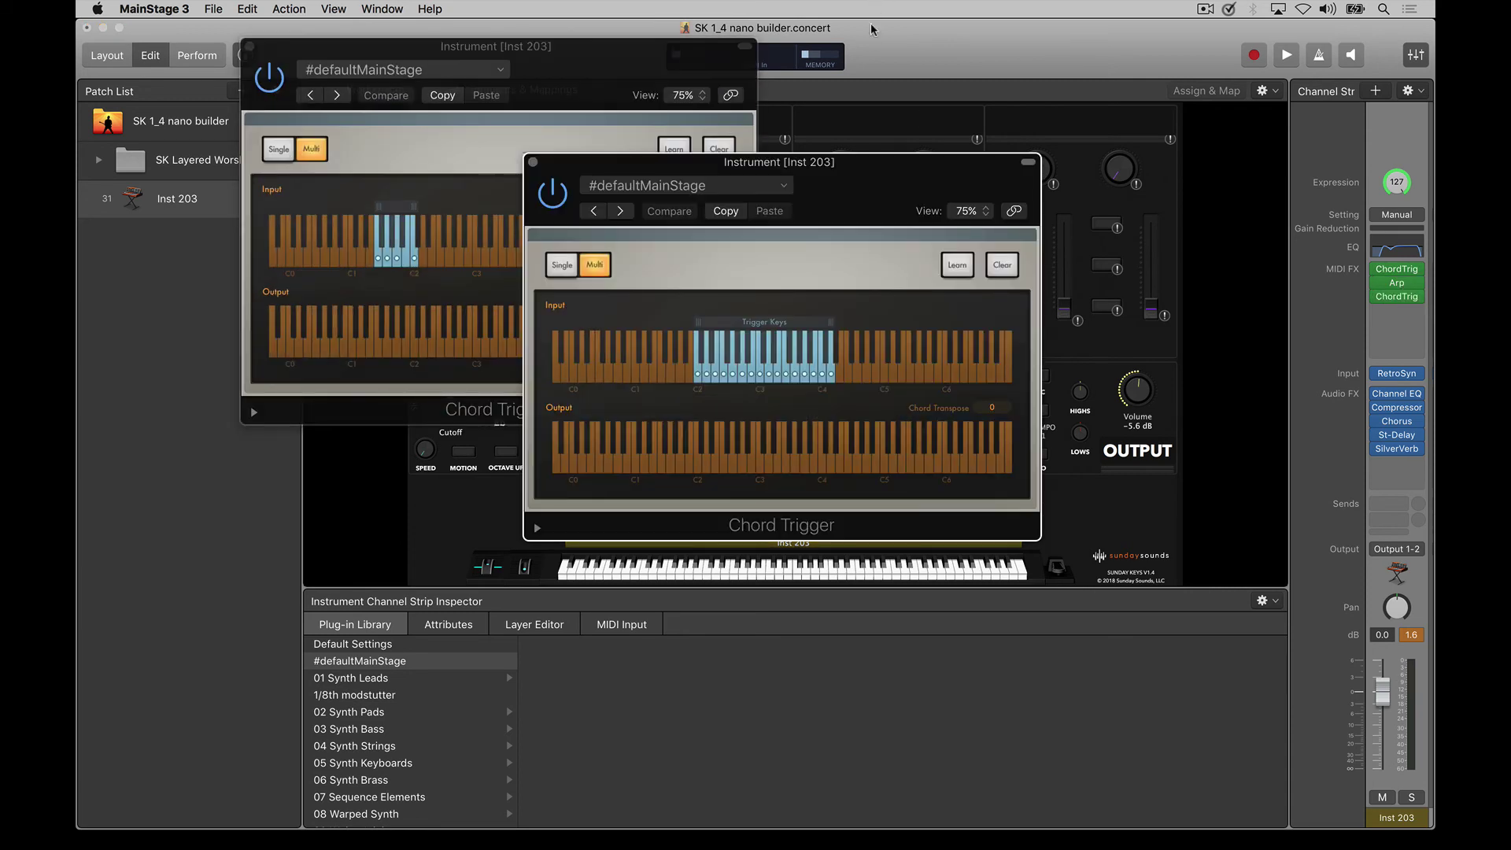
drag(856, 194, 1111, 92)
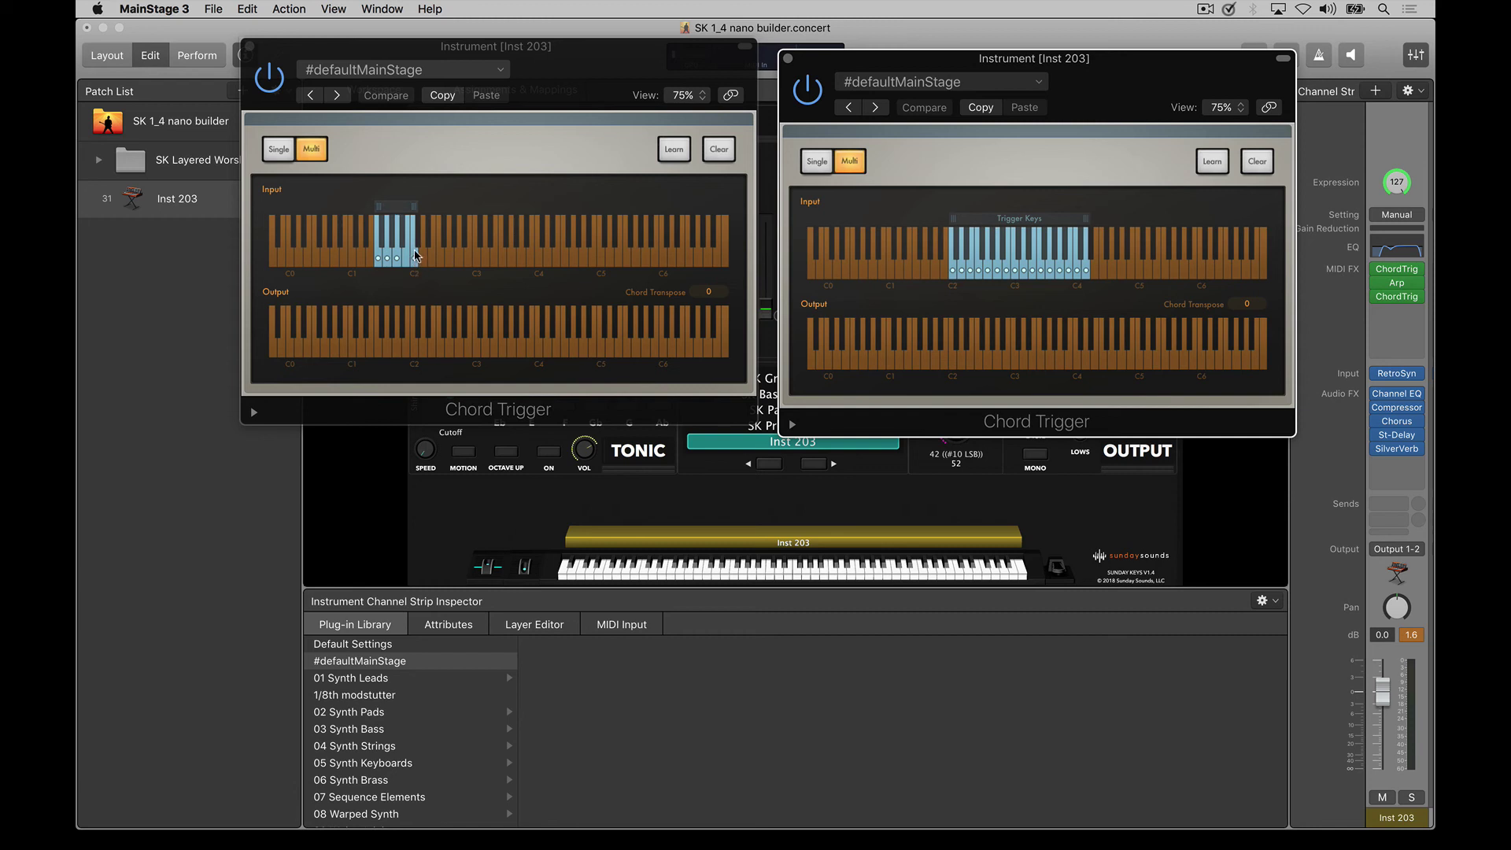
click(397, 208)
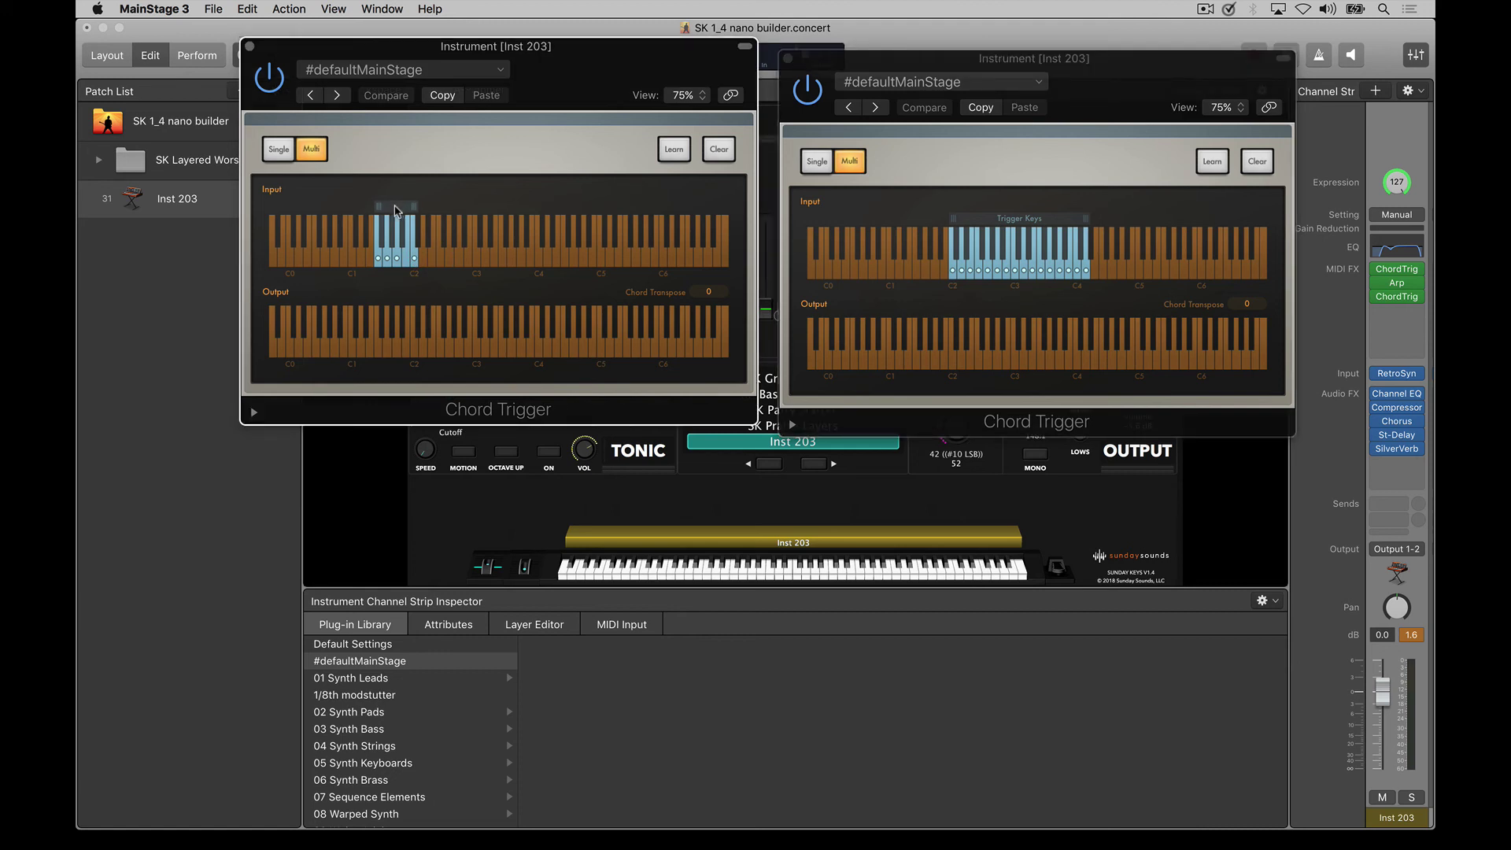
Shift the first Chord Trigger's trigger-key range one key higher on the Input keyboard
drag(398, 209, 414, 212)
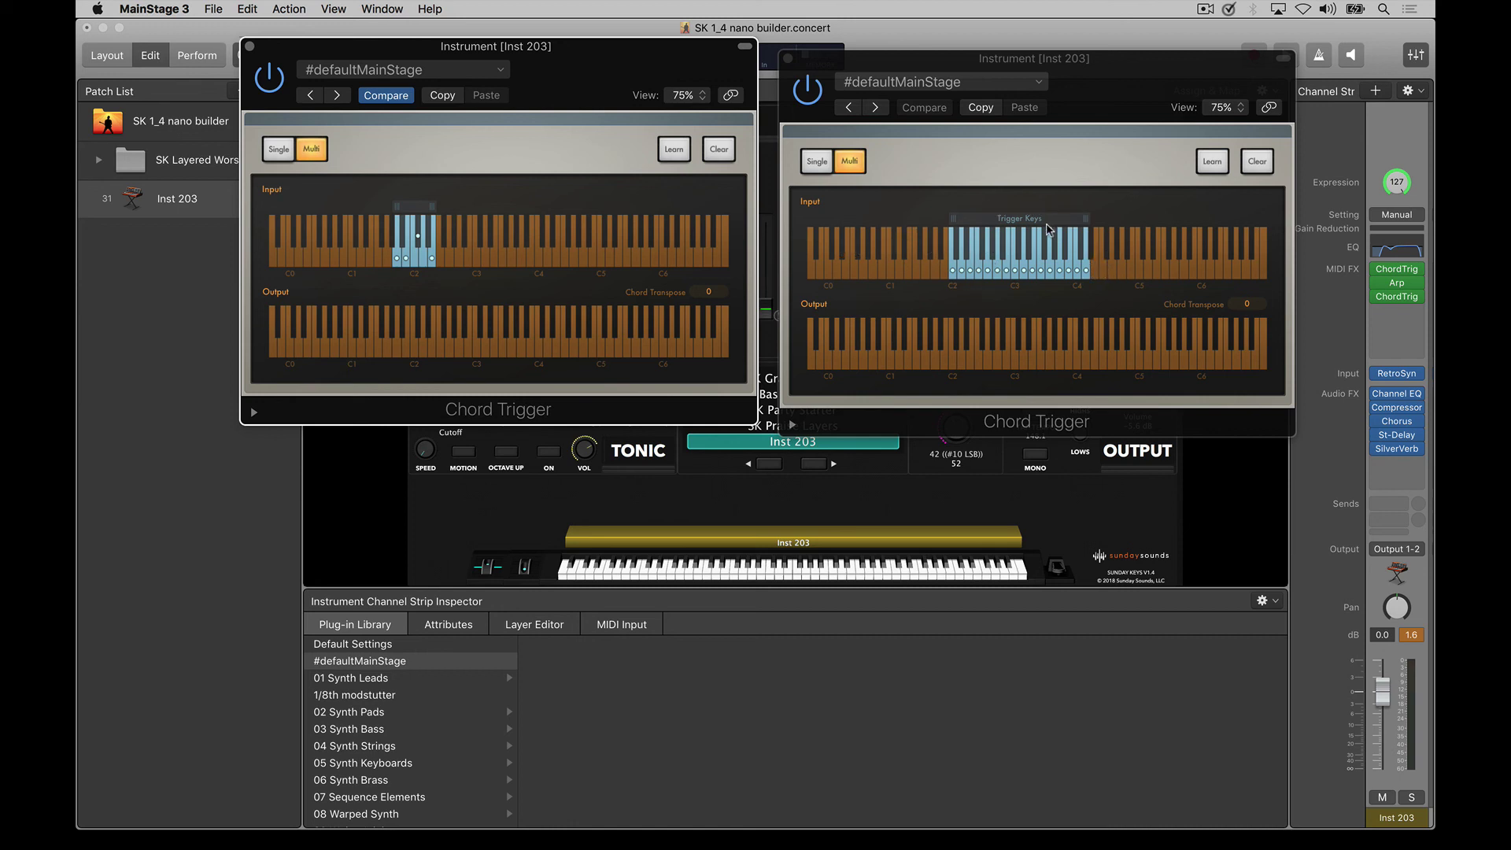
Move the second Chord Trigger's trigger-key range two semitones higher
drag(1019, 221, 1039, 221)
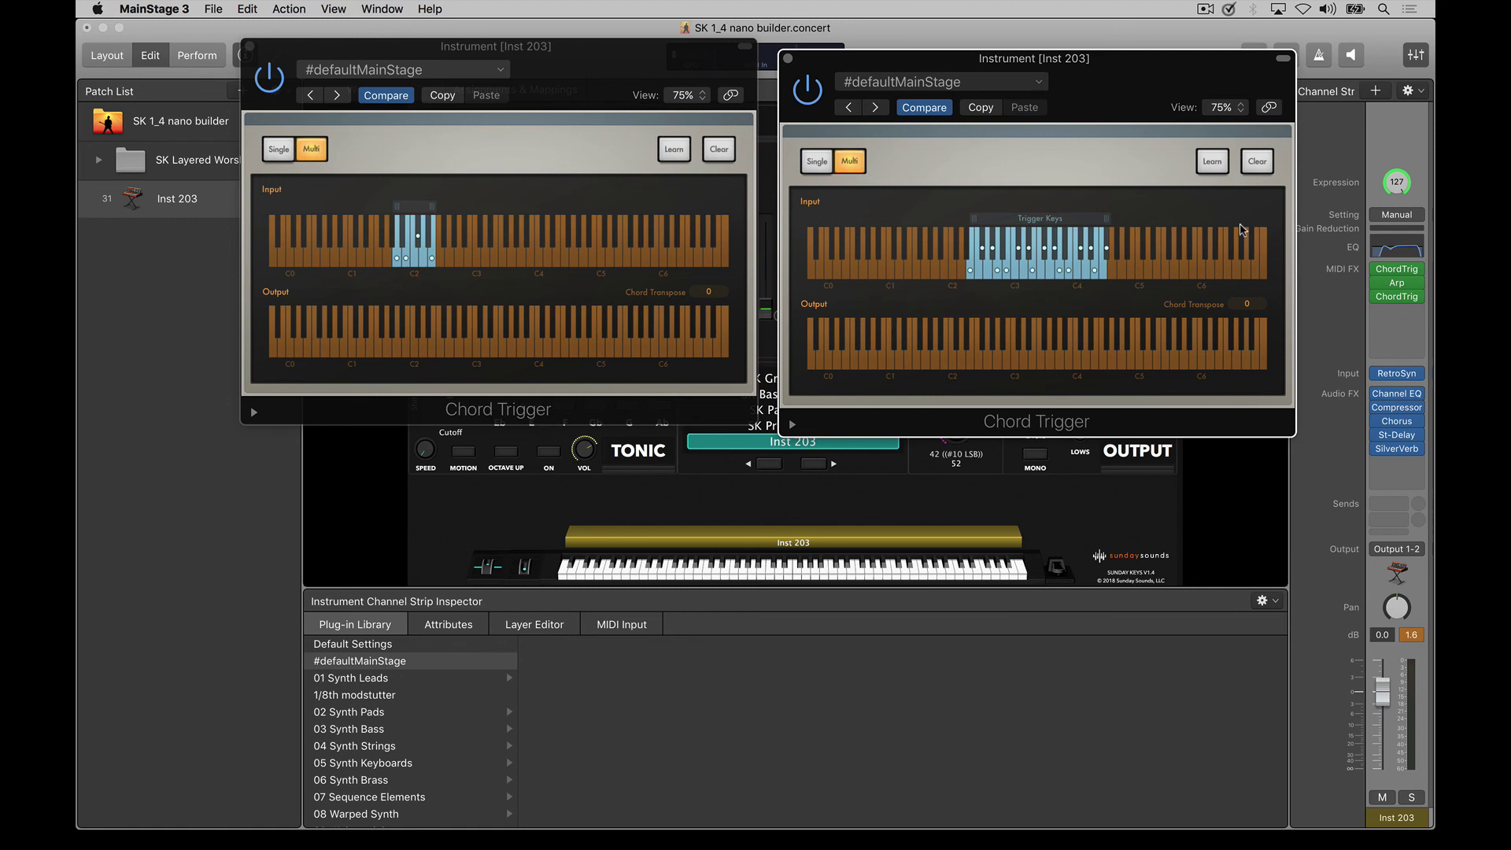
drag(1058, 223, 1052, 221)
drag(1053, 221, 1057, 222)
Close the Chord Trigger windows, starting with the first one
click(415, 210)
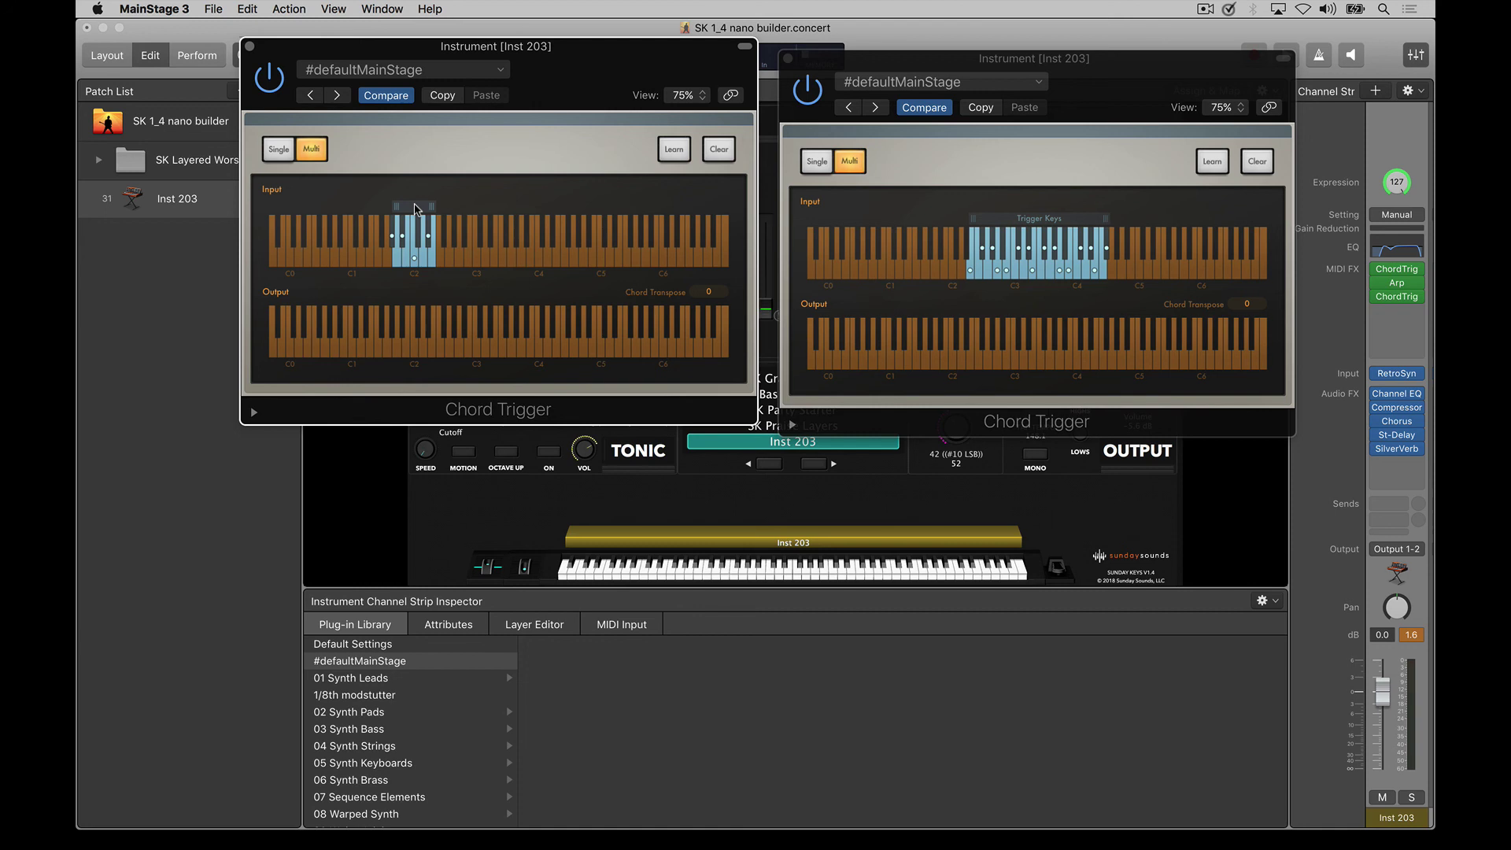
drag(561, 63, 559, 68)
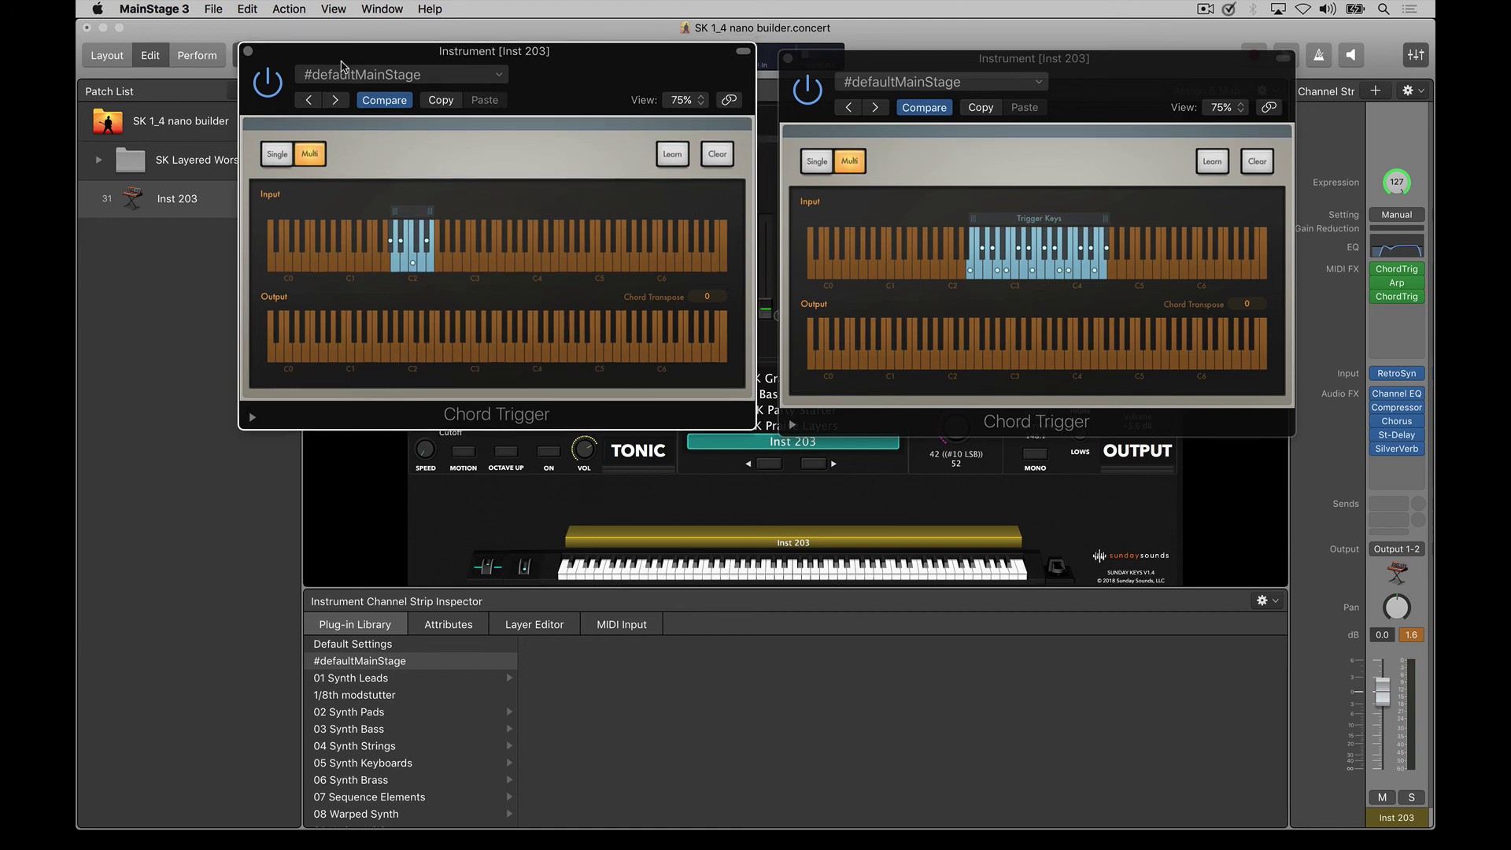
click(247, 51)
click(787, 59)
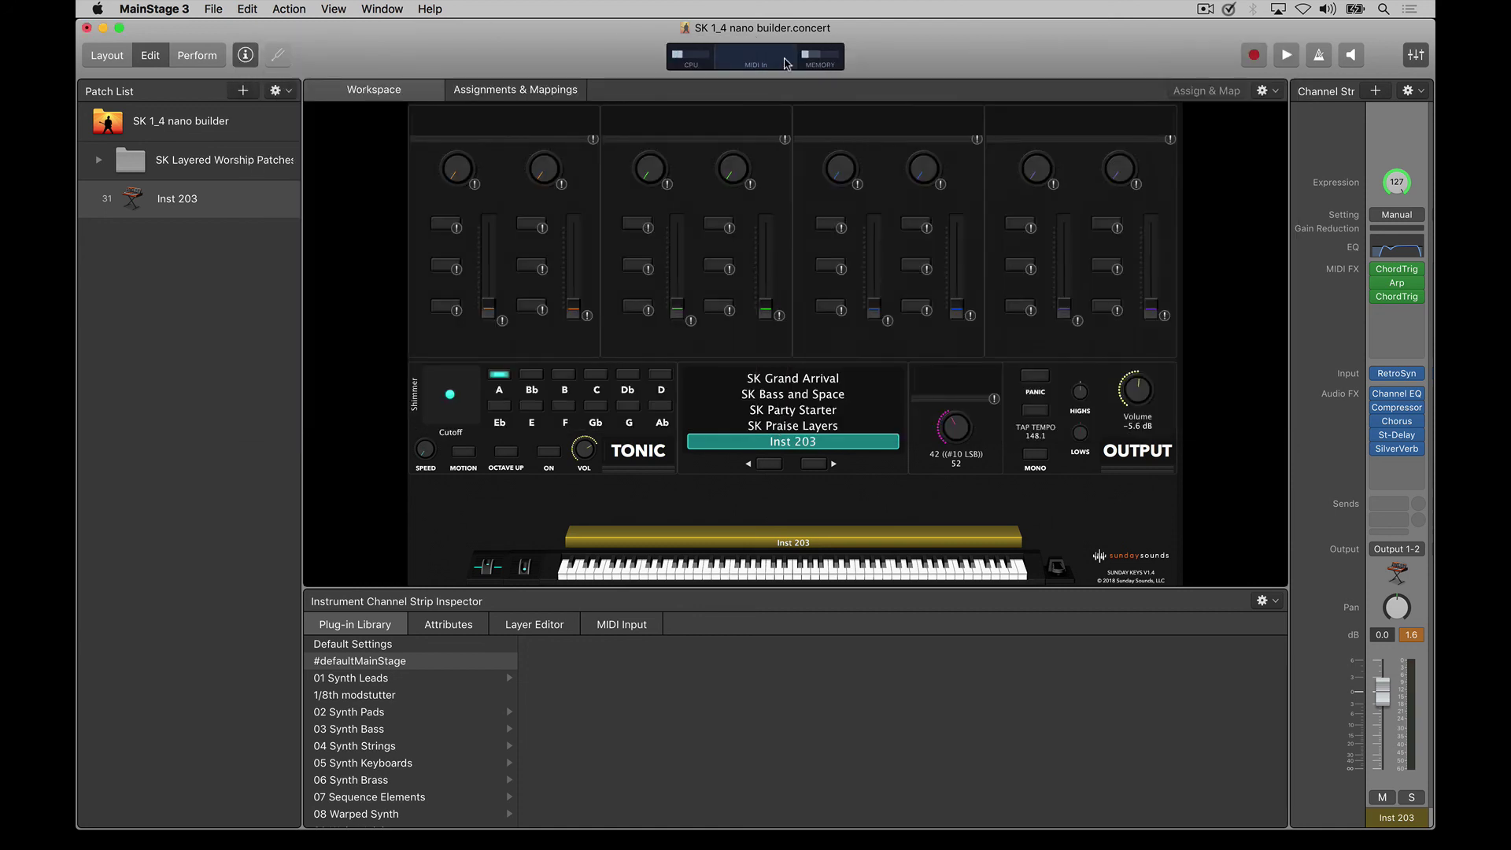